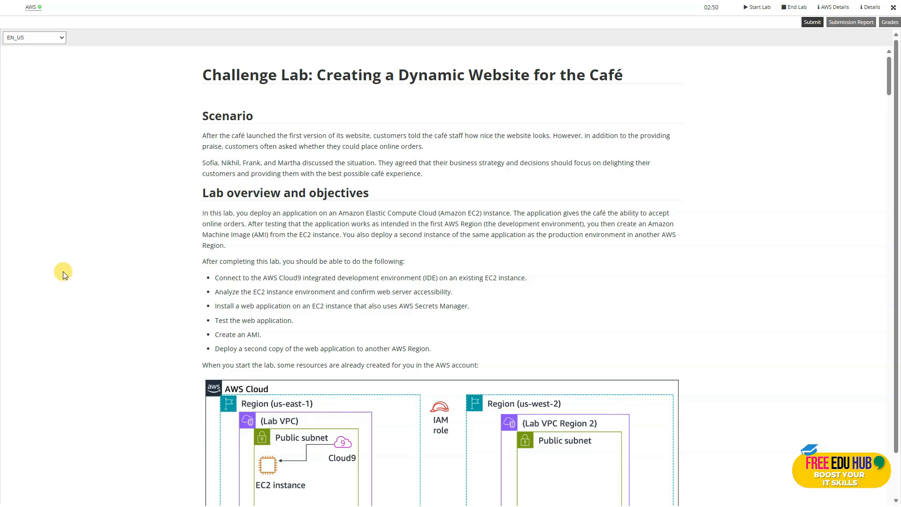
Read the café lab's scenario and objectives, and compare the starting and final architecture diagrams.
{"action": "scroll", "coordinate": [66, 265], "scroll_direction": "down", "scroll_amount": 2}
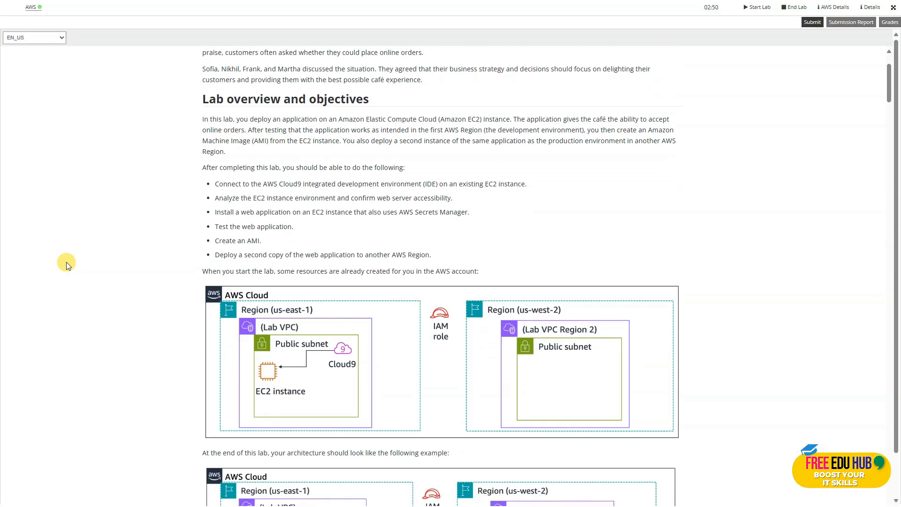
{"action": "scroll", "coordinate": [80, 260], "scroll_direction": "up", "scroll_amount": 2}
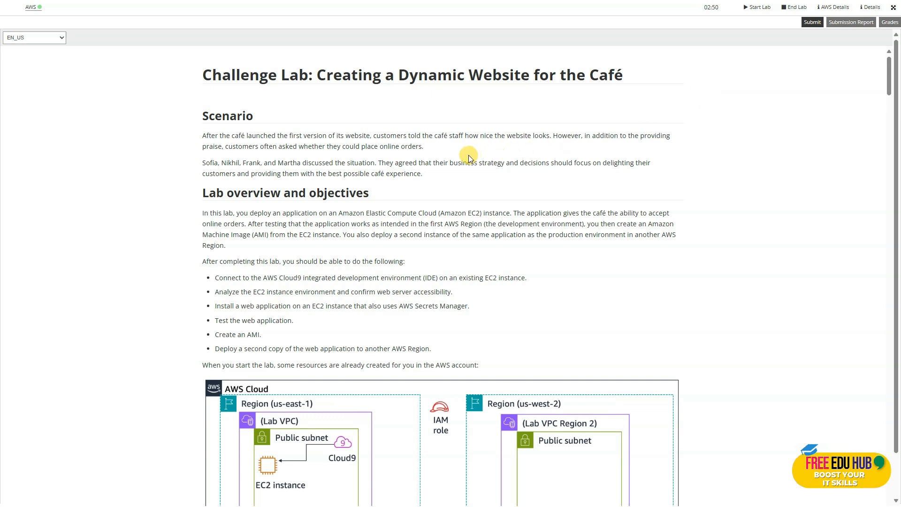
{"action": "scroll", "coordinate": [413, 175], "scroll_direction": "down", "scroll_amount": 2}
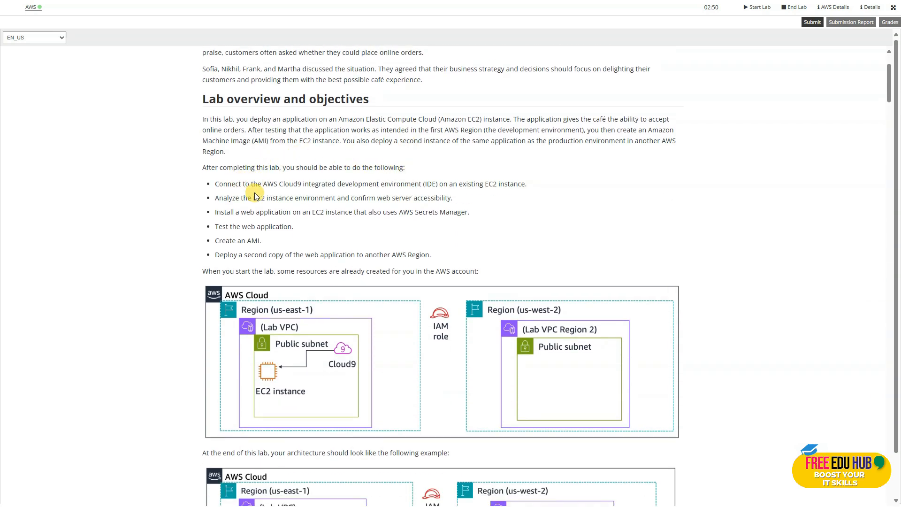
{"action": "scroll", "coordinate": [319, 194], "scroll_direction": "down", "scroll_amount": 1}
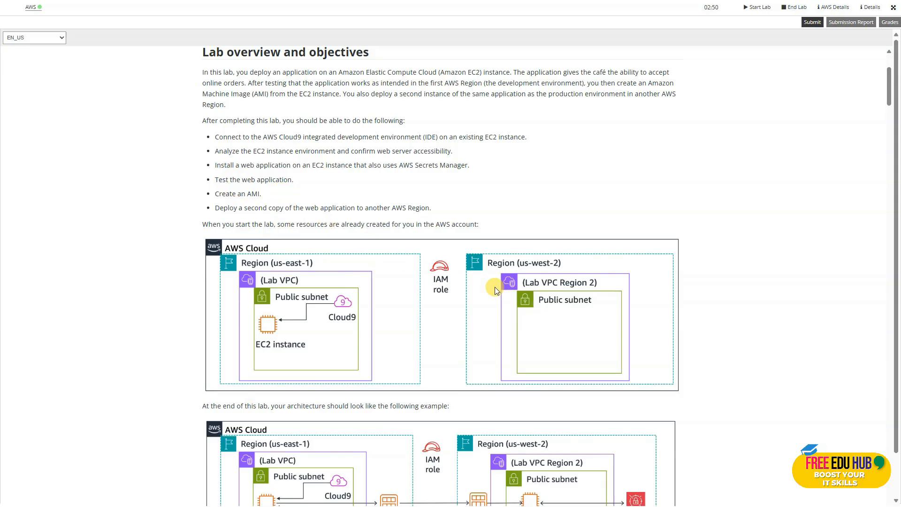
{"action": "scroll", "coordinate": [502, 294], "scroll_direction": "down", "scroll_amount": 2}
{"action": "scroll", "coordinate": [502, 294], "scroll_direction": "down", "scroll_amount": 3}
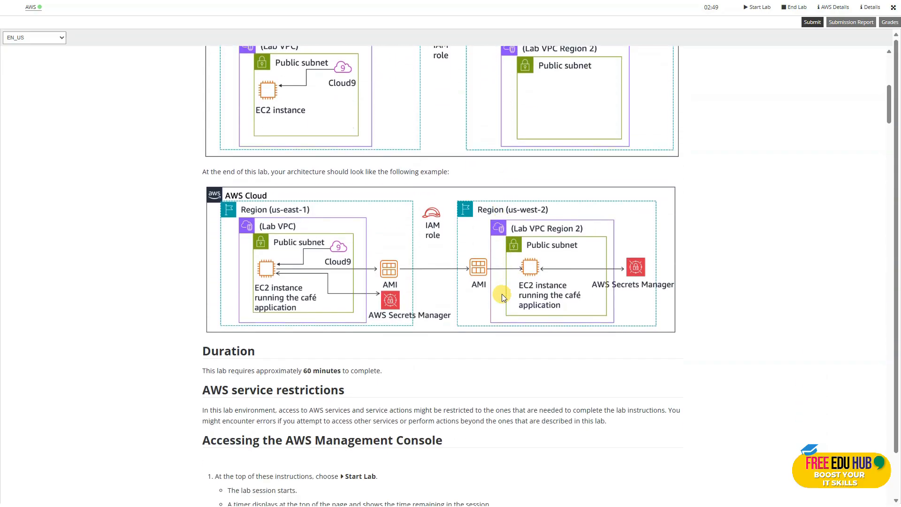
{"action": "scroll", "coordinate": [305, 236], "scroll_direction": "up", "scroll_amount": 2}
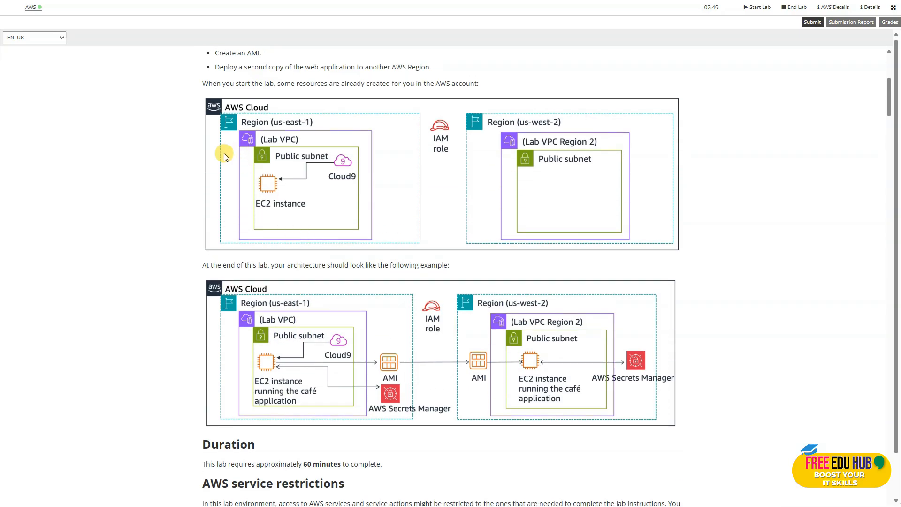
{"action": "scroll", "coordinate": [540, 207], "scroll_direction": "down", "scroll_amount": 2}
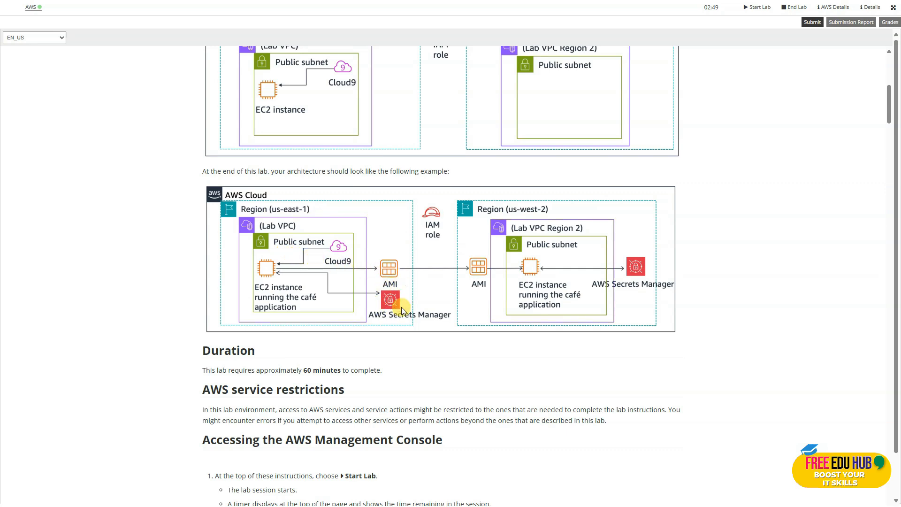
{"action": "scroll", "coordinate": [443, 311], "scroll_direction": "down", "scroll_amount": 1}
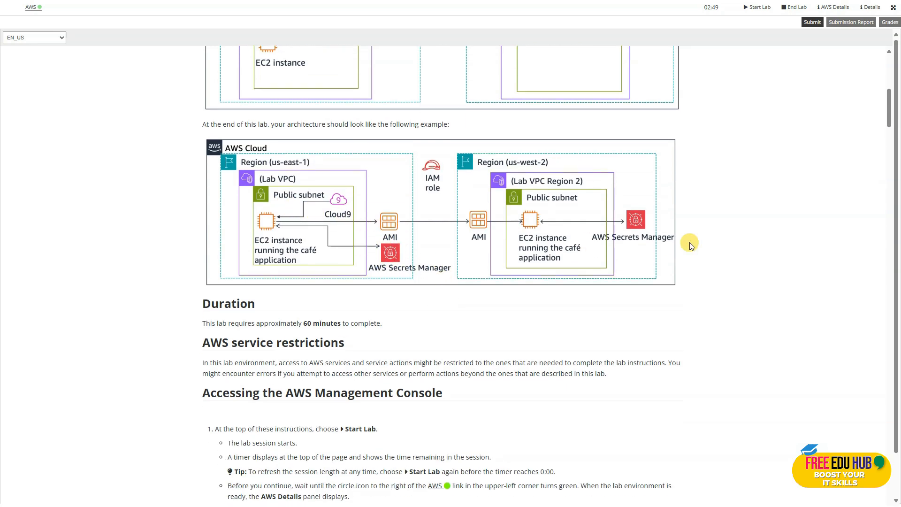
Read the instructions for accessing the AWS Management Console and for Task 1 on analyzing the existing EC2 instance.
{"action": "scroll", "coordinate": [506, 230], "scroll_direction": "down", "scroll_amount": 3}
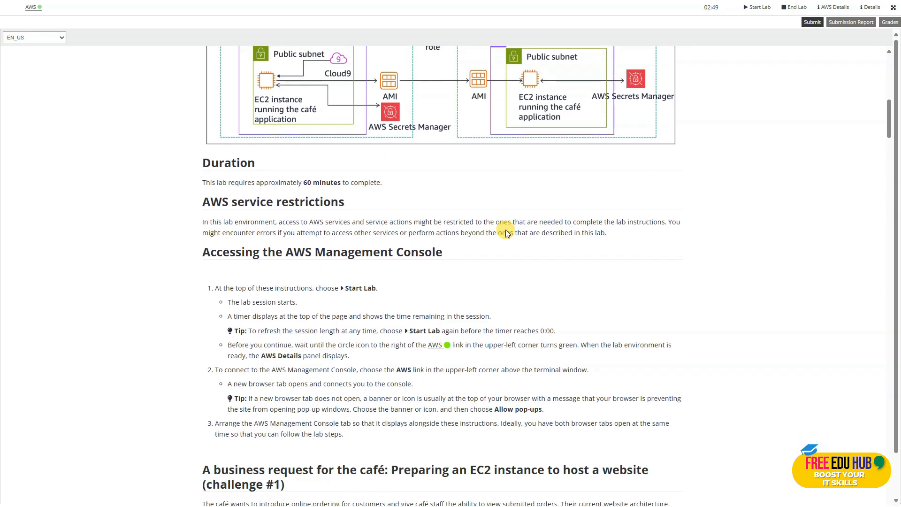
{"action": "scroll", "coordinate": [385, 197], "scroll_direction": "down", "scroll_amount": 6}
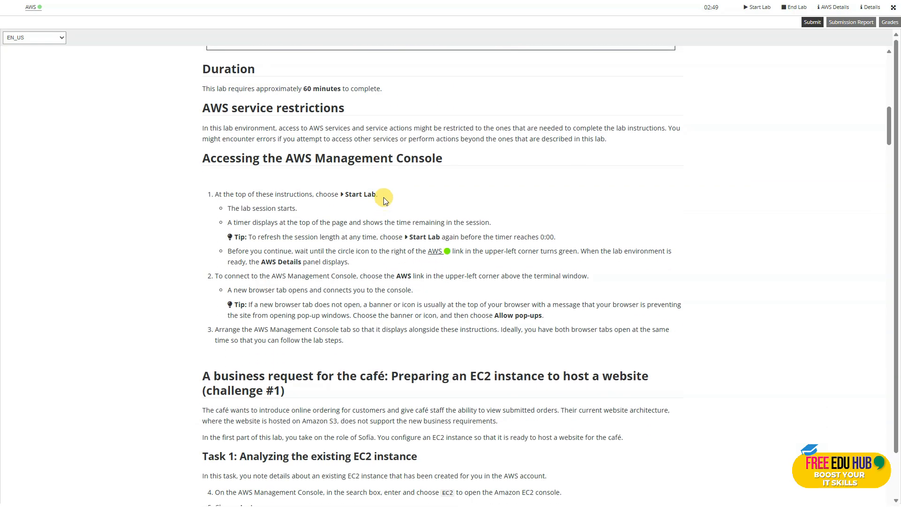
{"action": "scroll", "coordinate": [382, 188], "scroll_direction": "down", "scroll_amount": 2}
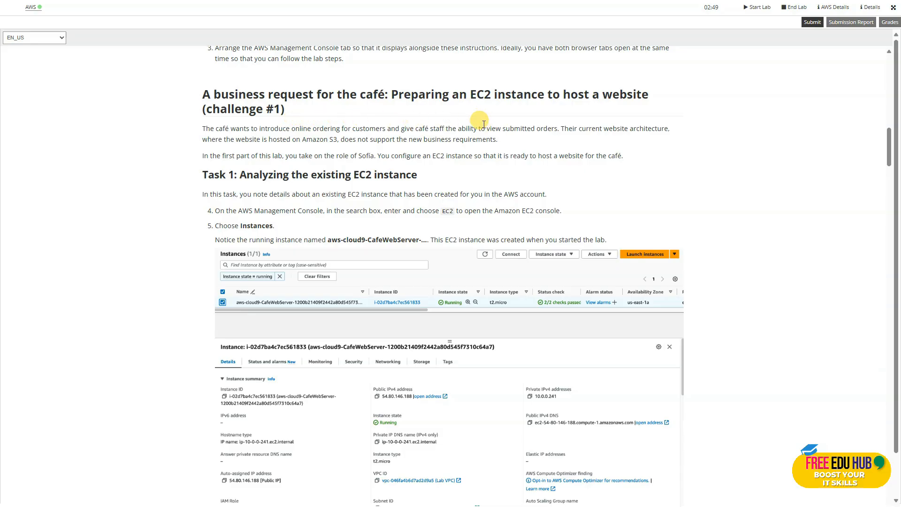
{"action": "scroll", "coordinate": [484, 126], "scroll_direction": "down", "scroll_amount": 2}
{"action": "scroll", "coordinate": [485, 126], "scroll_direction": "up", "scroll_amount": 2}
{"action": "scroll", "coordinate": [485, 126], "scroll_direction": "down", "scroll_amount": 1}
{"action": "scroll", "coordinate": [482, 126], "scroll_direction": "down", "scroll_amount": 1}
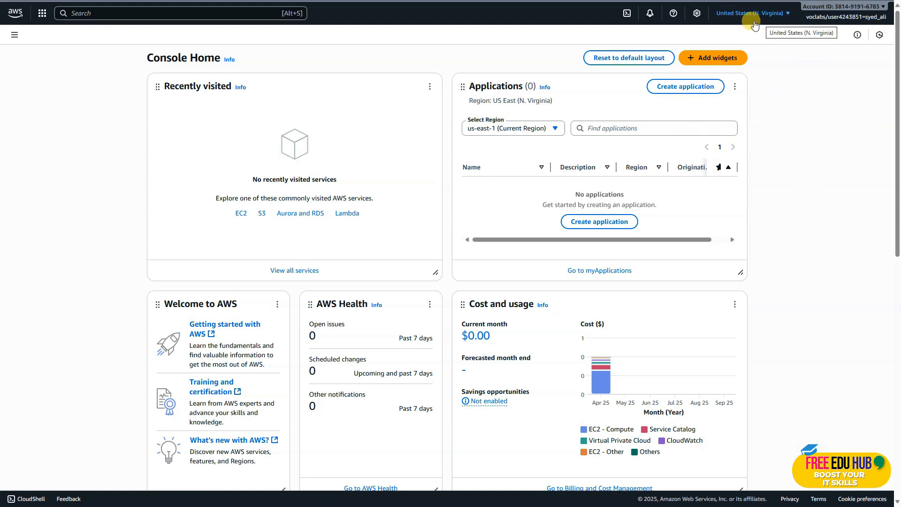
Open the EC2 console from the AWS Console Home and list the running instances.
{"action": "left_click", "coordinate": [140, 13]}
{"action": "key", "text": "Caps_Lock"}
{"action": "type", "text": "EC"}
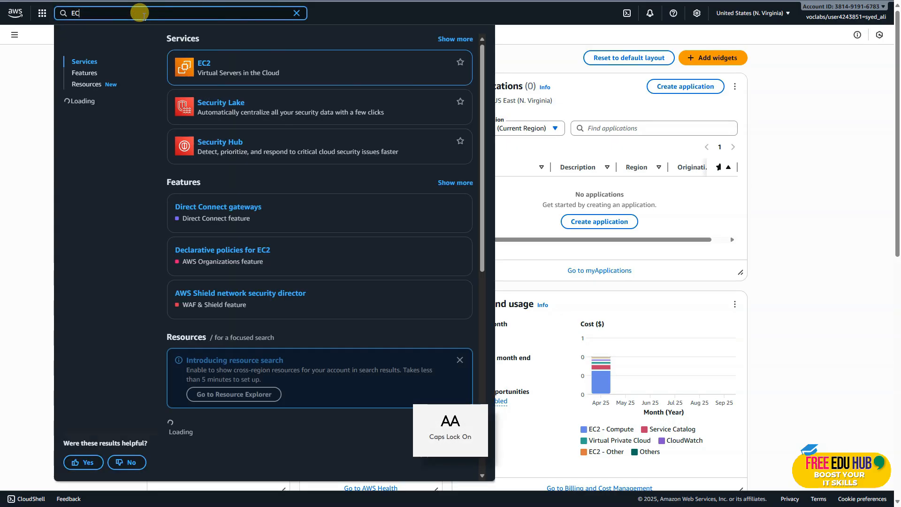
{"action": "left_click", "coordinate": [20, 205]}
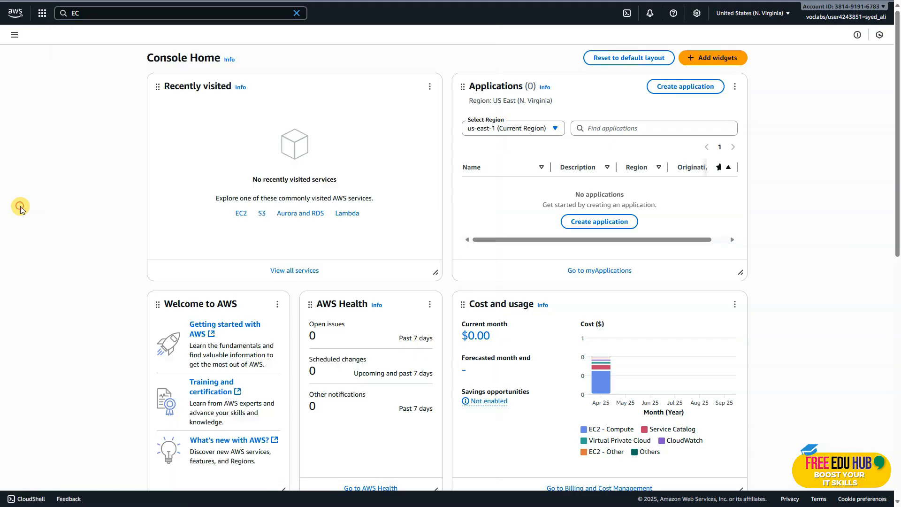
{"action": "left_click", "coordinate": [240, 214]}
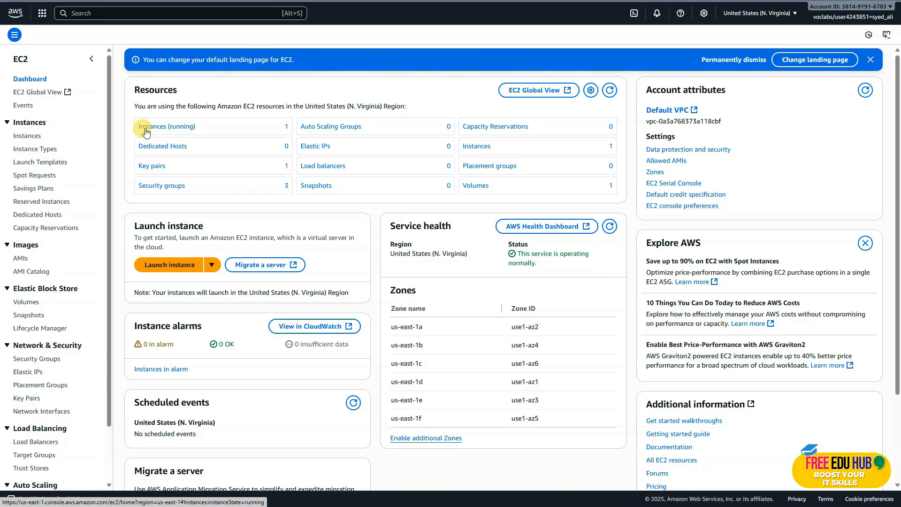
{"action": "left_click", "coordinate": [170, 125]}
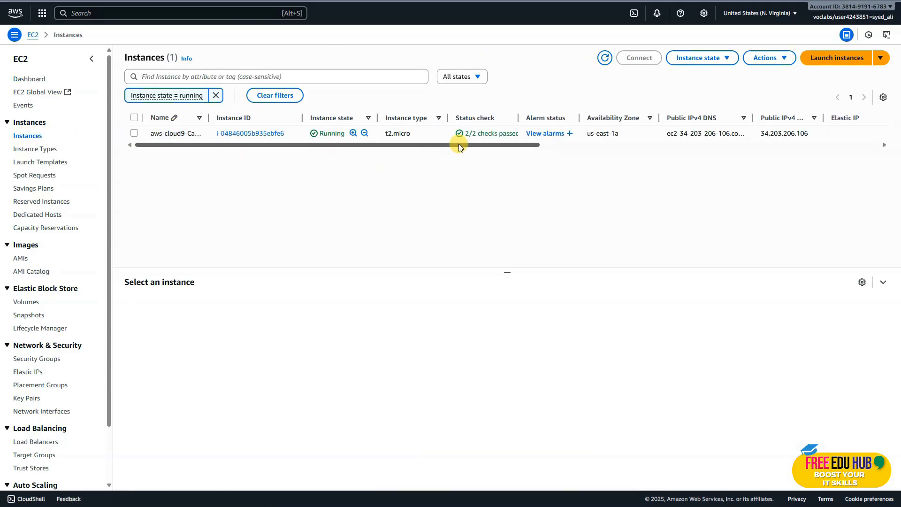
Select the aws-cloud9-CafeWebServer instance and examine its summary details and networking information.
{"action": "left_click", "coordinate": [135, 134]}
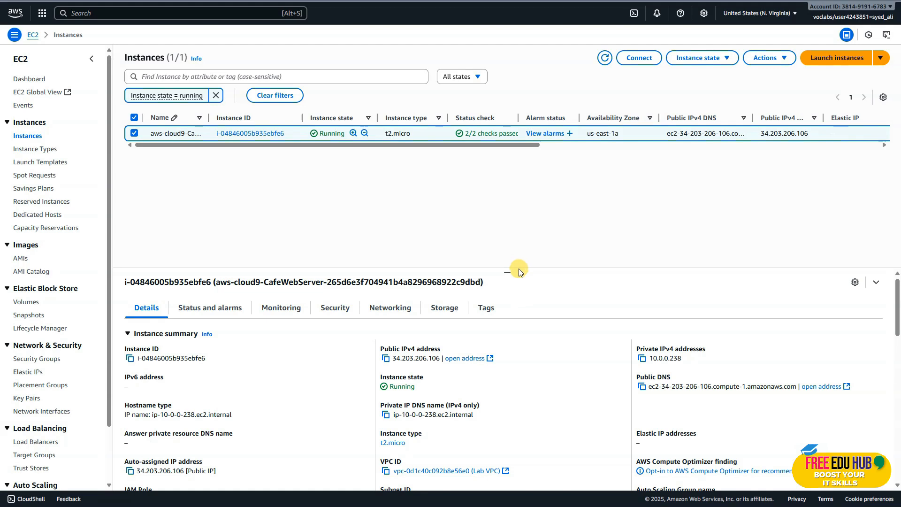
{"action": "scroll", "coordinate": [432, 316], "scroll_direction": "down", "scroll_amount": 1}
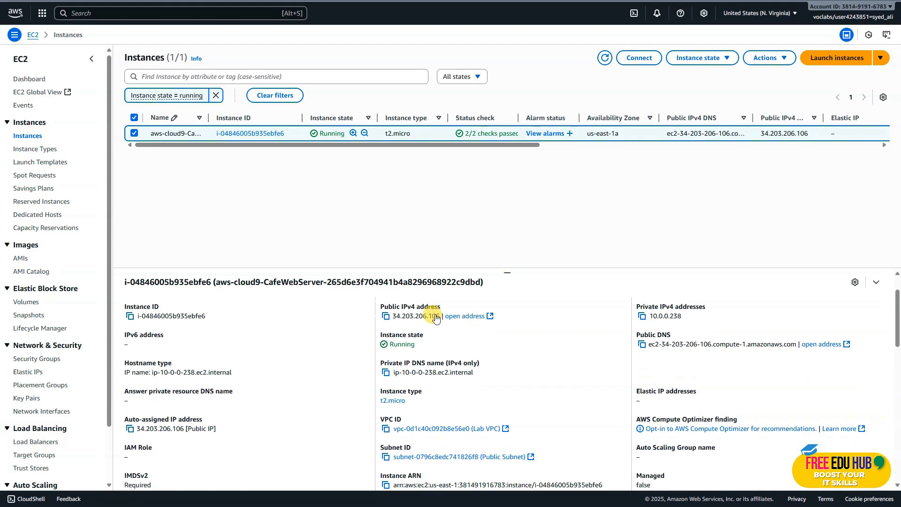
{"action": "scroll", "coordinate": [429, 316], "scroll_direction": "up", "scroll_amount": 1}
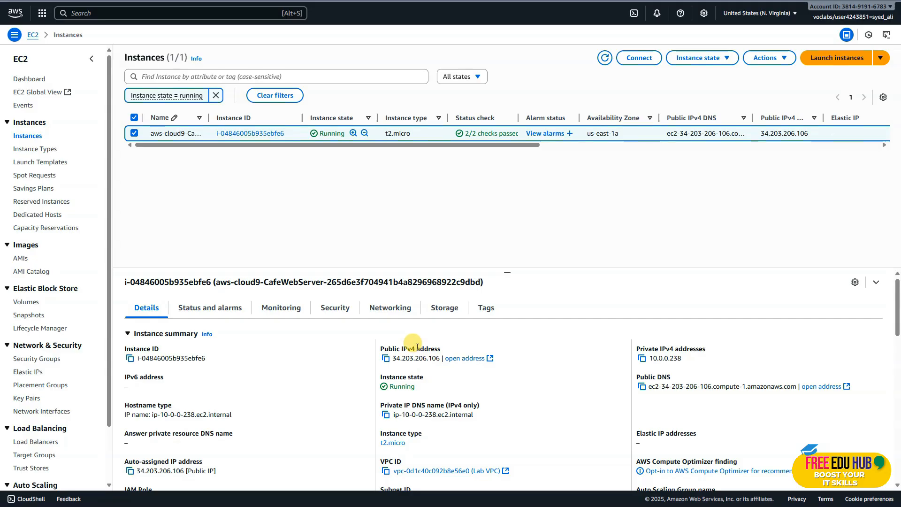
{"action": "left_click", "coordinate": [392, 310]}
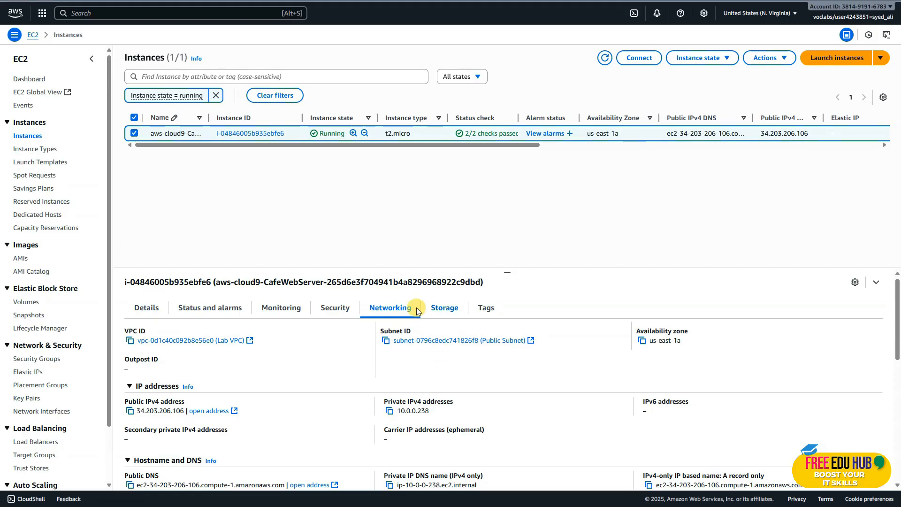
Examine the CafeWebServer instance's security details, including its IAM role, security group and inbound rules.
{"action": "left_click", "coordinate": [343, 308]}
{"action": "scroll", "coordinate": [281, 347], "scroll_direction": "down", "scroll_amount": 3}
{"action": "scroll", "coordinate": [278, 346], "scroll_direction": "up", "scroll_amount": 3}
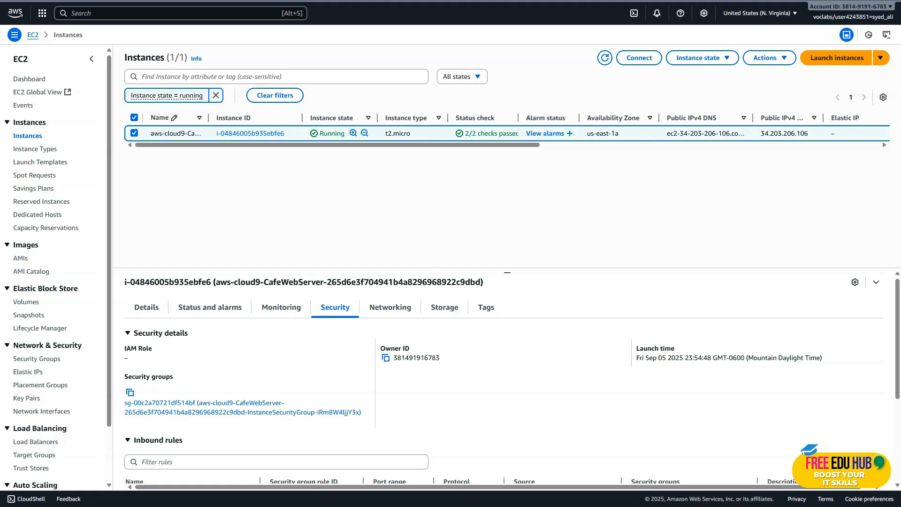
{"action": "scroll", "coordinate": [324, 329], "scroll_direction": "down", "scroll_amount": 2}
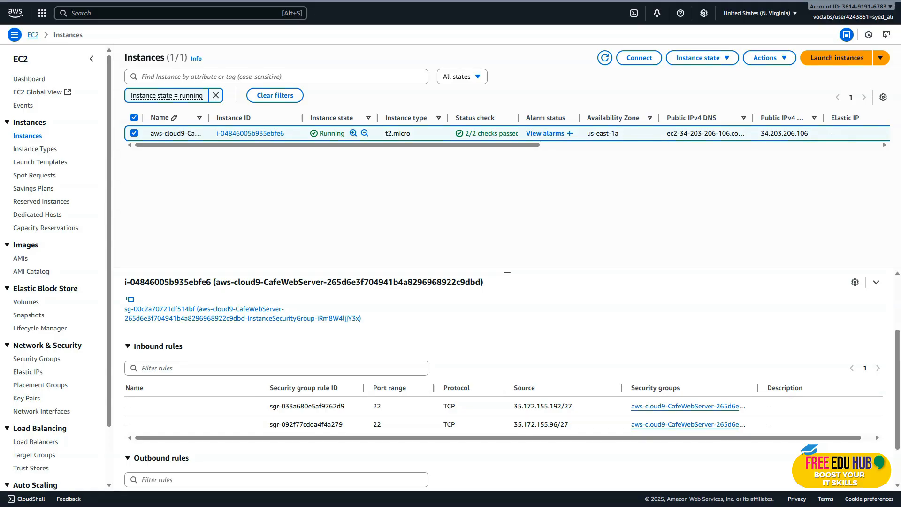
Return to the lab instructions and read the Task 1.1 questions and the Task 2 steps for connecting to the Cloud9 IDE.
{"action": "key", "text": "ctrl+shift+Tab"}
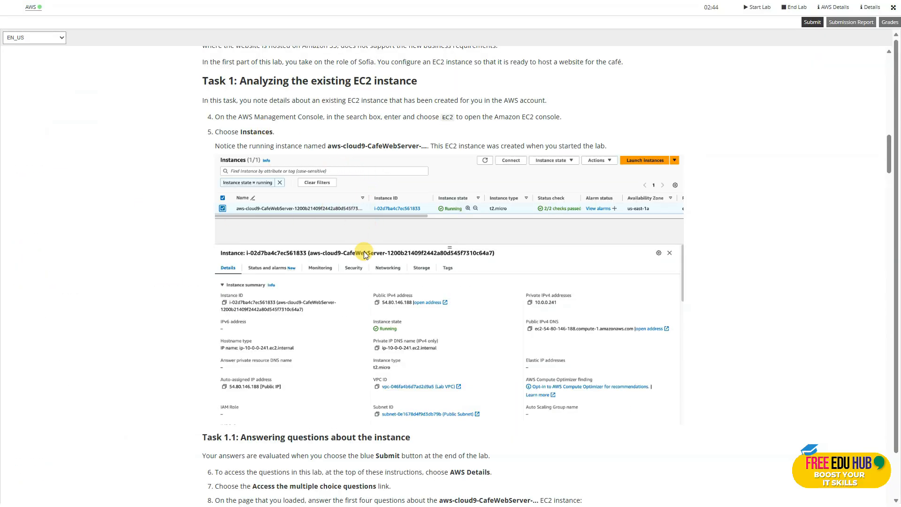
{"action": "scroll", "coordinate": [364, 251], "scroll_direction": "down", "scroll_amount": 2}
{"action": "scroll", "coordinate": [365, 252], "scroll_direction": "up", "scroll_amount": 2}
{"action": "scroll", "coordinate": [376, 180], "scroll_direction": "down", "scroll_amount": 7}
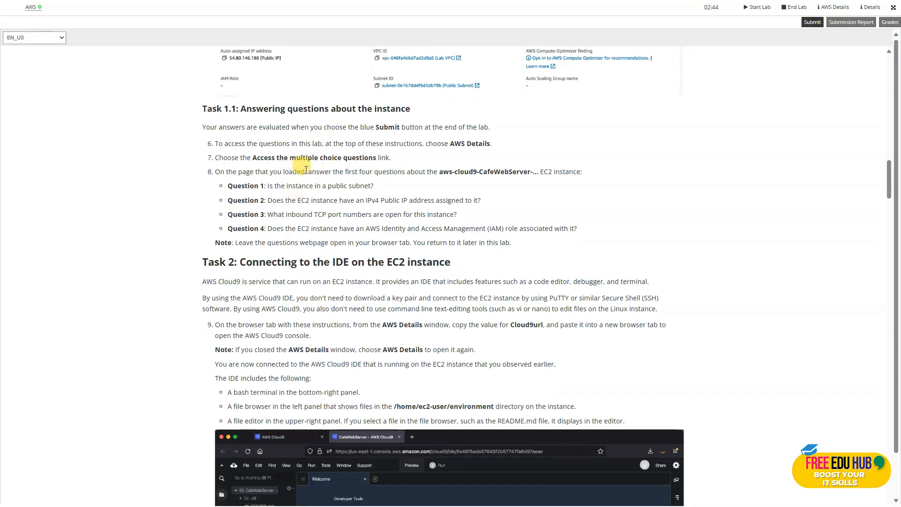
{"action": "scroll", "coordinate": [314, 186], "scroll_direction": "down", "scroll_amount": 1}
{"action": "scroll", "coordinate": [315, 188], "scroll_direction": "down", "scroll_amount": 2}
{"action": "scroll", "coordinate": [292, 180], "scroll_direction": "down", "scroll_amount": 1}
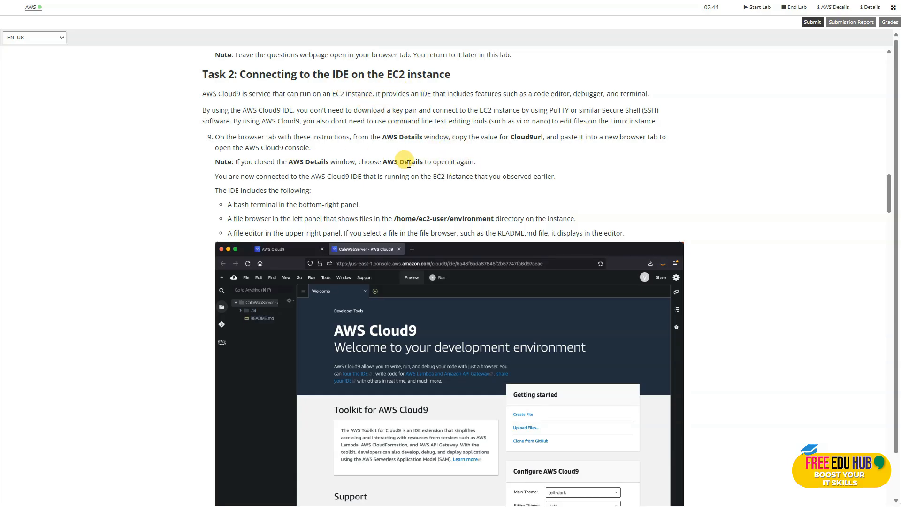
{"action": "scroll", "coordinate": [342, 179], "scroll_direction": "down", "scroll_amount": 4}
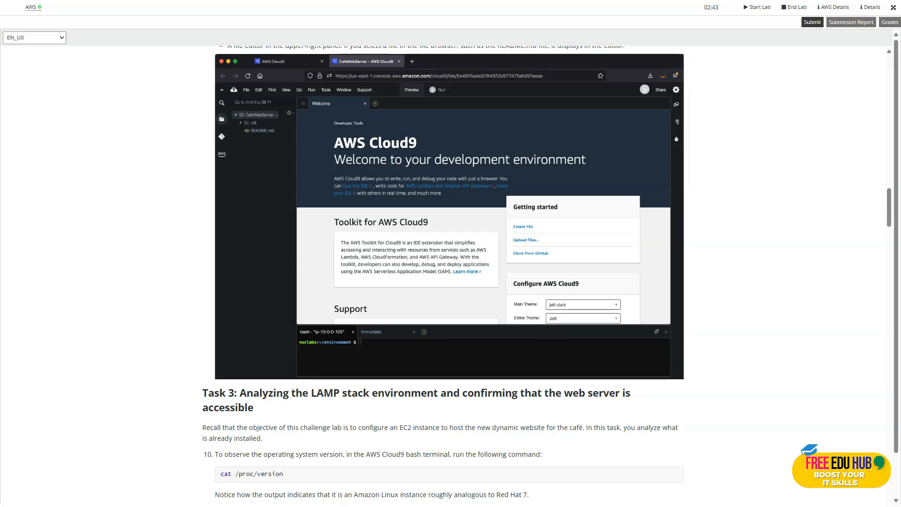
{"action": "scroll", "coordinate": [443, 277], "scroll_direction": "up", "scroll_amount": 5}
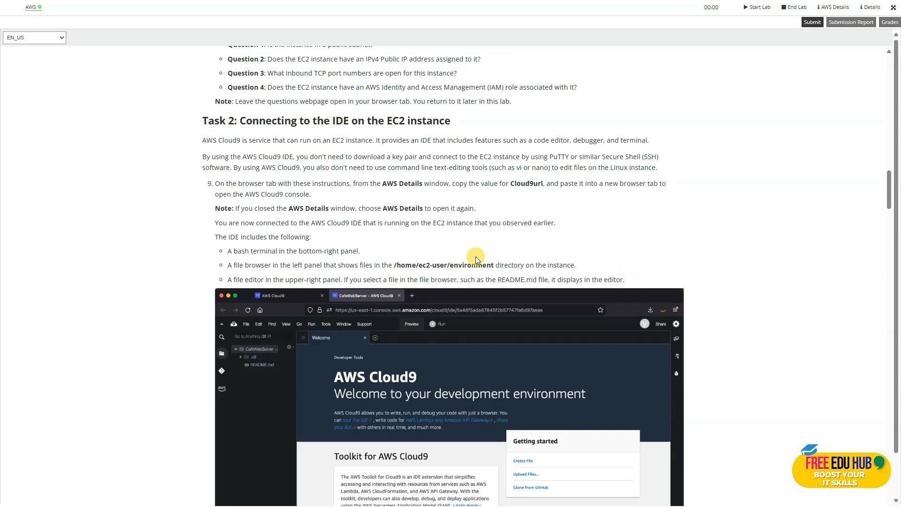
Display the lab's AWS details and copy the Cloud9url value.
{"action": "left_click", "coordinate": [839, 8]}
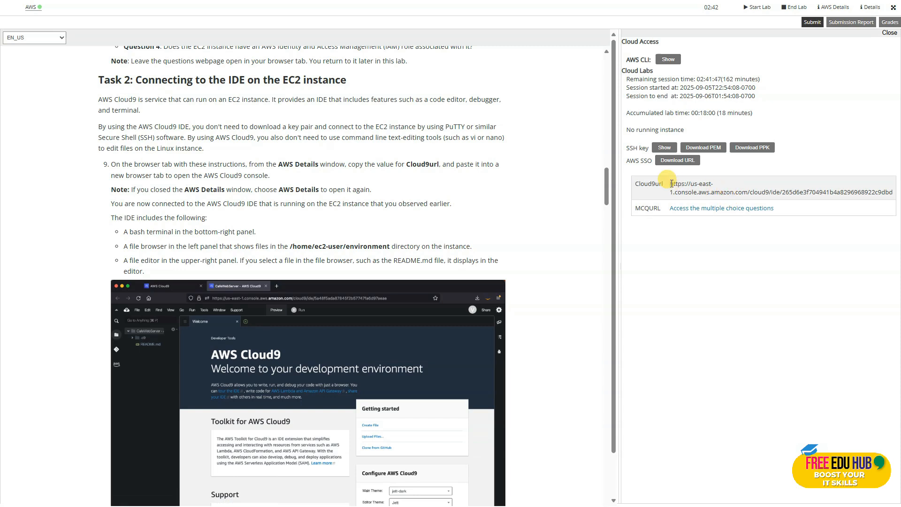
{"action": "left_click_drag", "start_coordinate": [671, 184], "coordinate": [887, 188]}
{"action": "right_click", "coordinate": [700, 192]}
{"action": "left_click", "coordinate": [716, 205]}
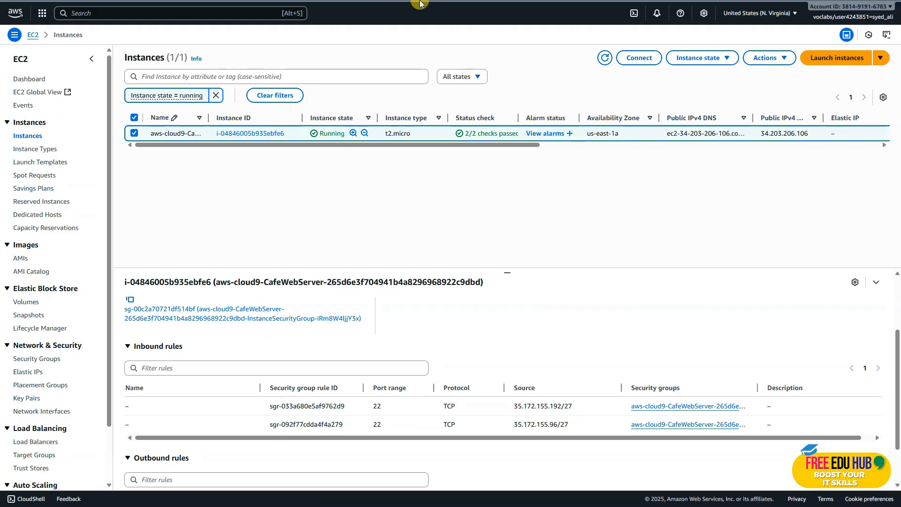
Search the AWS console for CLOUD9 and open the CafeWebServer environment's IDE.
{"action": "left_click", "coordinate": [171, 13]}
{"action": "type", "text": "CLOU"}
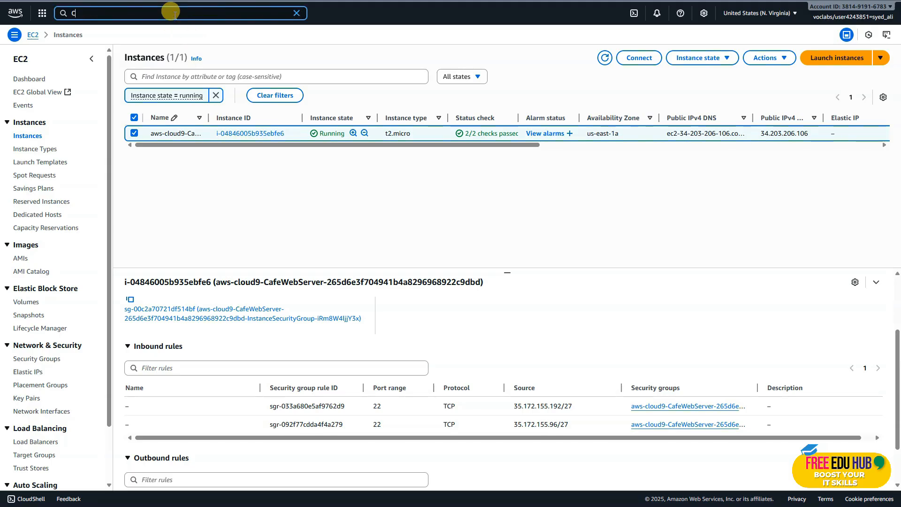
{"action": "type", "text": "D9"}
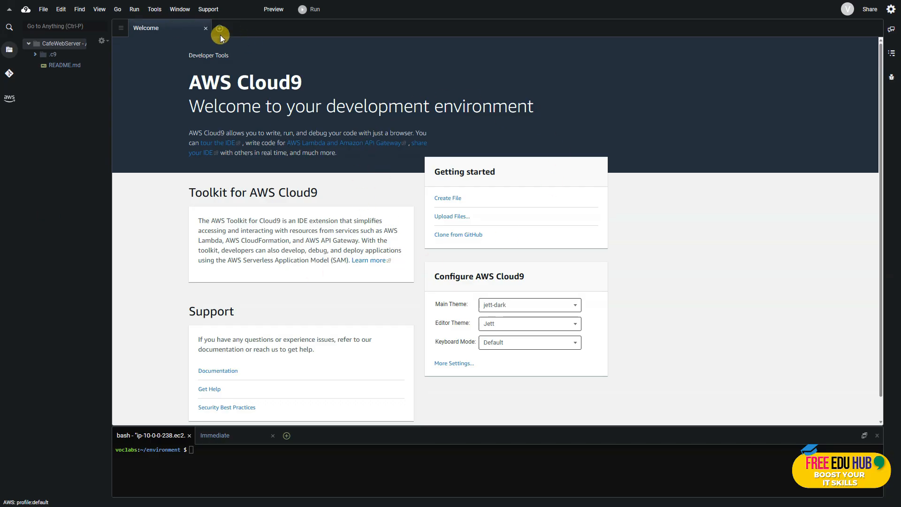
Close the Welcome page in the Cloud9 IDE and enlarge the bash terminal area.
{"action": "left_click", "coordinate": [205, 29]}
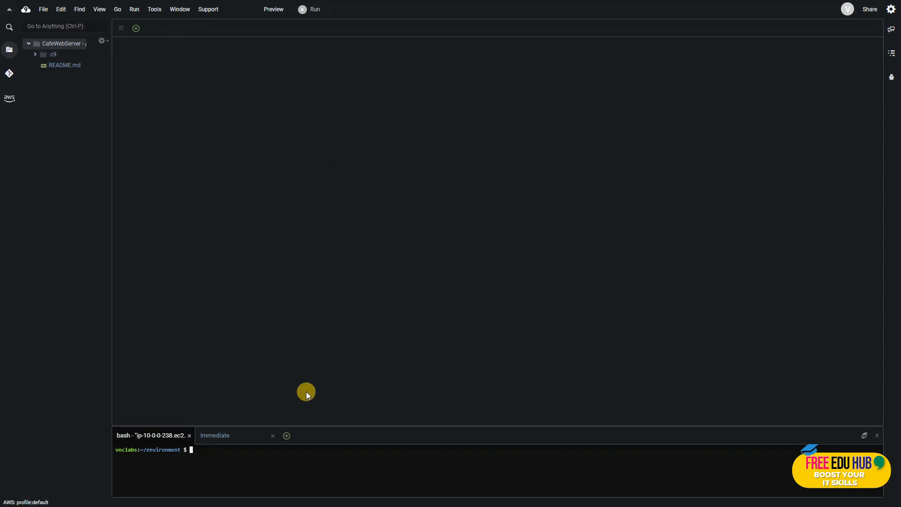
{"action": "left_click_drag", "start_coordinate": [344, 425], "coordinate": [352, 174]}
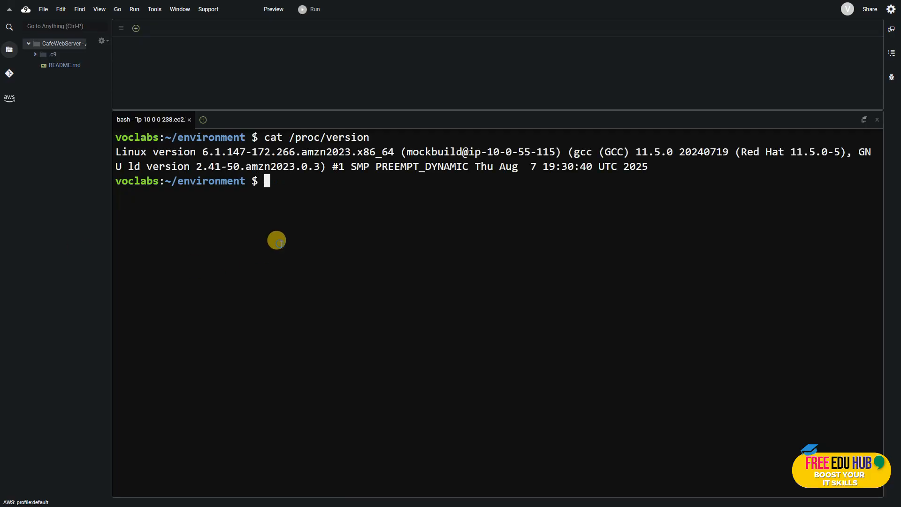
Check the web server and PHP by running sudo httpd -v, service httpd status and php --version in the terminal.
{"action": "right_click", "coordinate": [277, 240]}
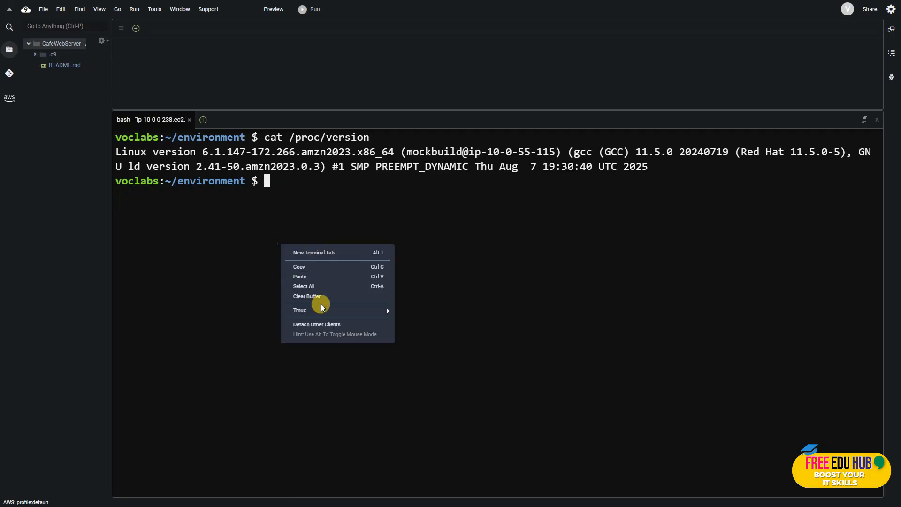
{"action": "left_click", "coordinate": [312, 277]}
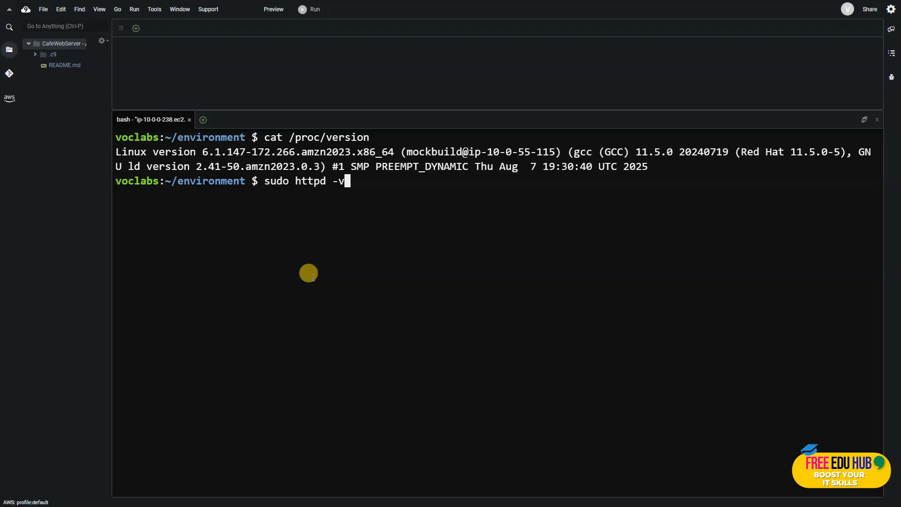
{"action": "key", "text": "Return"}
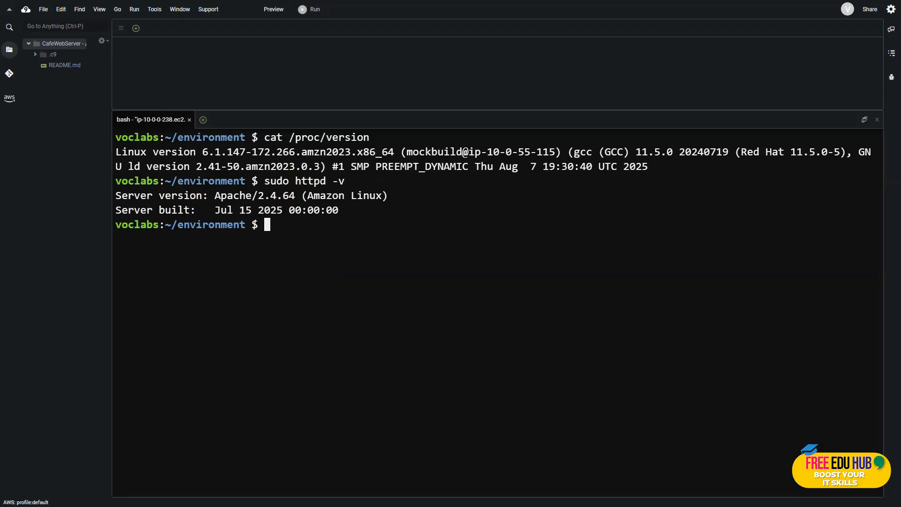
{"action": "key", "text": "ctrl+v"}
{"action": "key", "text": "Return"}
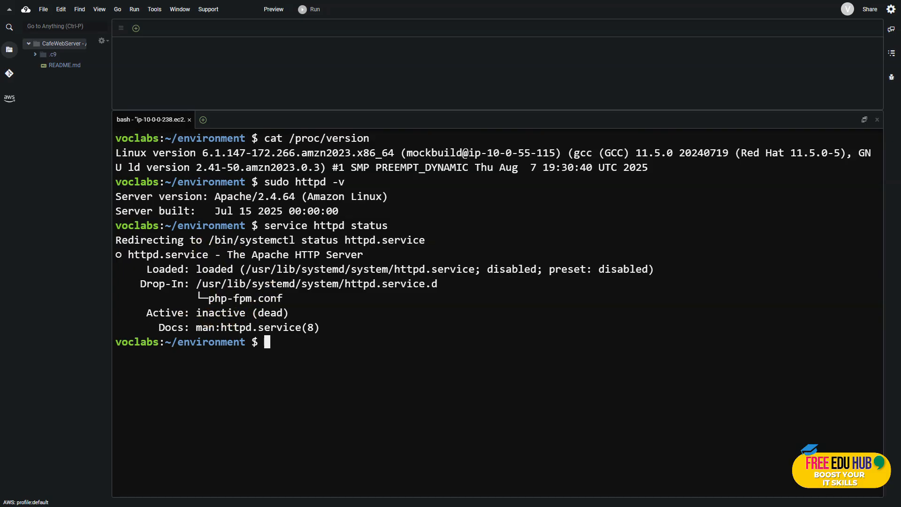
{"action": "type", "text": "php --version"}
{"action": "key", "text": "Return"}
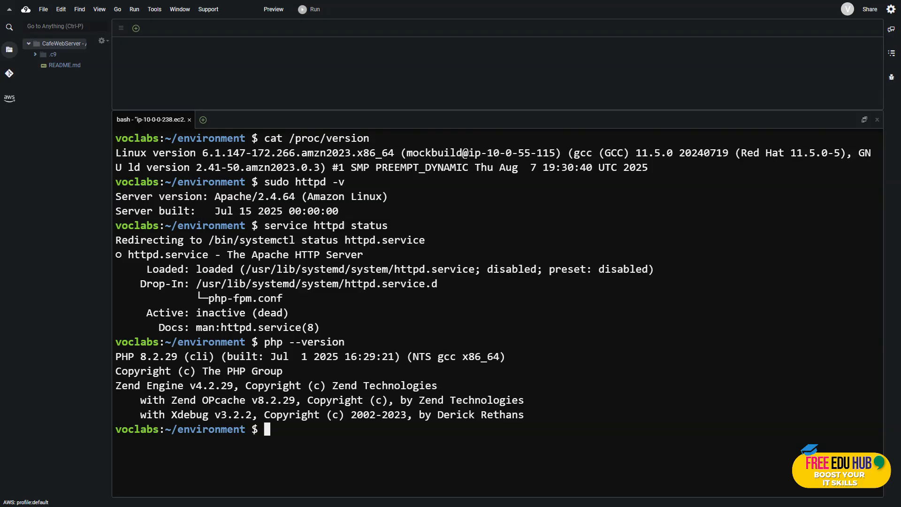
Enable Apache at boot with sudo chkconfig httpd on and start it with sudo service httpd start.
{"action": "type", "text": "sudo chkconfig httpd on"}
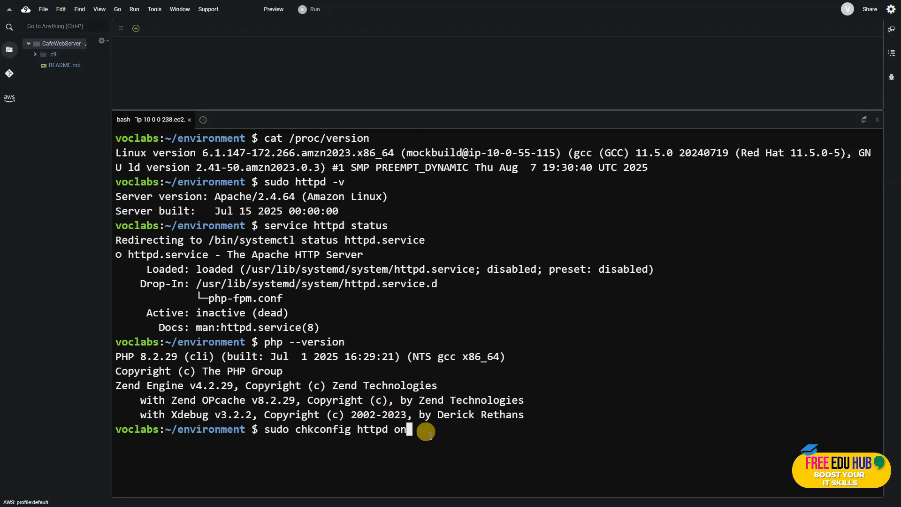
{"action": "key", "text": "Return"}
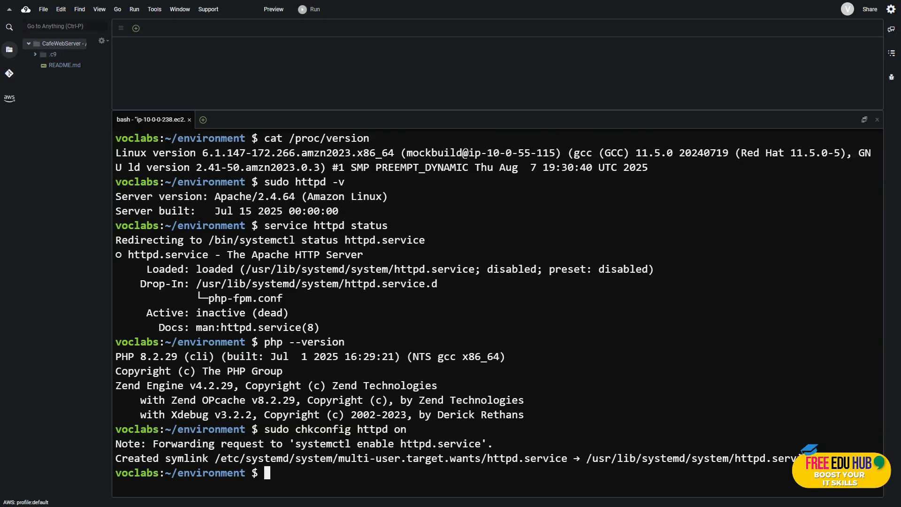
{"action": "type", "text": "sudo service httpd start"}
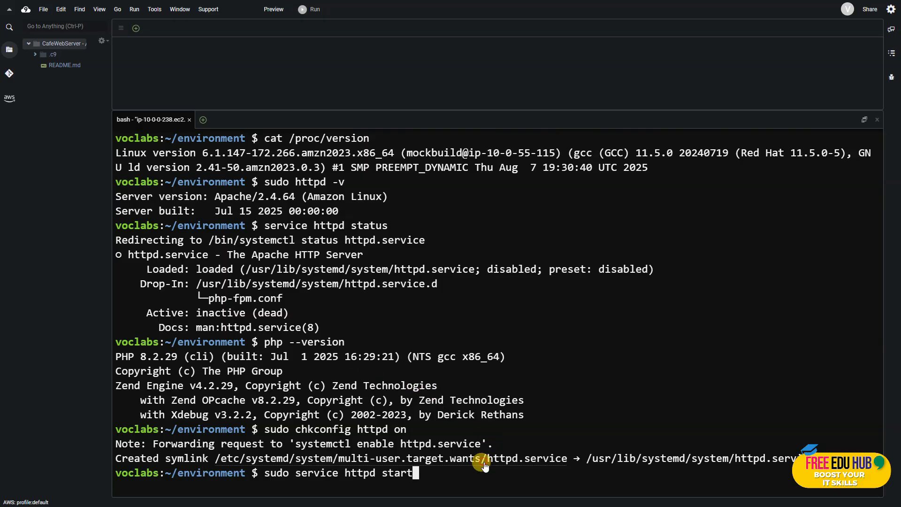
{"action": "right_click", "coordinate": [485, 465]}
{"action": "key", "text": "Return"}
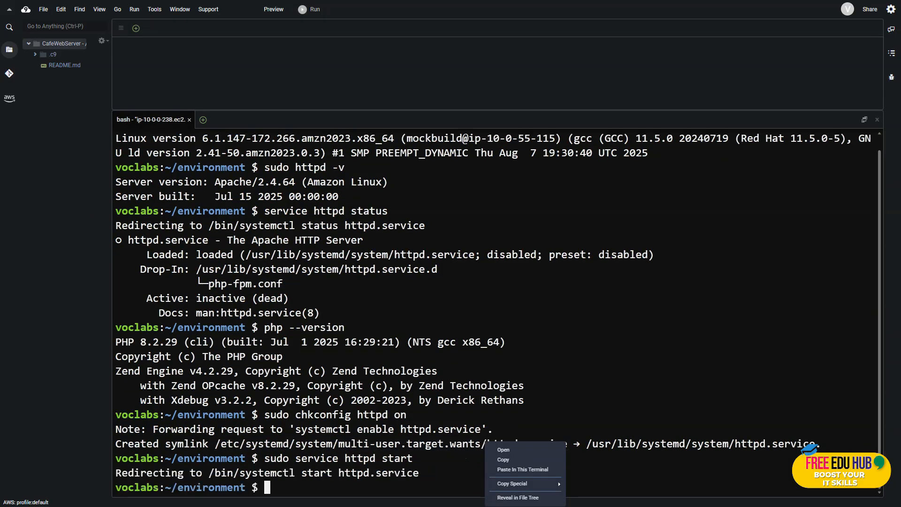
{"action": "left_click", "coordinate": [197, 457]}
Check the Apache service with sudo service httpd status and the database version with sudo mariadb --version.
{"action": "type", "text": "sudo service httpd status"}
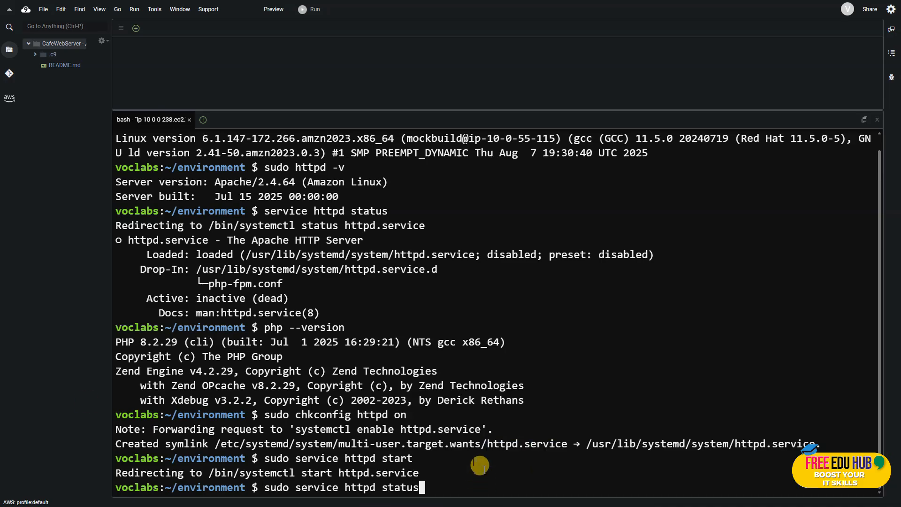
{"action": "key", "text": "Return"}
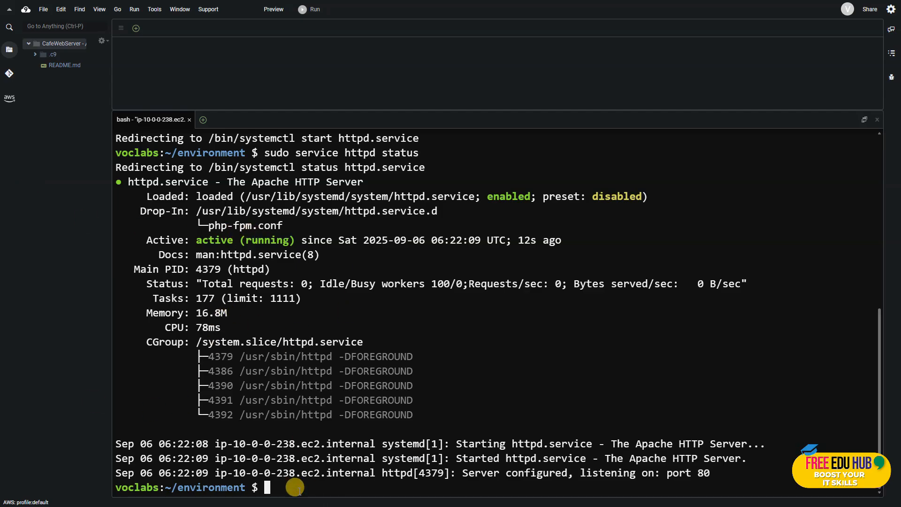
{"action": "key", "text": "ctrl+v"}
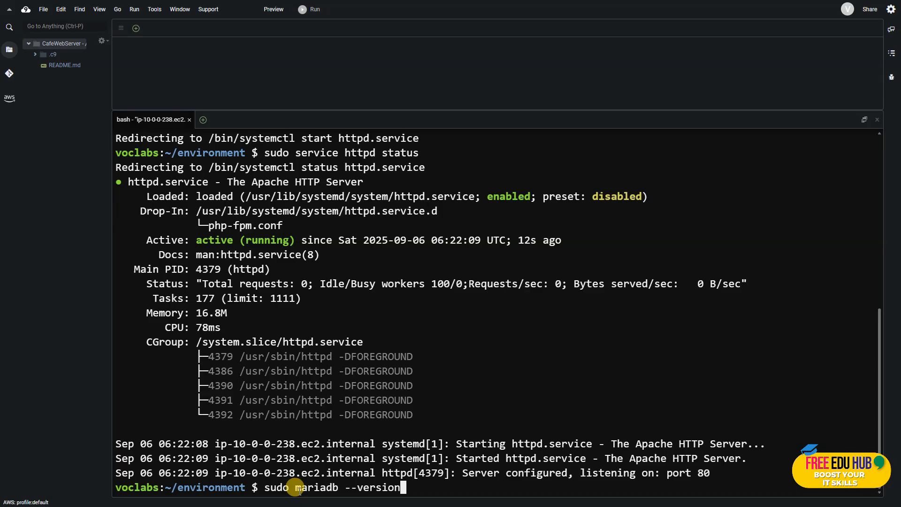
{"action": "key", "text": "Return"}
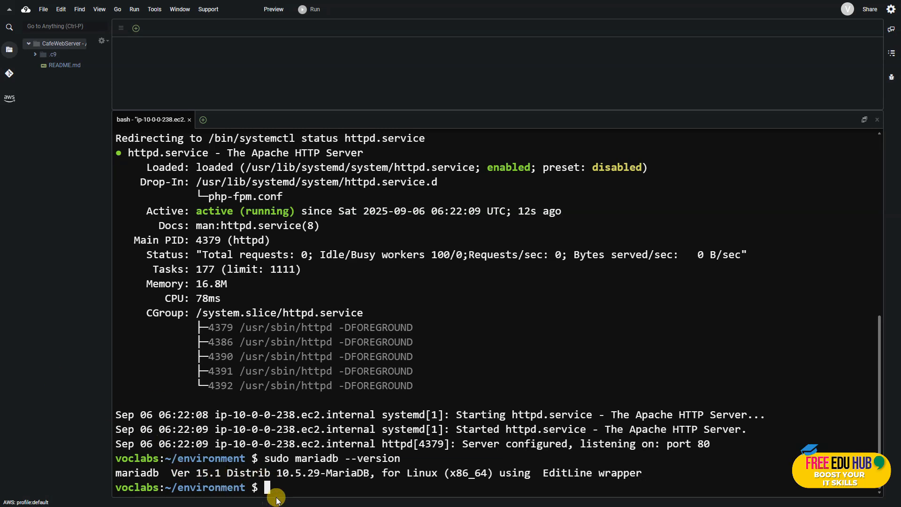
Enable MariaDB at boot with sudo systemctl enable mariadb and sudo chkconfig mariadb on, and start it with sudo service mariadb start.
{"action": "key", "text": "ctrl+v"}
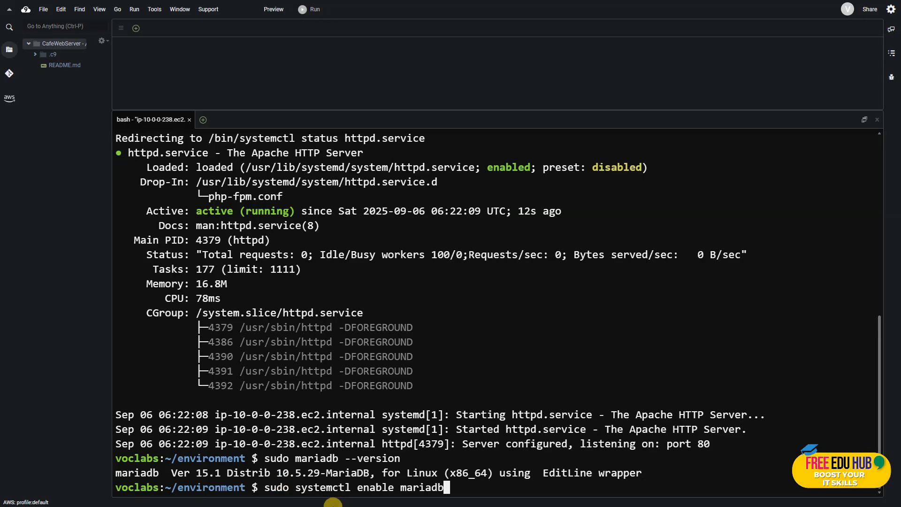
{"action": "key", "text": "Return"}
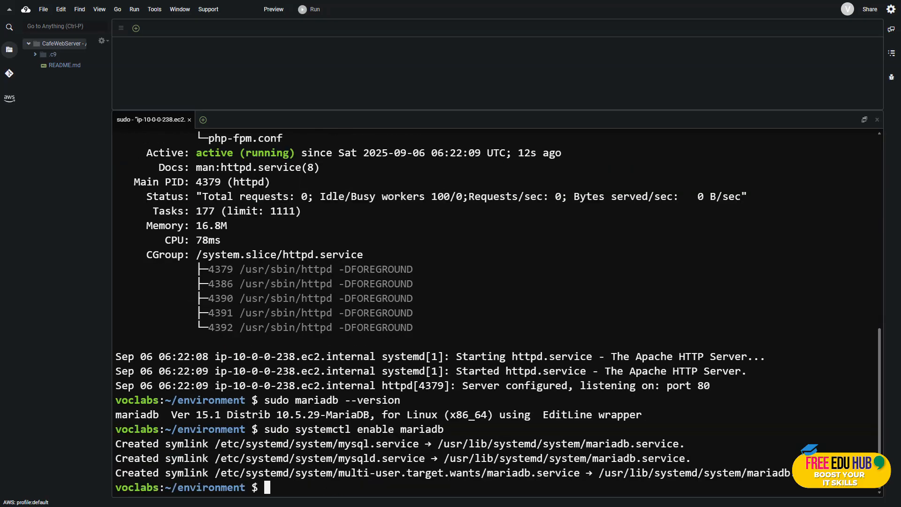
{"action": "key", "text": "ctrl+v"}
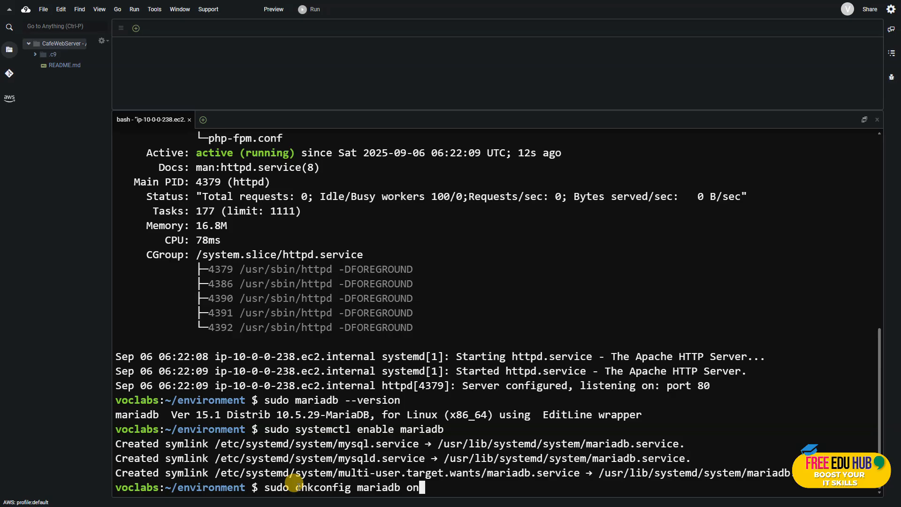
{"action": "key", "text": "Return"}
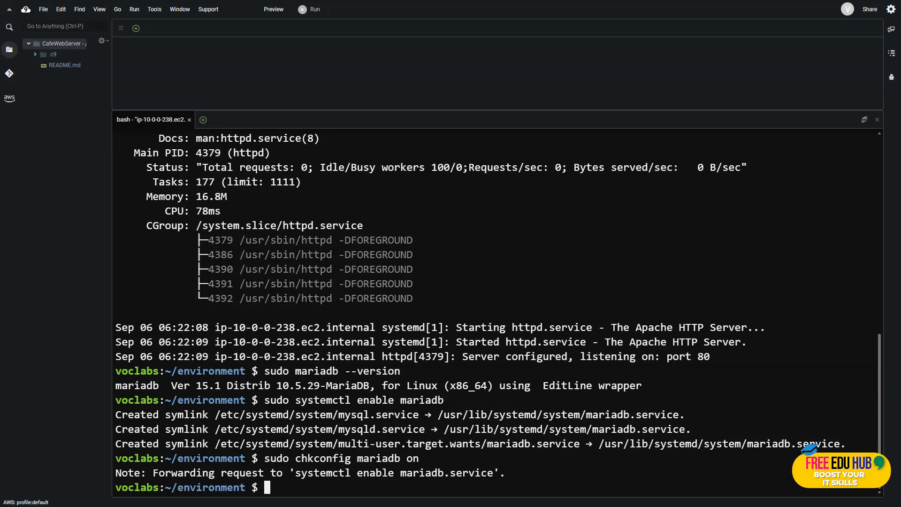
{"action": "key", "text": "ctrl+v"}
{"action": "key", "text": "Return"}
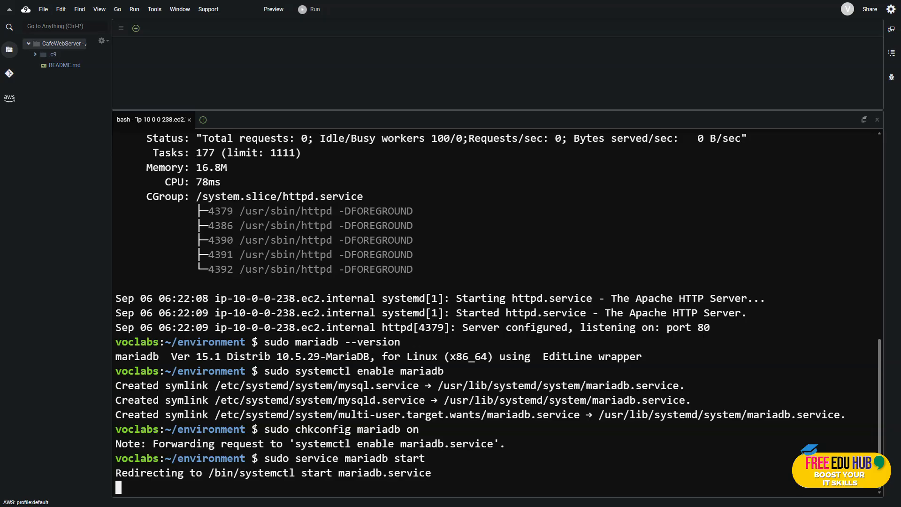
Display the MariaDB service status, examine its active state, and exit back to the terminal prompt.
{"action": "key", "text": "ctrl+v"}
{"action": "key", "text": "Return"}
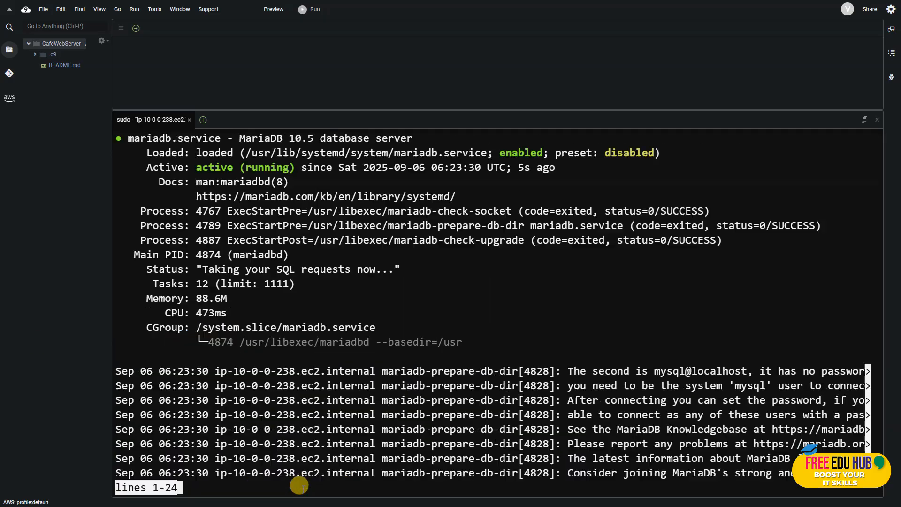
{"action": "left_click_drag", "start_coordinate": [296, 167], "coordinate": [195, 167]}
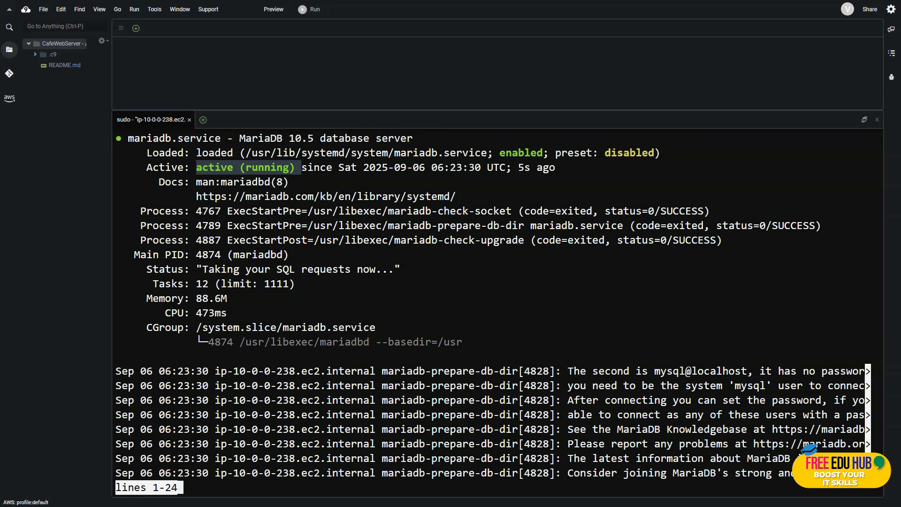
{"action": "key", "text": "space"}
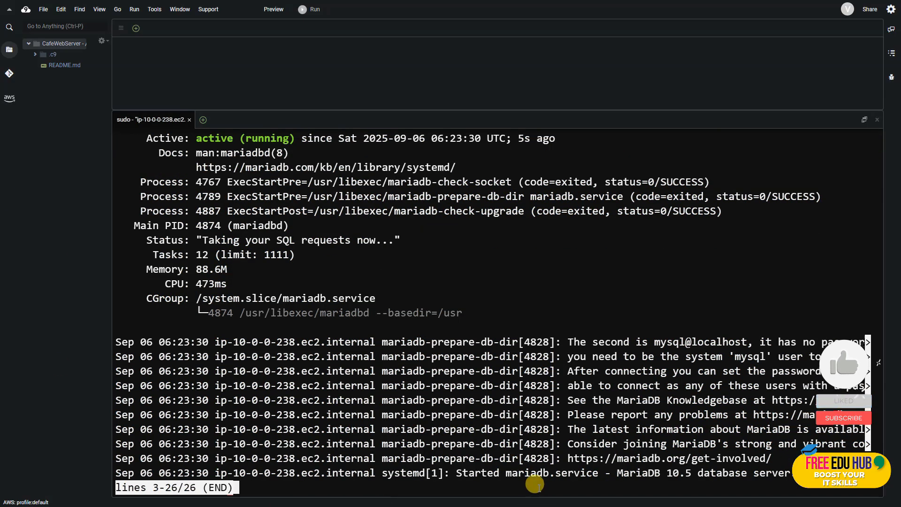
{"action": "key", "text": "q"}
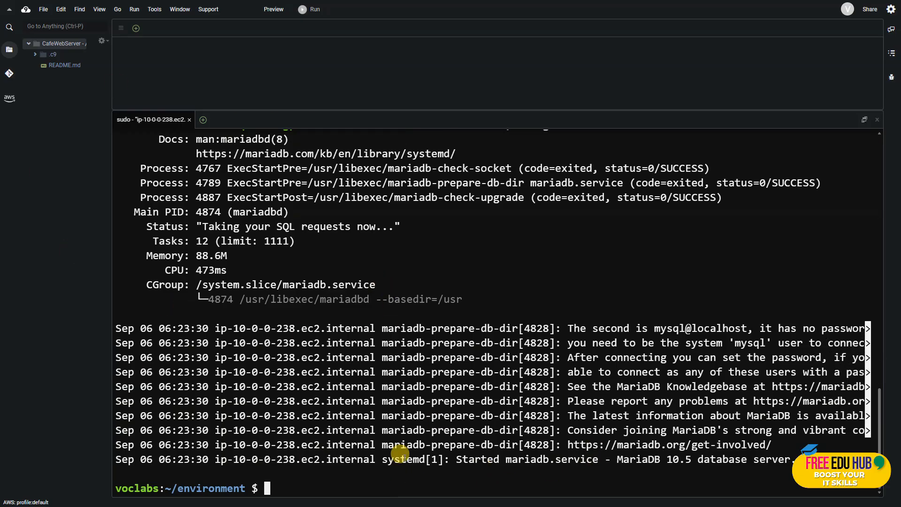
Symlink /var/www/ into /home/ec2-user/environment and change the owner of /var/www/html to ec2-user:ec2-user, following lab step 13.
{"action": "key", "text": "alt+Tab"}
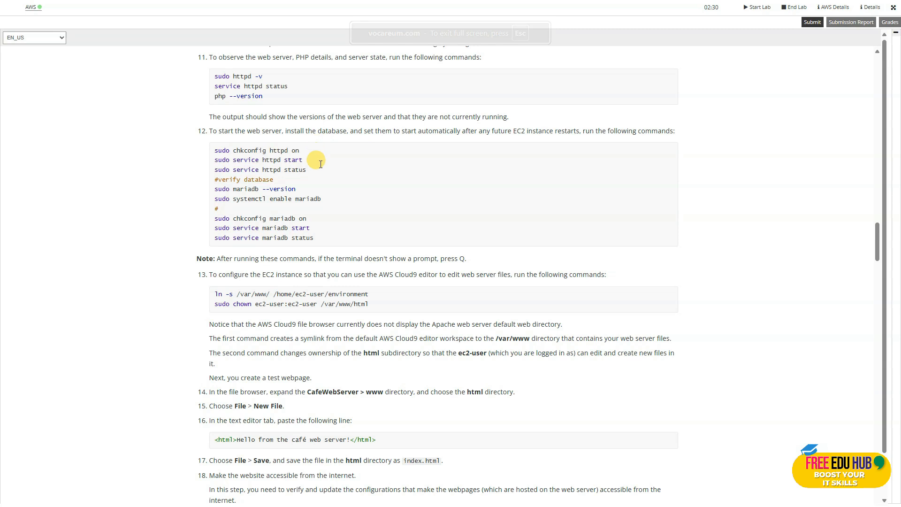
{"action": "scroll", "coordinate": [324, 177], "scroll_direction": "down", "scroll_amount": 1}
{"action": "scroll", "coordinate": [344, 201], "scroll_direction": "down", "scroll_amount": 1}
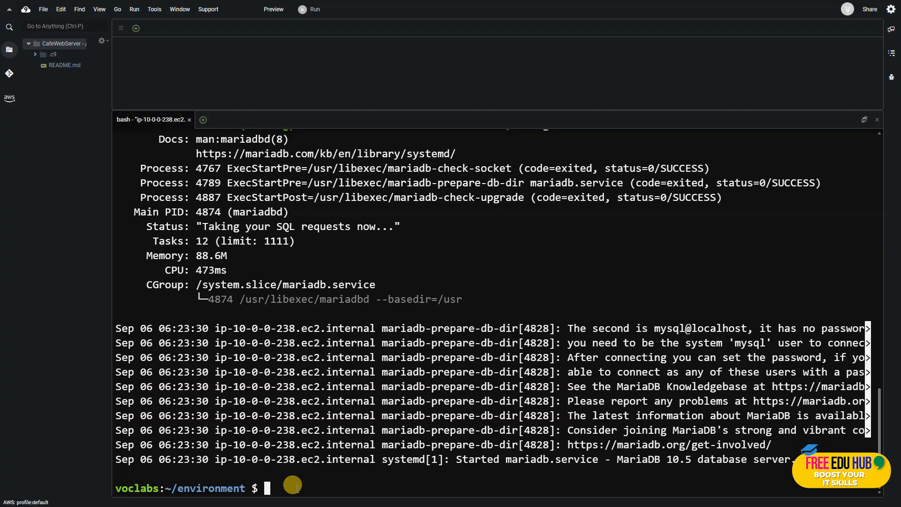
{"action": "right_click", "coordinate": [296, 485]}
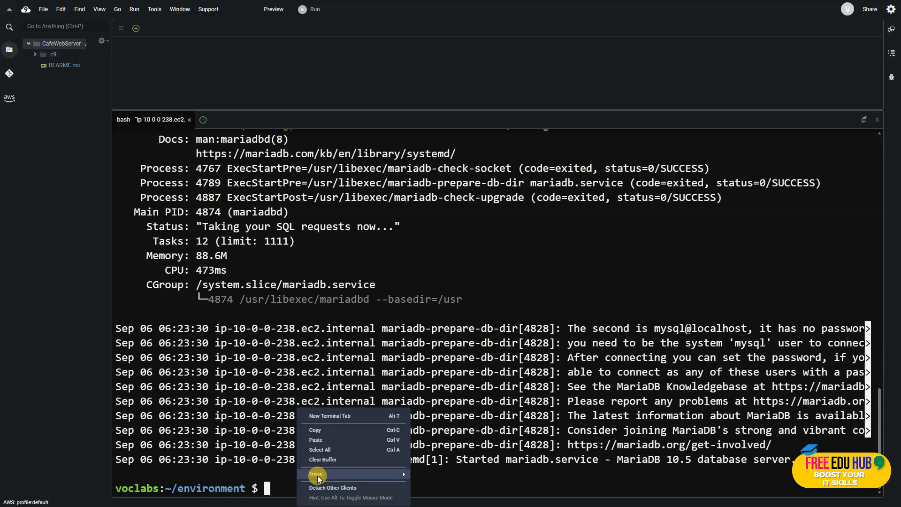
{"action": "left_click", "coordinate": [315, 440]}
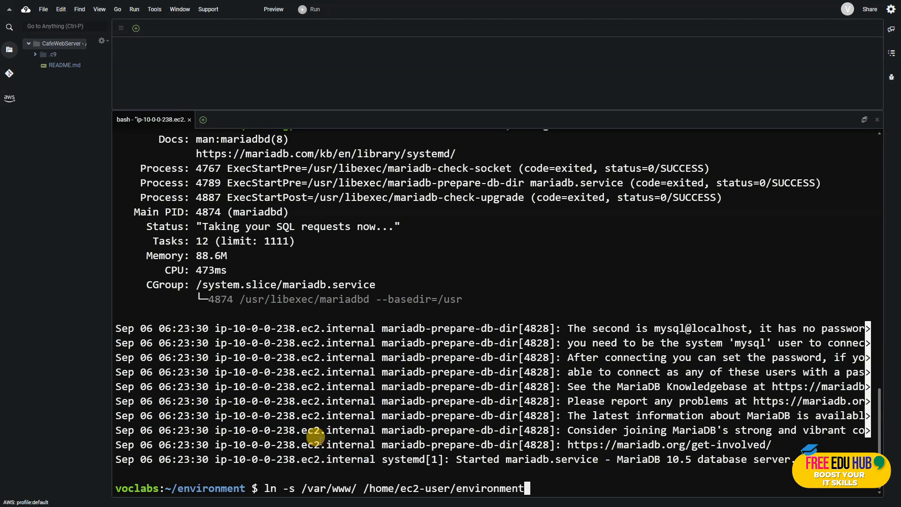
{"action": "key", "text": "Return"}
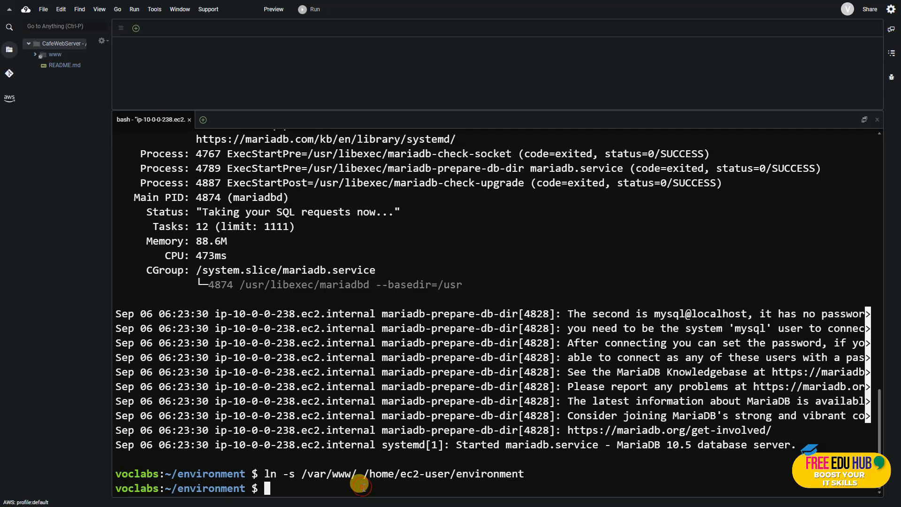
{"action": "type", "text": "sudo chown ec2-user:ec2-user /var/www/html"}
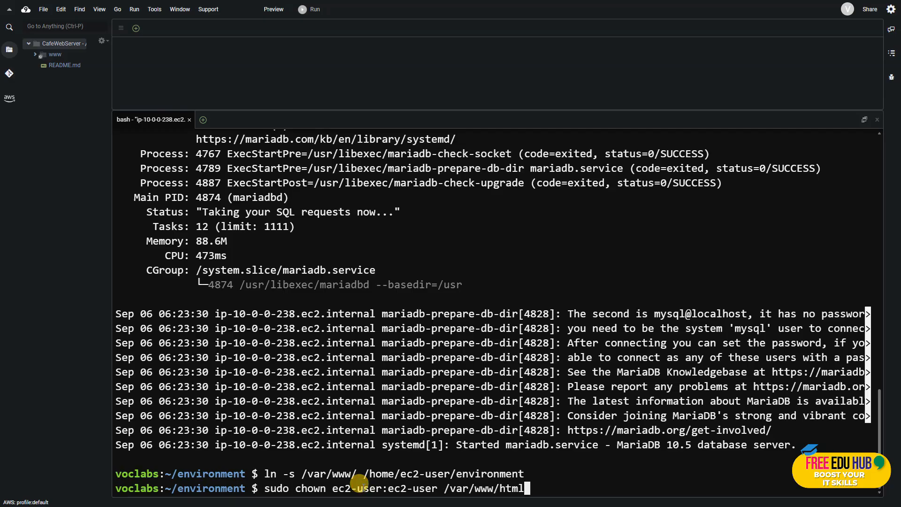
{"action": "key", "text": "Return"}
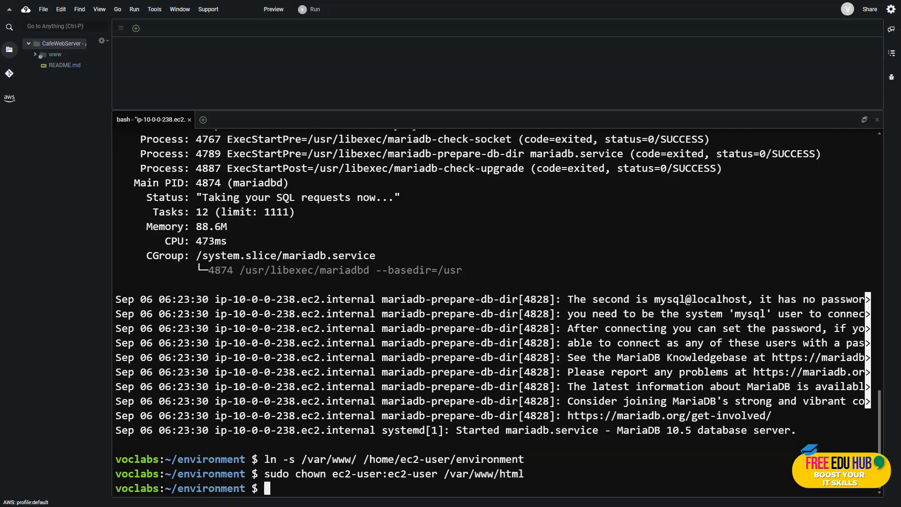
{"action": "key", "text": "alt+Tab"}
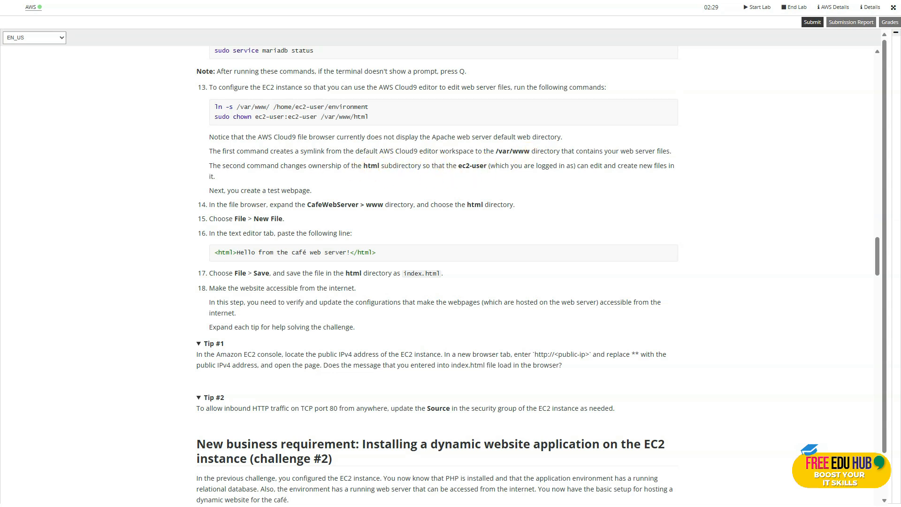
{"action": "key", "text": "ctrl+Tab"}
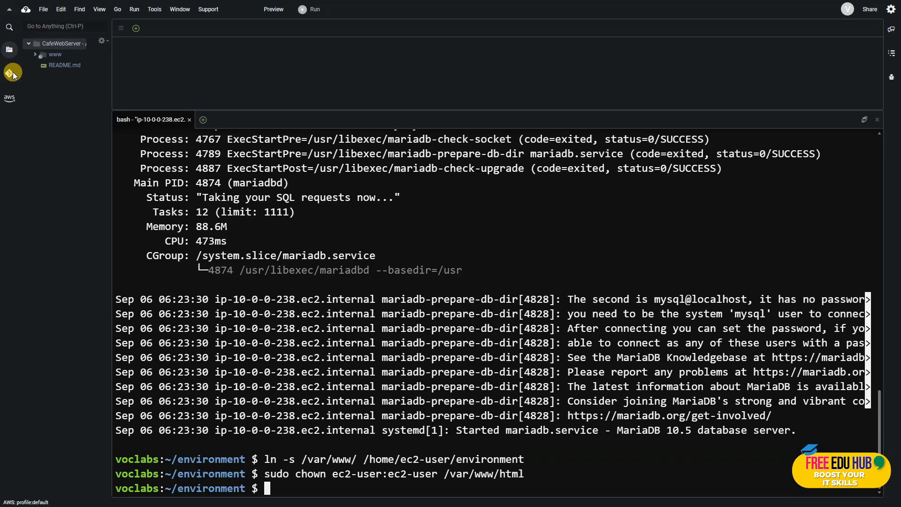
{"action": "left_click", "coordinate": [35, 55]}
{"action": "left_click", "coordinate": [41, 76]}
{"action": "left_click", "coordinate": [58, 77]}
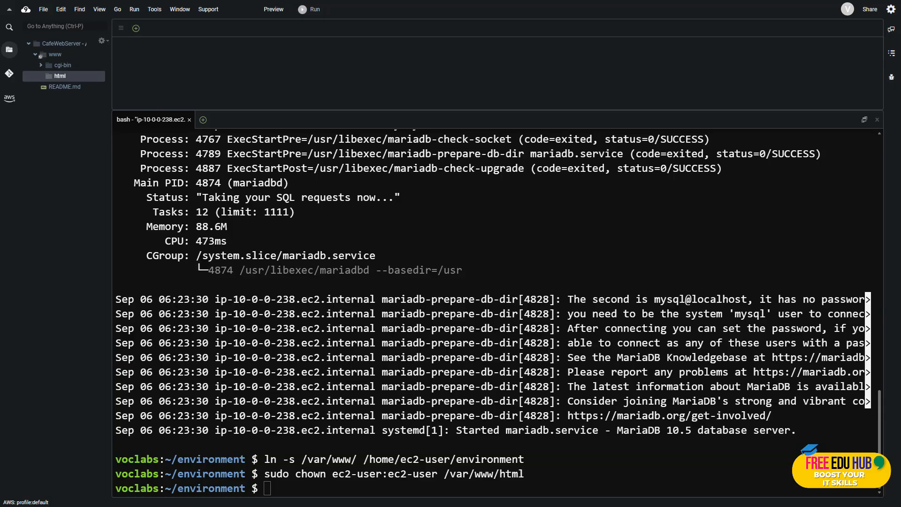
{"action": "right_click", "coordinate": [55, 74]}
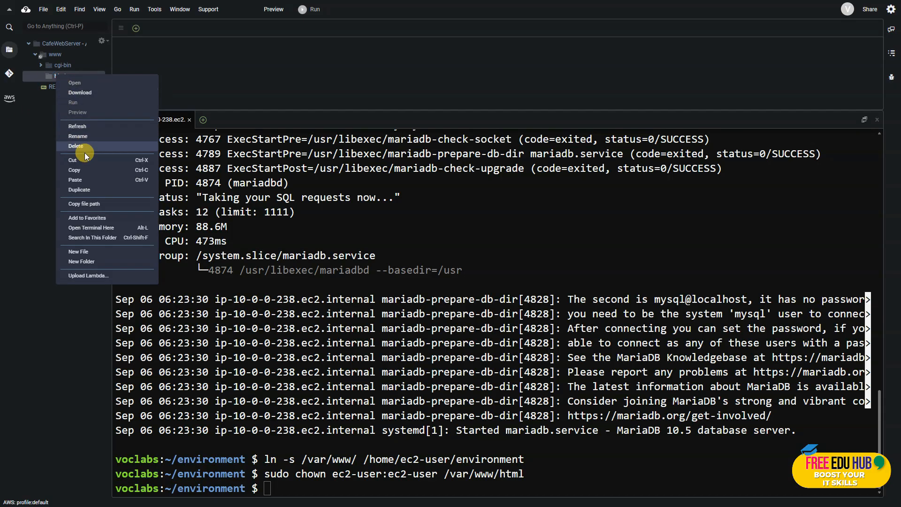
{"action": "left_click", "coordinate": [94, 252]}
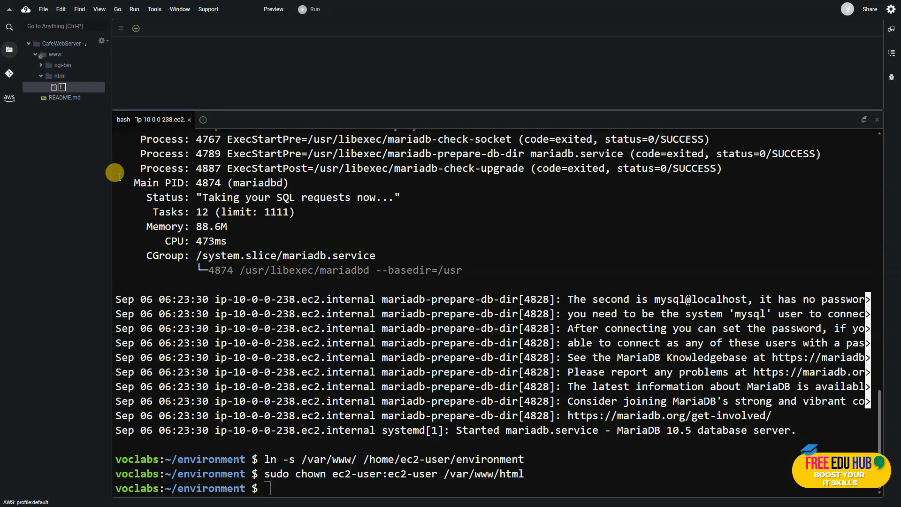
{"action": "key", "text": "BackSpace"}
{"action": "key", "text": "Caps_Lock"}
{"action": "type", "text": "index.htmll"}
{"action": "left_click", "coordinate": [87, 186]}
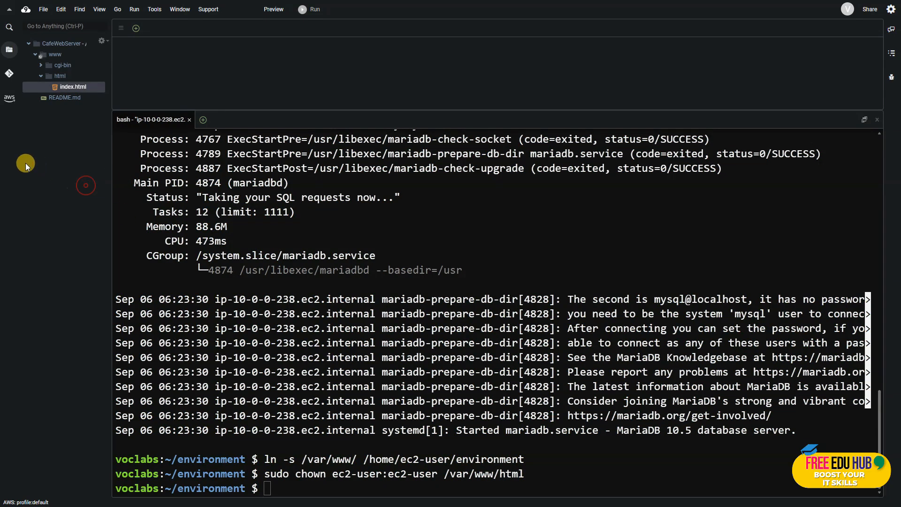
Put the lab's line <html>Hello from the café web server!</html> into index.html in the html folder and save the file.
{"action": "double_click", "coordinate": [74, 88]}
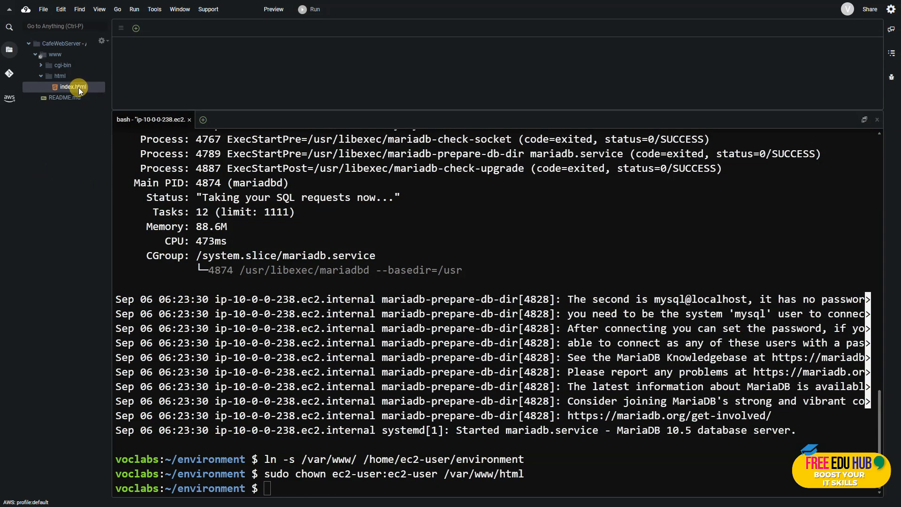
{"action": "left_click", "coordinate": [184, 59]}
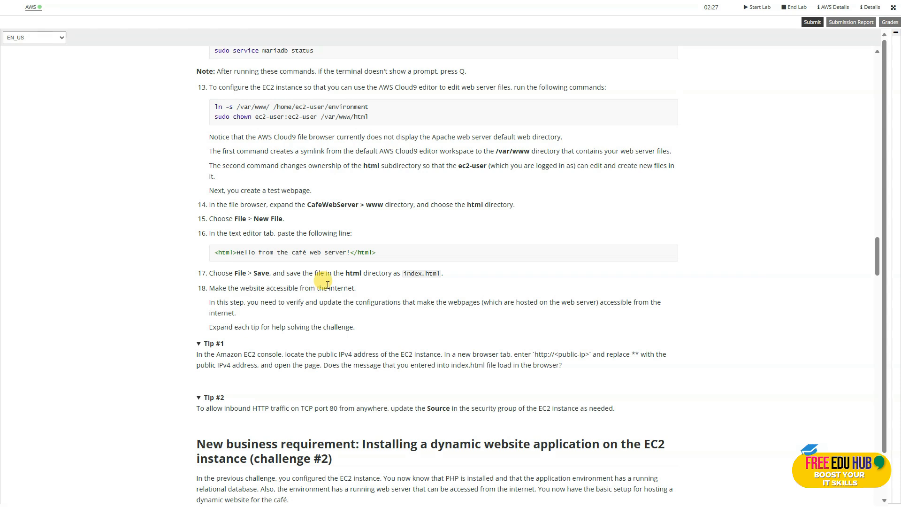
{"action": "left_click_drag", "start_coordinate": [388, 254], "coordinate": [211, 253]}
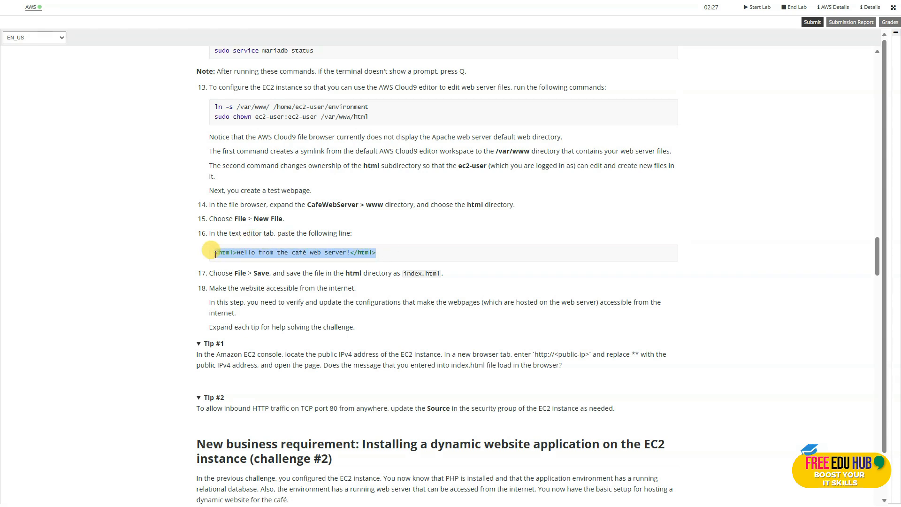
{"action": "right_click", "coordinate": [240, 253]}
{"action": "left_click", "coordinate": [254, 263]}
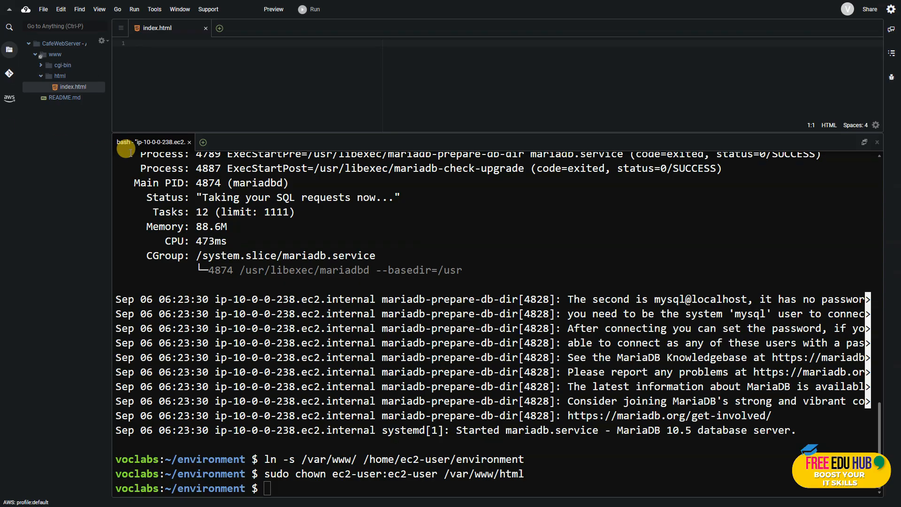
{"action": "left_click", "coordinate": [160, 41]}
{"action": "key", "text": "ctrl+v"}
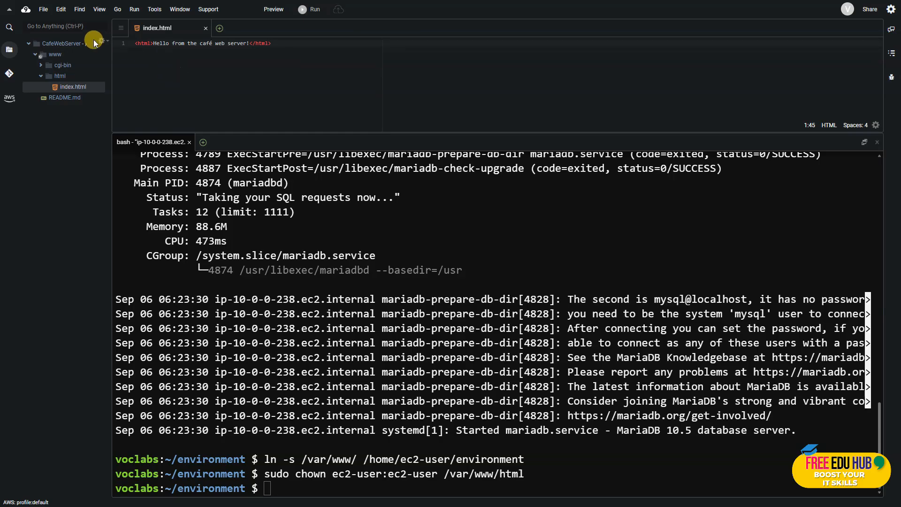
{"action": "left_click", "coordinate": [44, 11]}
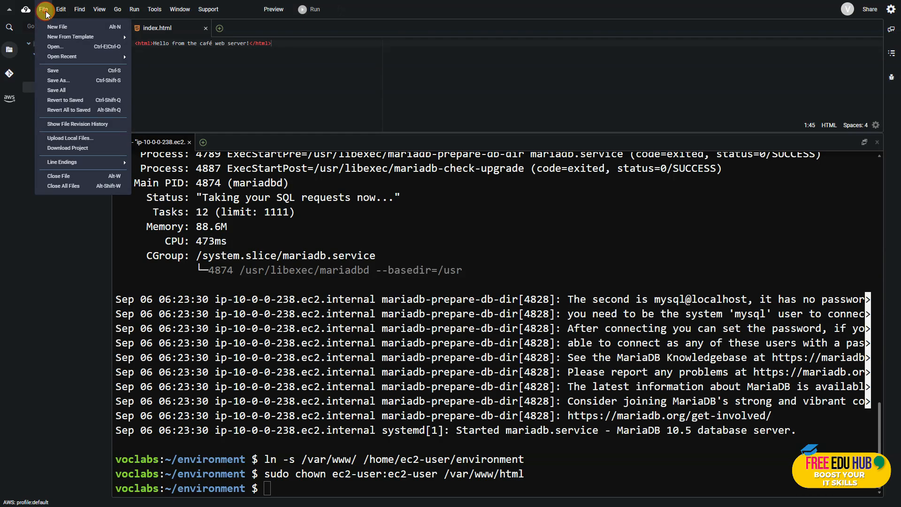
{"action": "left_click", "coordinate": [54, 71]}
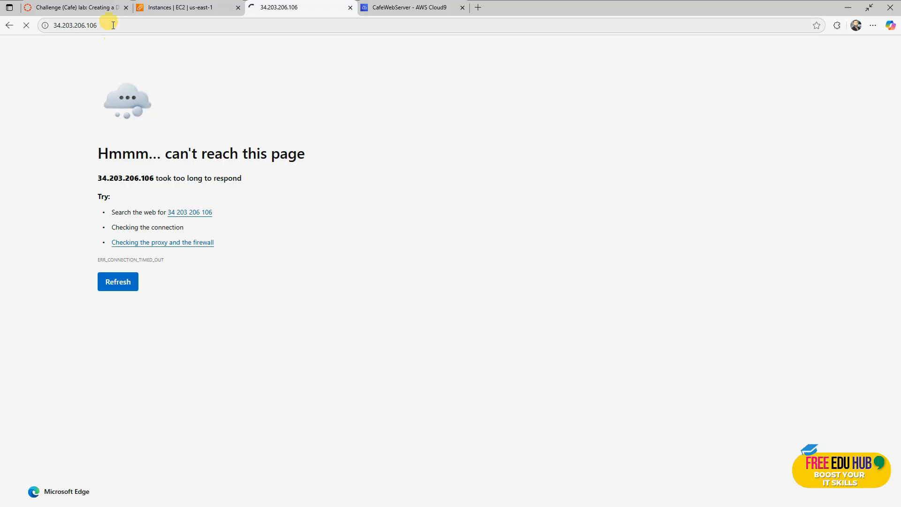
{"action": "left_click", "coordinate": [116, 25]}
{"action": "left_click", "coordinate": [125, 25]}
{"action": "key", "text": "Return"}
{"action": "left_click", "coordinate": [72, 25]}
{"action": "left_click", "coordinate": [72, 26]}
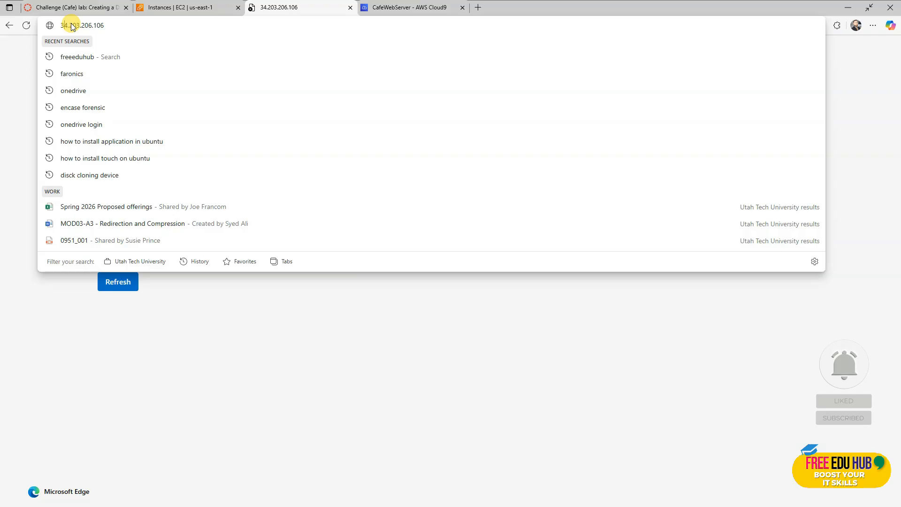
{"action": "type", "text": "http://"}
{"action": "key", "text": "Return"}
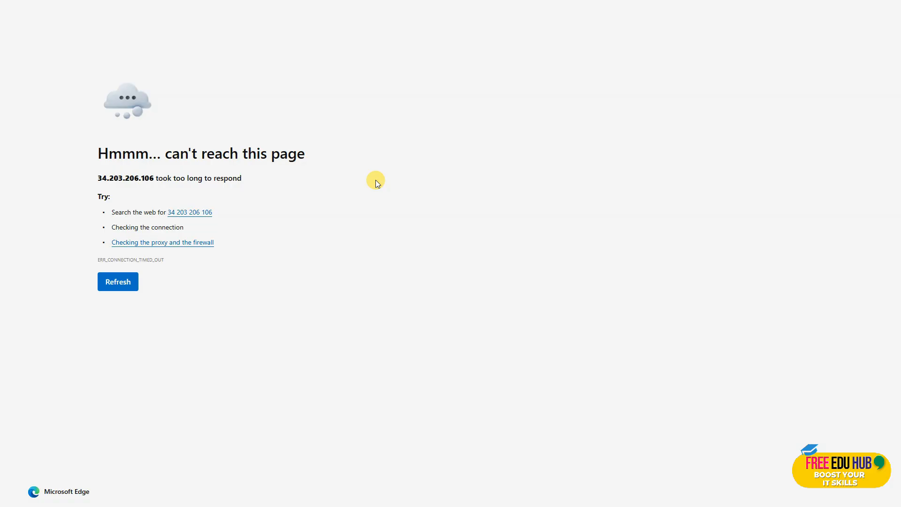
Check the CafeWebServer EC2 instance's inbound security rules and open its attached security group.
{"action": "mouse_move", "coordinate": [257, 4]}
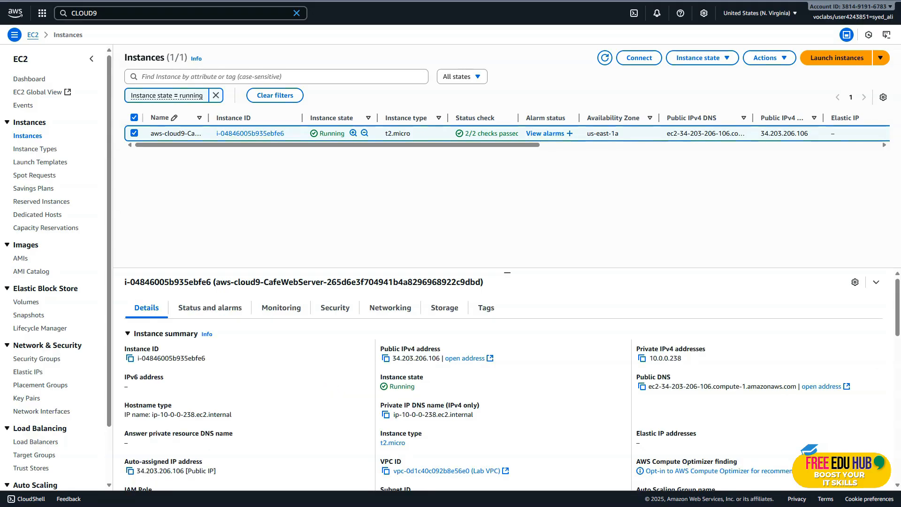
{"action": "left_click", "coordinate": [336, 310]}
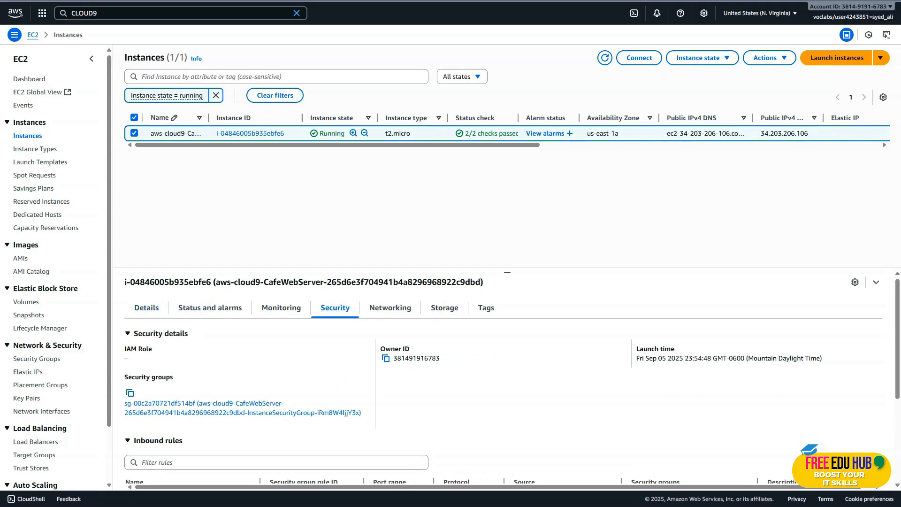
{"action": "scroll", "coordinate": [433, 319], "scroll_direction": "down", "scroll_amount": 3}
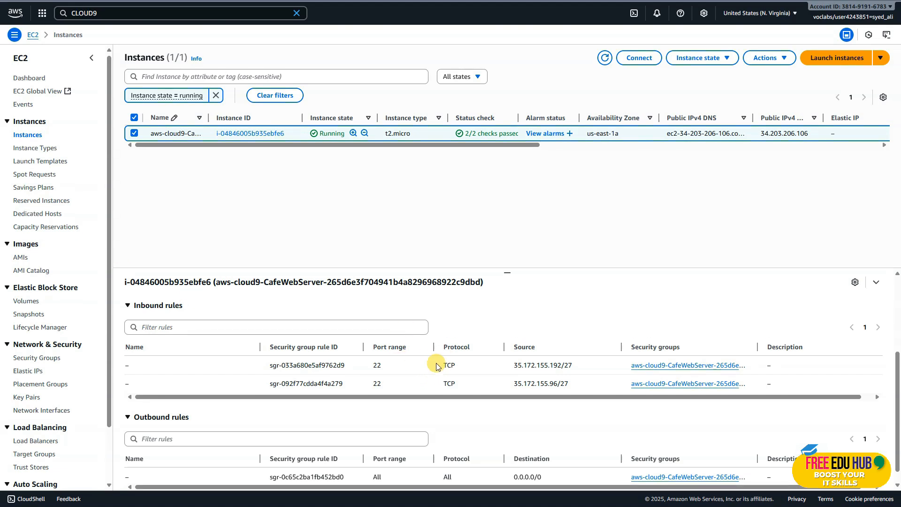
{"action": "scroll", "coordinate": [436, 366], "scroll_direction": "up", "scroll_amount": 3}
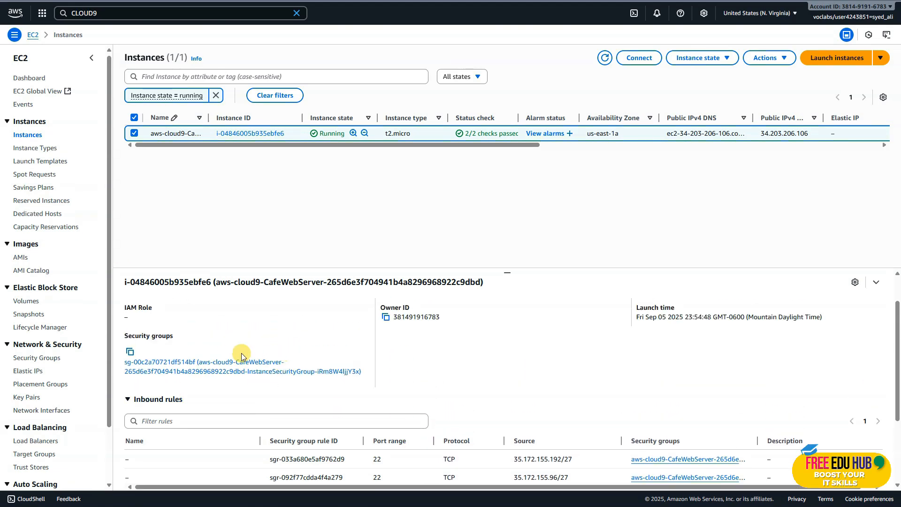
{"action": "left_click", "coordinate": [176, 372]}
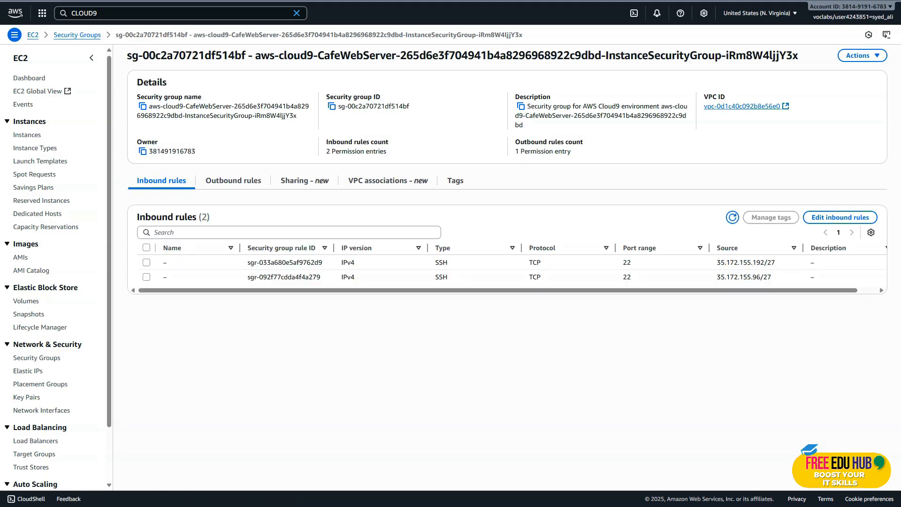
Add an inbound HTTP rule with source Anywhere-IPv4 to the security group and save the rules.
{"action": "left_click", "coordinate": [840, 218]}
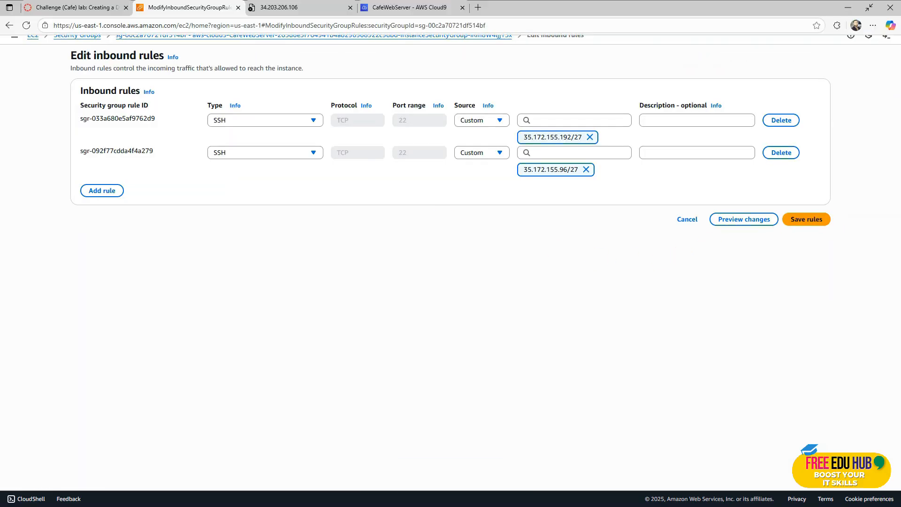
{"action": "left_click", "coordinate": [111, 193]}
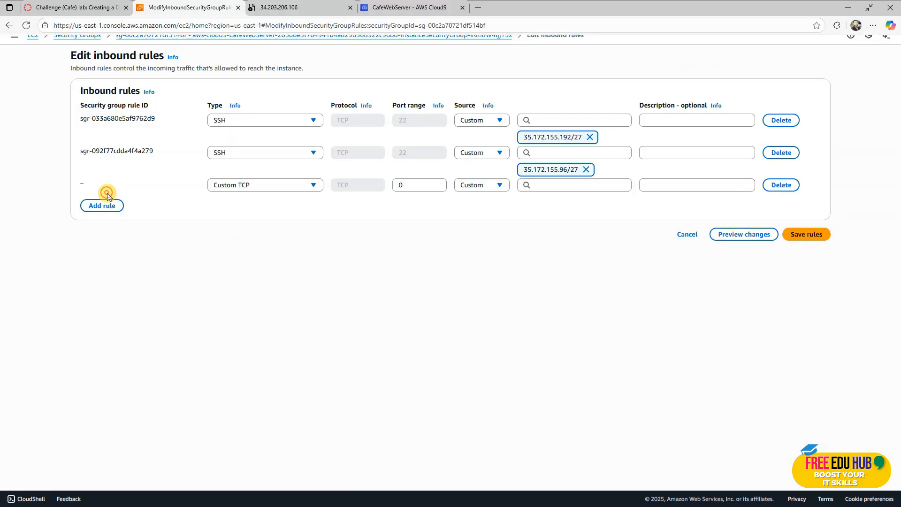
{"action": "left_click", "coordinate": [236, 187]}
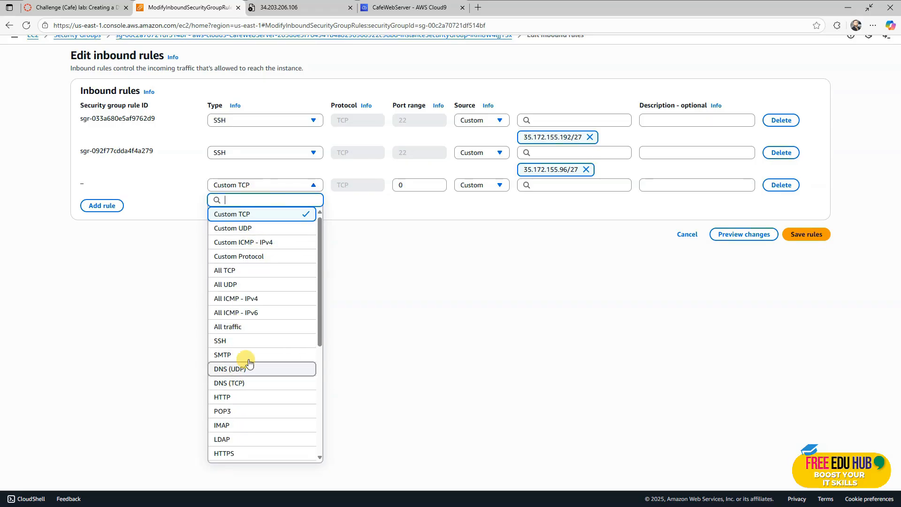
{"action": "left_click", "coordinate": [223, 397]}
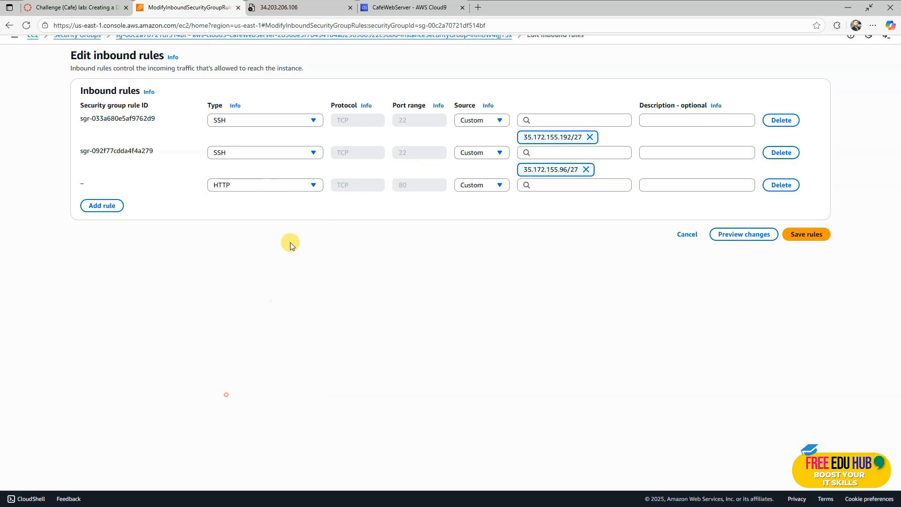
{"action": "left_click", "coordinate": [500, 185]}
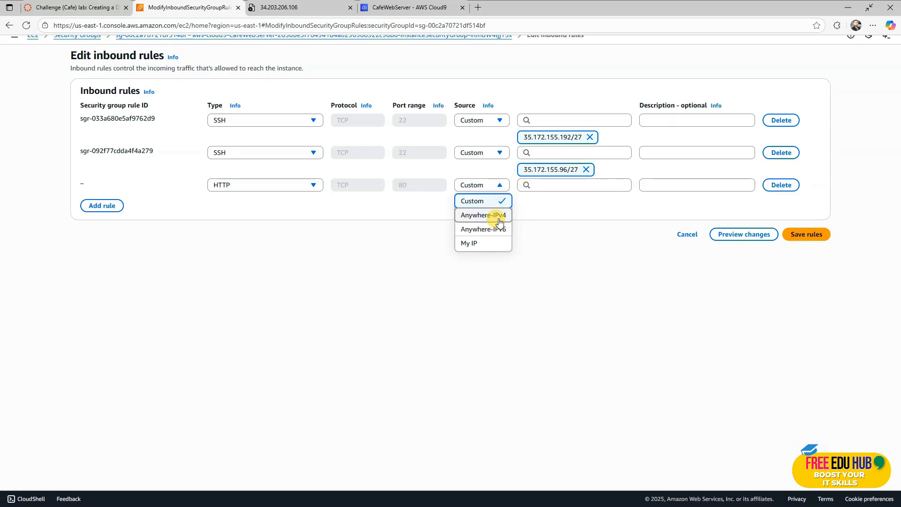
{"action": "left_click", "coordinate": [498, 218]}
{"action": "left_click", "coordinate": [803, 277]}
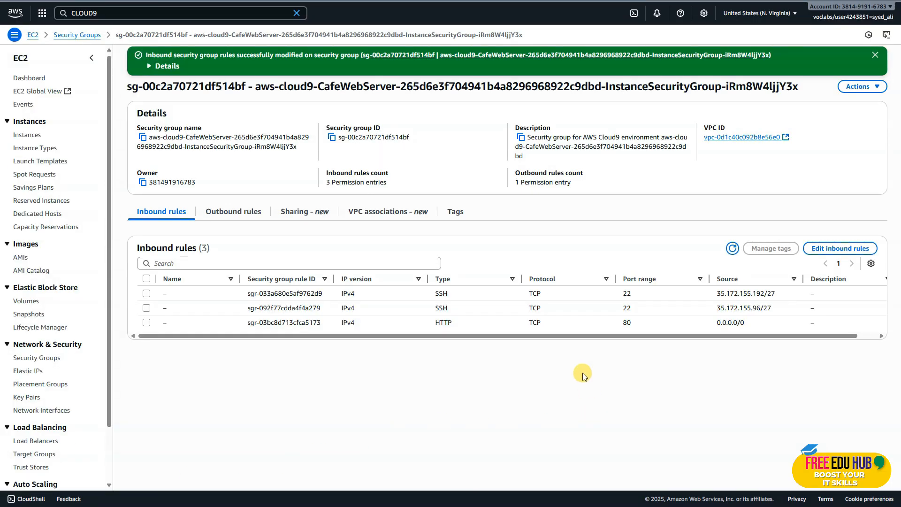
{"action": "double_click", "coordinate": [627, 323]}
{"action": "left_click", "coordinate": [298, 434]}
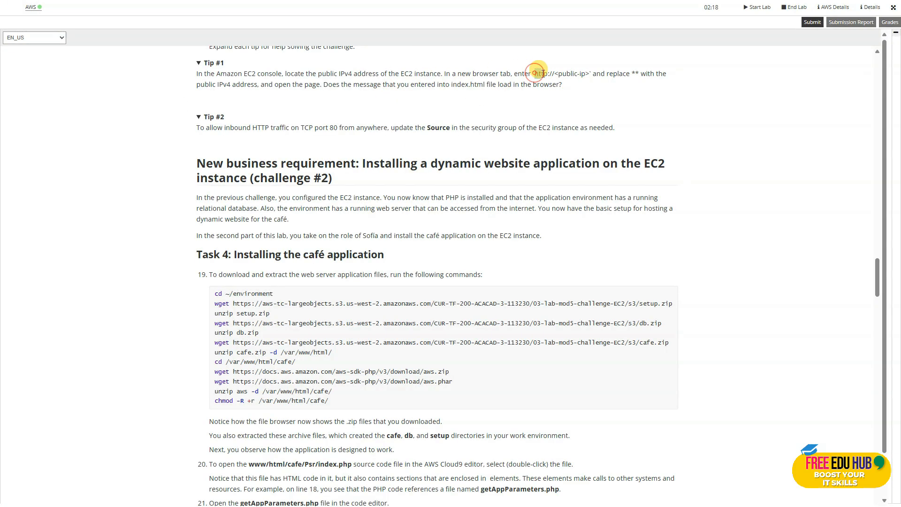
{"action": "left_click_drag", "start_coordinate": [538, 73], "coordinate": [549, 74]}
{"action": "left_click_drag", "start_coordinate": [547, 74], "coordinate": [534, 74]}
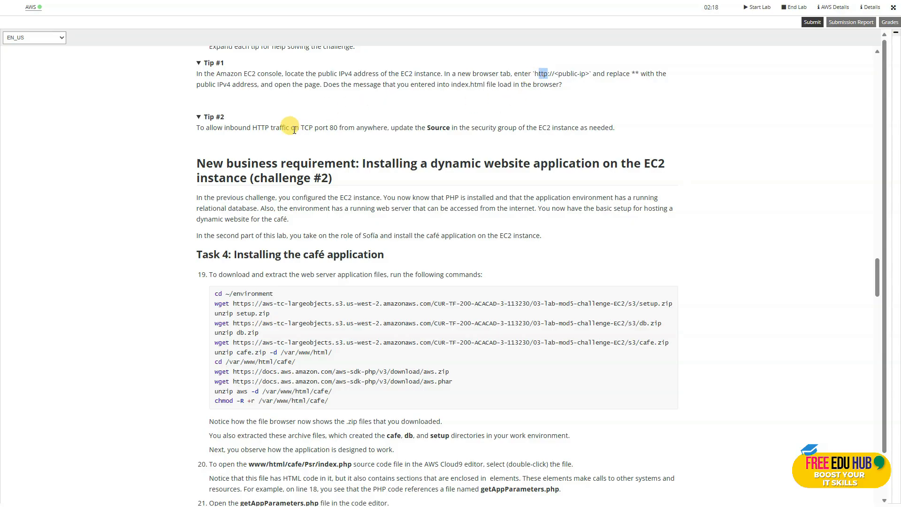
{"action": "left_click_drag", "start_coordinate": [230, 129], "coordinate": [276, 130]}
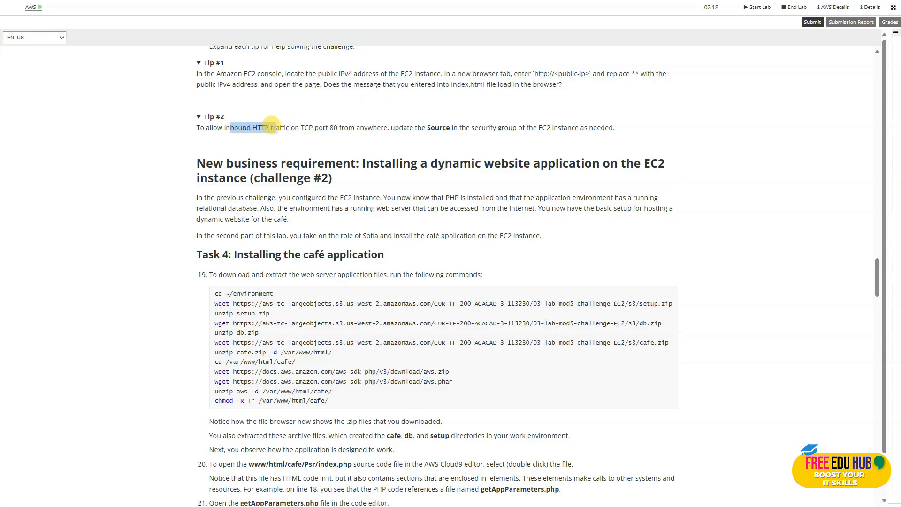
{"action": "left_click_drag", "start_coordinate": [337, 130], "coordinate": [319, 129]}
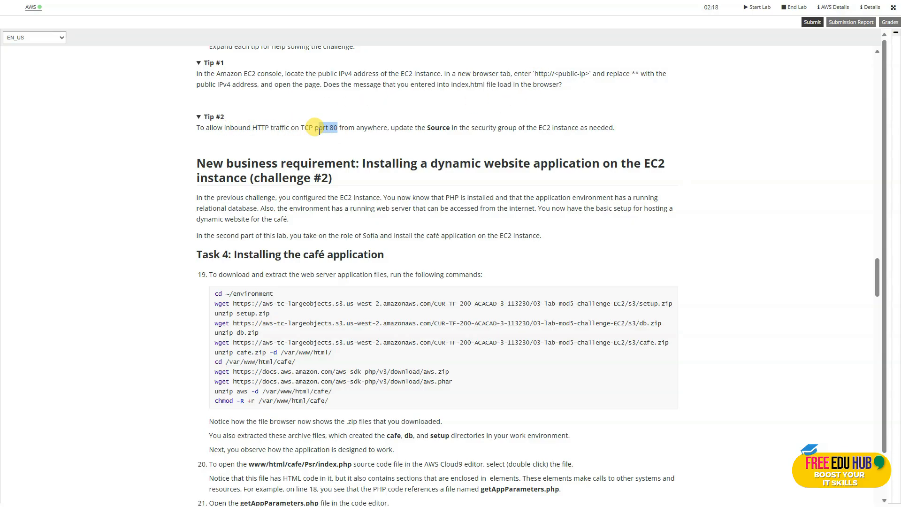
Clear the terminal and run lab step 19's commands to download and extract the café application files, ending with chmod -R +r /var/www/html/cafe/.
{"action": "scroll", "coordinate": [478, 191], "scroll_direction": "down", "scroll_amount": 2}
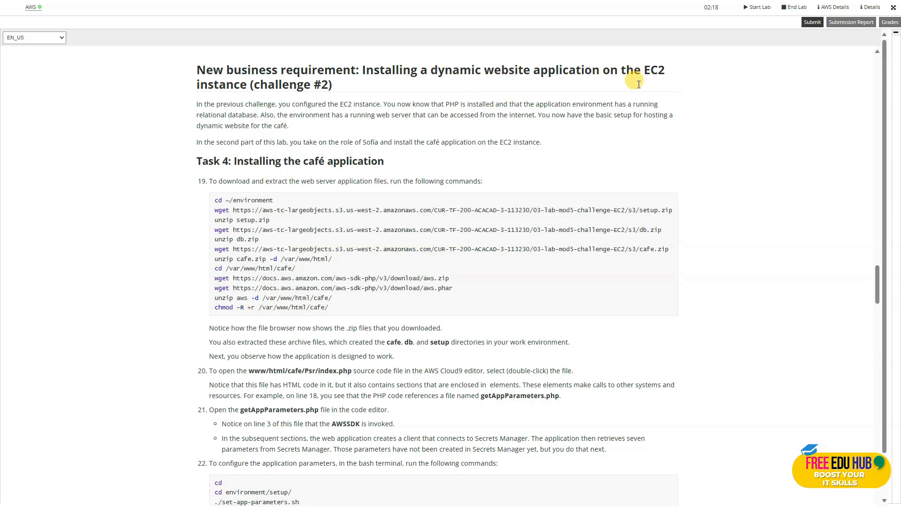
{"action": "scroll", "coordinate": [418, 133], "scroll_direction": "down", "scroll_amount": 1}
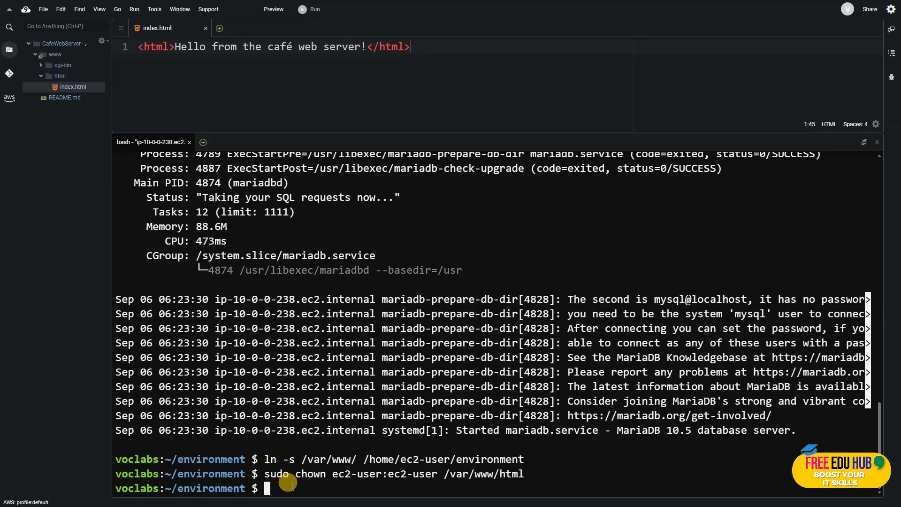
{"action": "type", "text": "cle"}
{"action": "type", "text": "ar"}
{"action": "key", "text": "Return"}
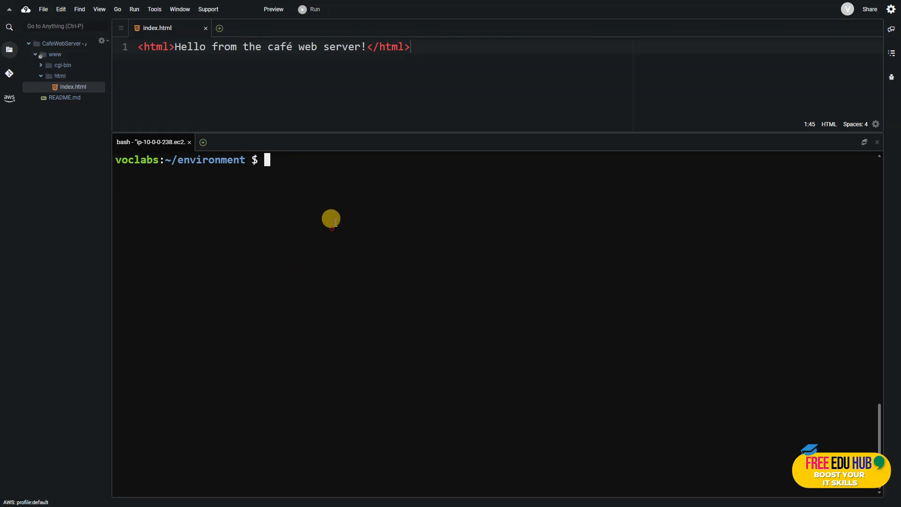
{"action": "key", "text": "ctrl+v"}
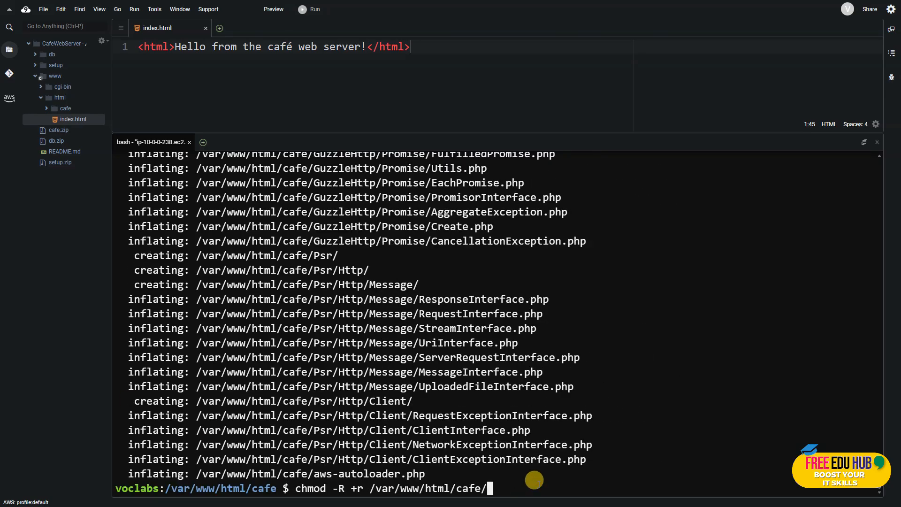
{"action": "key", "text": "Return"}
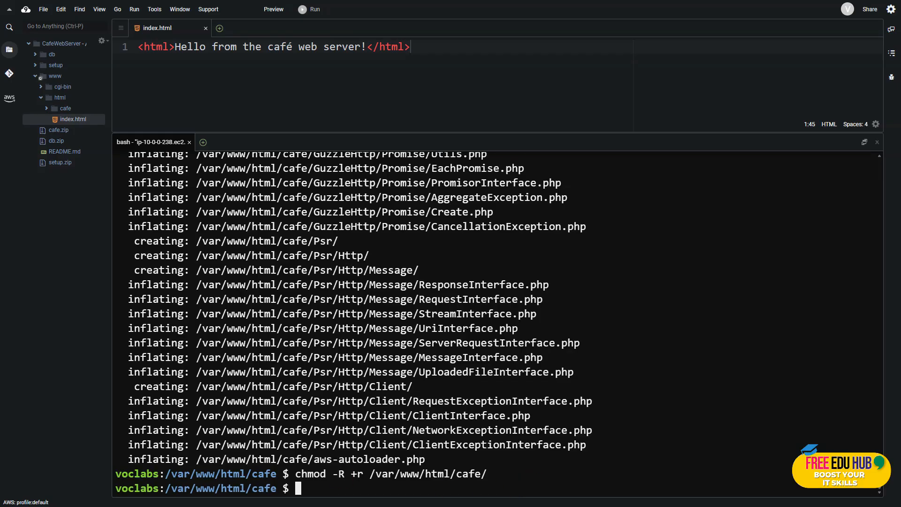
Following lab step 20, expand the cafe folder under www/html and open its index.php in the code editor.
{"action": "key", "text": "alt+Tab"}
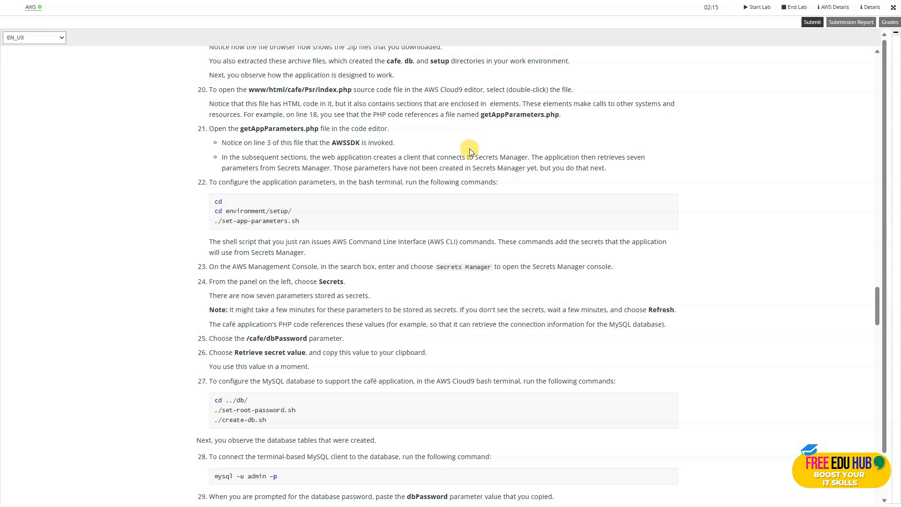
{"action": "left_click_drag", "start_coordinate": [260, 92], "coordinate": [346, 89]}
{"action": "left_click", "coordinate": [346, 89]}
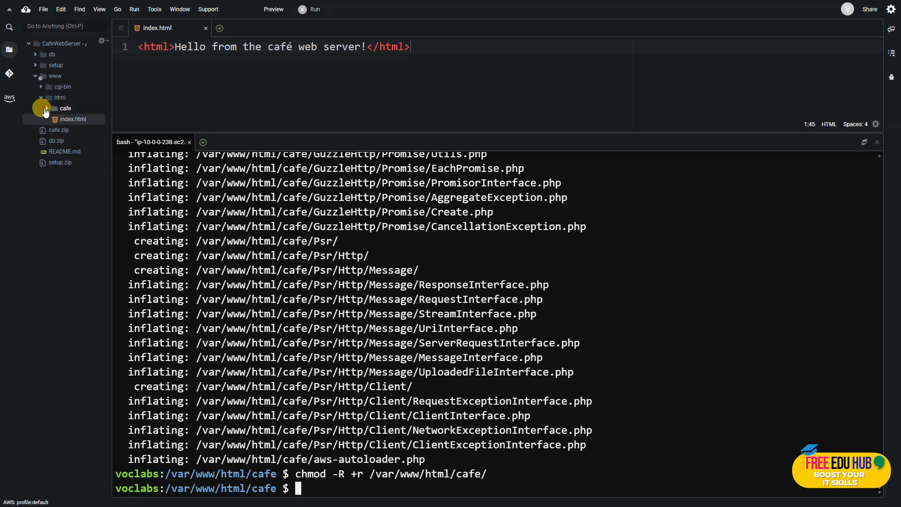
{"action": "left_click", "coordinate": [45, 109]}
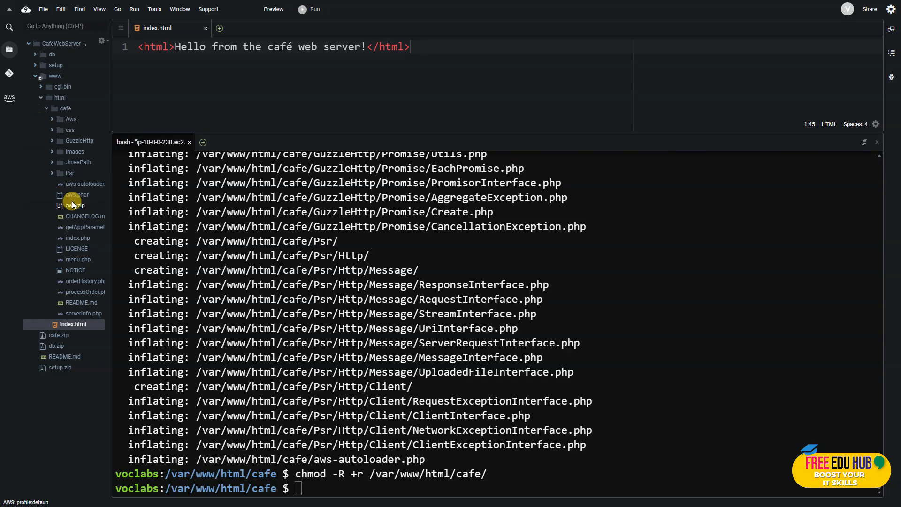
{"action": "left_click", "coordinate": [52, 173]}
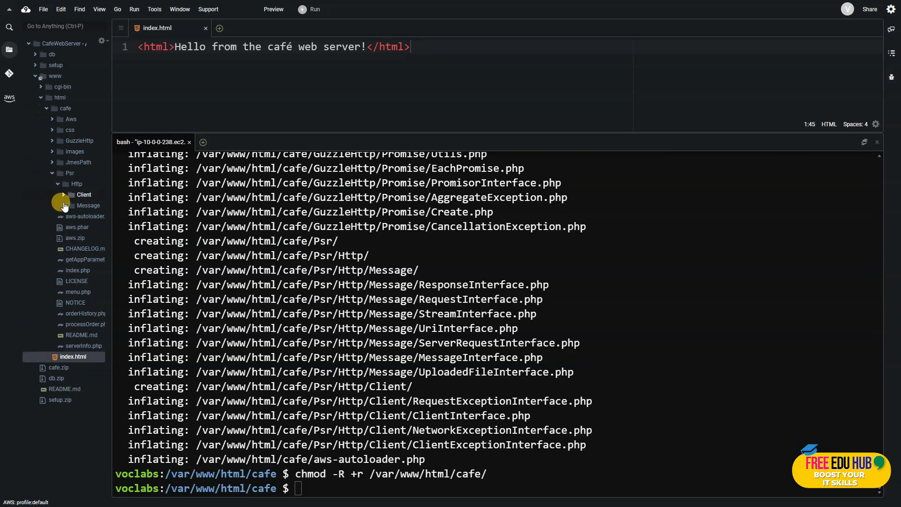
{"action": "left_click", "coordinate": [82, 271]}
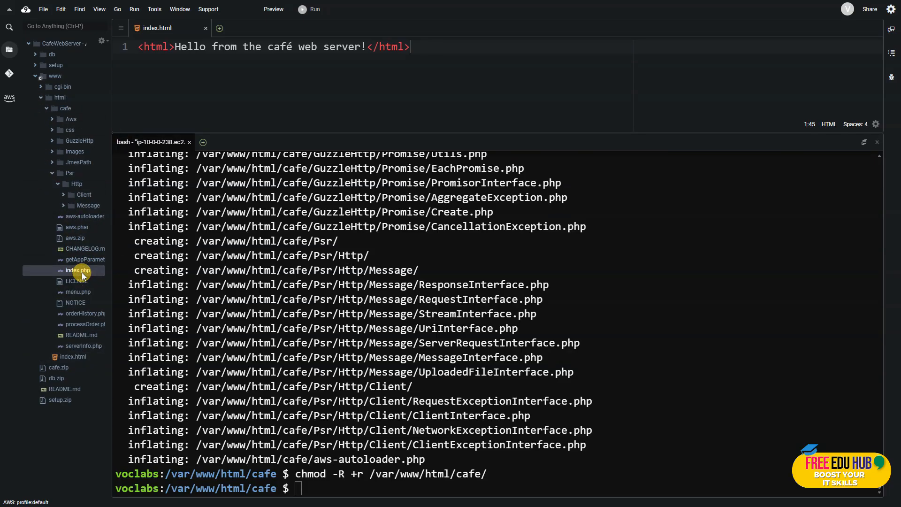
{"action": "double_click", "coordinate": [82, 272]}
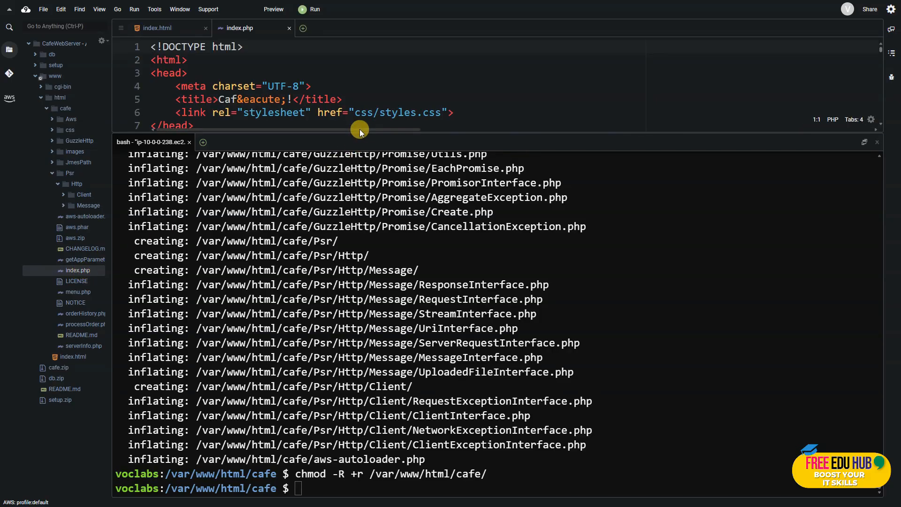
Enlarge the code editor and review index.php, including its includes of getAppParameters.php and serverInfo.php.
{"action": "left_click_drag", "start_coordinate": [357, 134], "coordinate": [390, 466]}
{"action": "scroll", "coordinate": [382, 191], "scroll_direction": "down", "scroll_amount": 3}
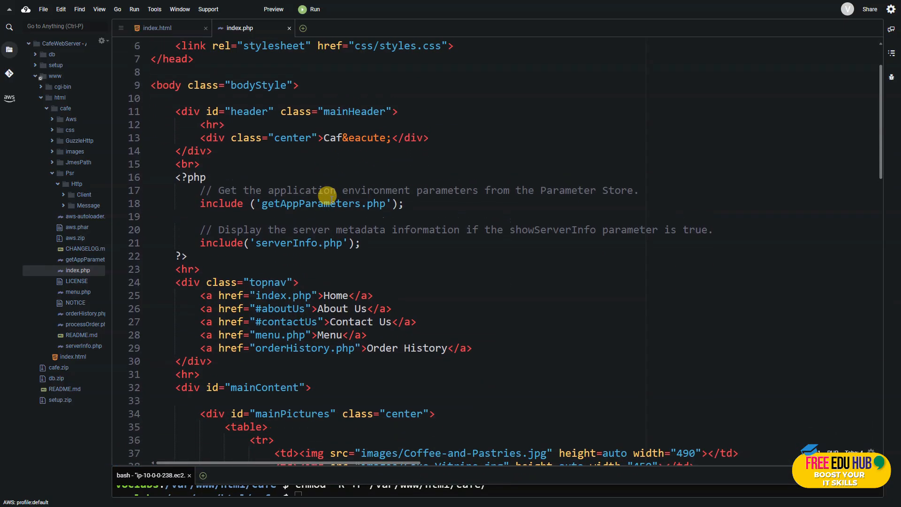
{"action": "scroll", "coordinate": [382, 191], "scroll_direction": "up", "scroll_amount": 3}
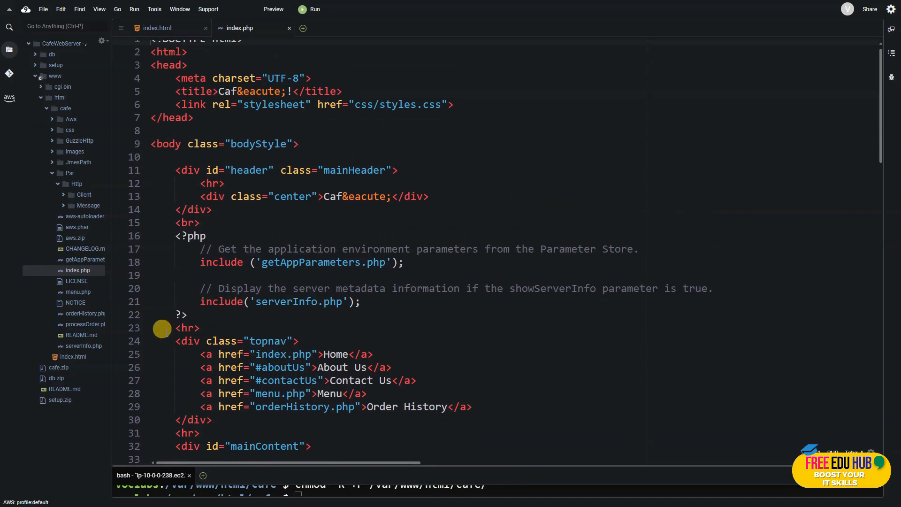
Open getAppParameters.php from the cafe folder and review its metadata requests, Secrets Manager client and database parameter code.
{"action": "double_click", "coordinate": [82, 262]}
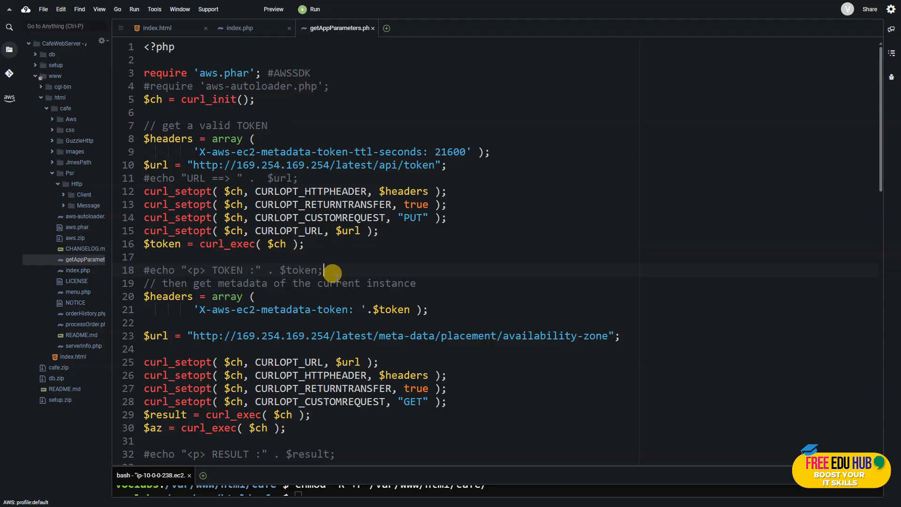
{"action": "scroll", "coordinate": [361, 311], "scroll_direction": "down", "scroll_amount": 2}
{"action": "scroll", "coordinate": [362, 308], "scroll_direction": "up", "scroll_amount": 1}
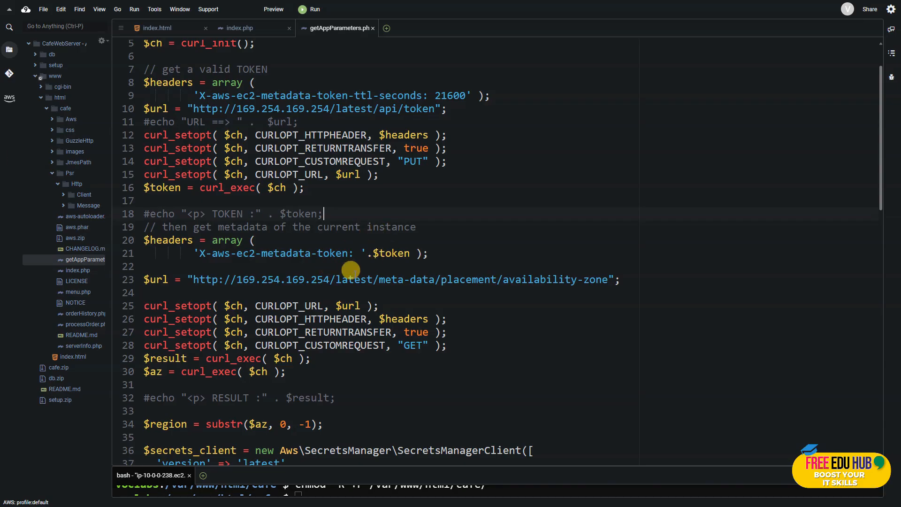
{"action": "scroll", "coordinate": [351, 270], "scroll_direction": "down", "scroll_amount": 6}
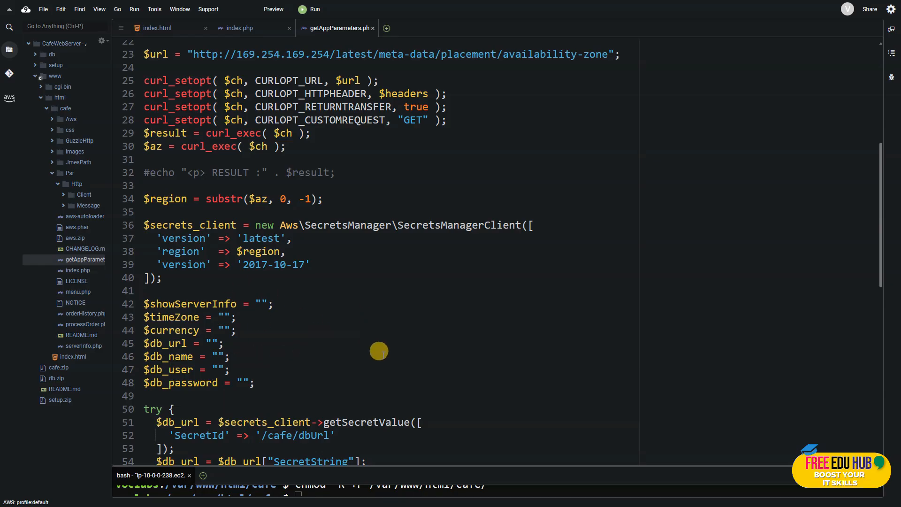
{"action": "scroll", "coordinate": [423, 311], "scroll_direction": "down", "scroll_amount": 1}
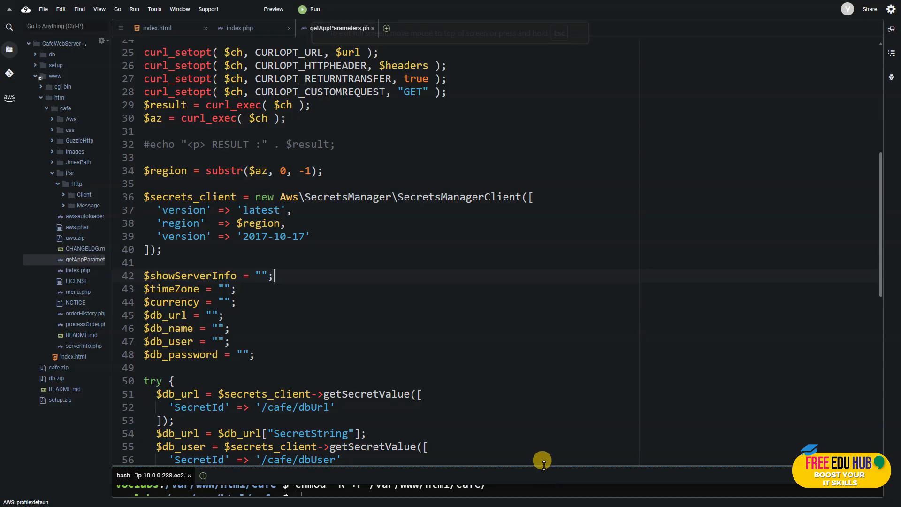
Enlarge the terminal, change to environment/setup/ from the home directory and run ./set-app-parameters.sh.
{"action": "left_click_drag", "start_coordinate": [543, 465], "coordinate": [578, 51]}
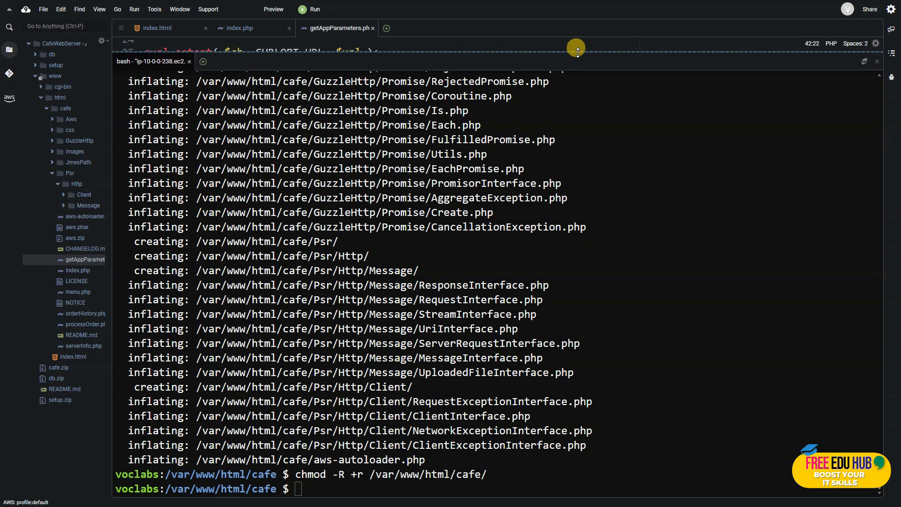
{"action": "left_click", "coordinate": [353, 488]}
{"action": "type", "text": "cd cd environment/setup/ ./set-app-parameters.sh"}
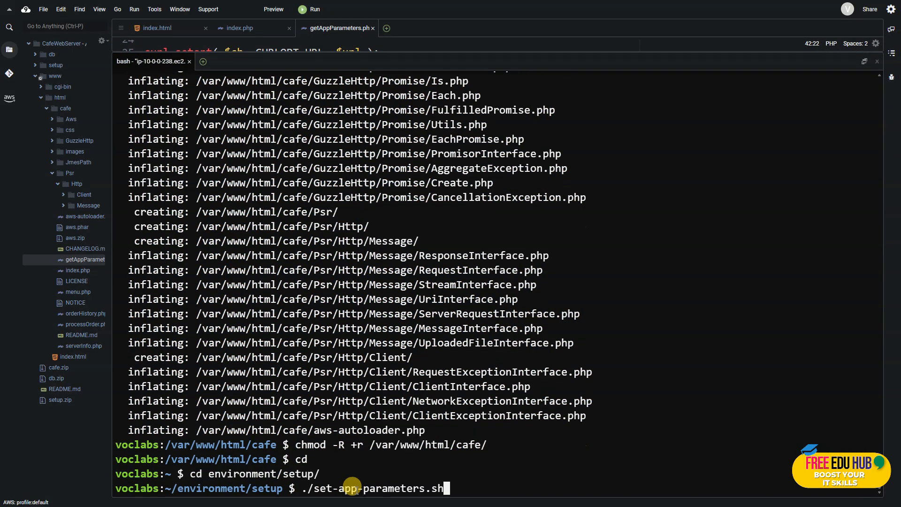
{"action": "key", "text": "Return"}
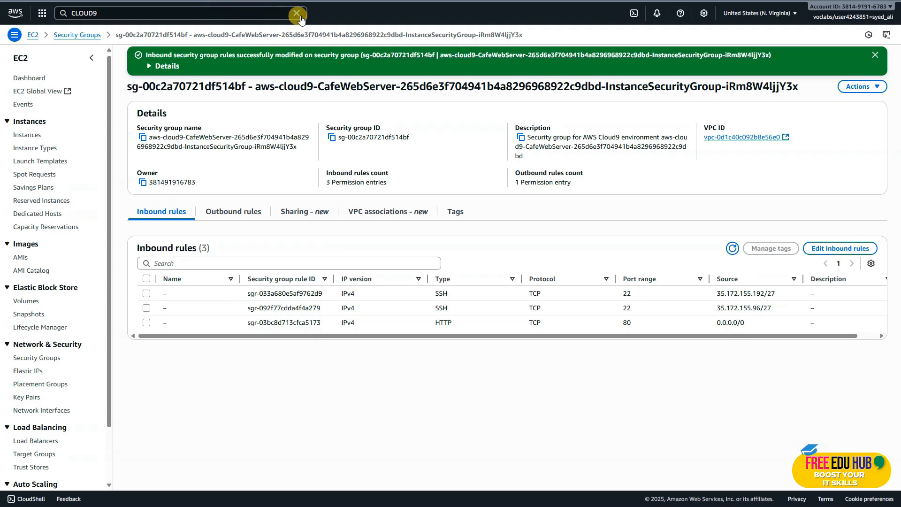
In the AWS console, search for secrets, open Secrets Manager and retrieve the secret value of /cafe/dbPassword.
{"action": "left_click", "coordinate": [107, 12]}
{"action": "type", "text": "s"}
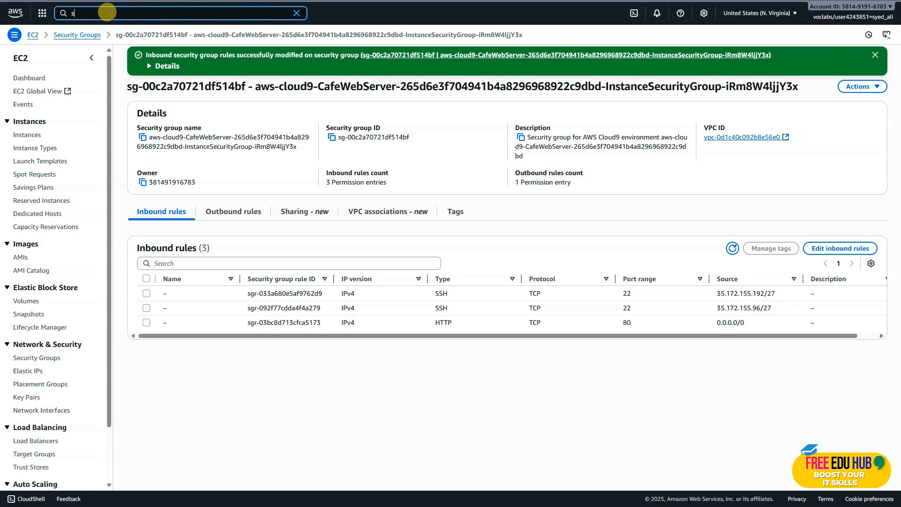
{"action": "type", "text": "ecrets"}
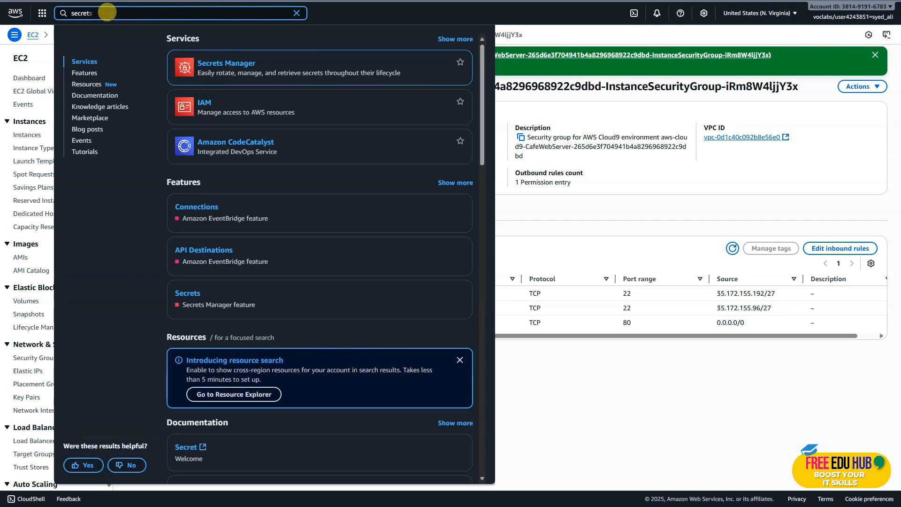
{"action": "left_click", "coordinate": [216, 63]}
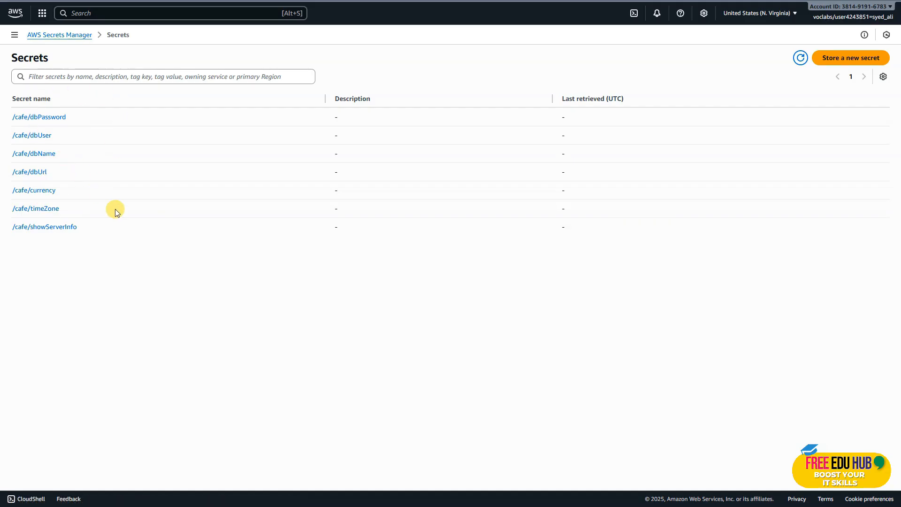
{"action": "left_click", "coordinate": [51, 120]}
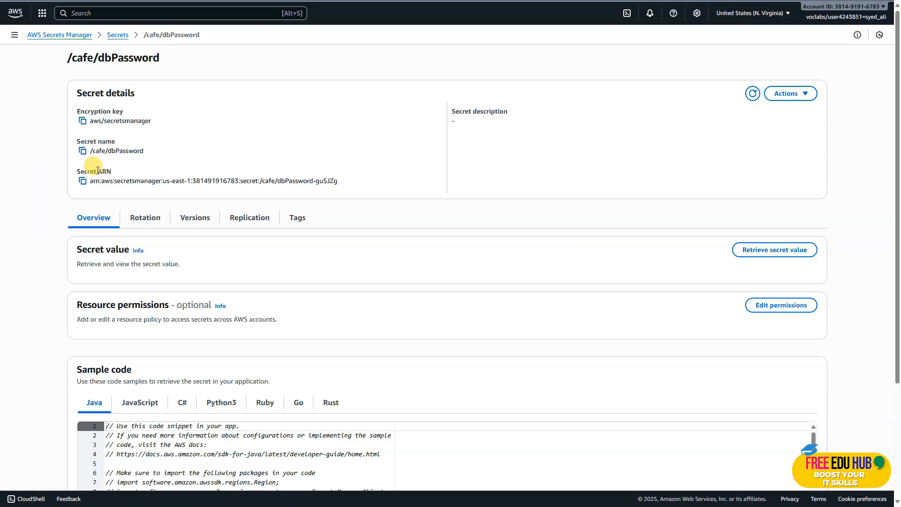
{"action": "left_click", "coordinate": [791, 256]}
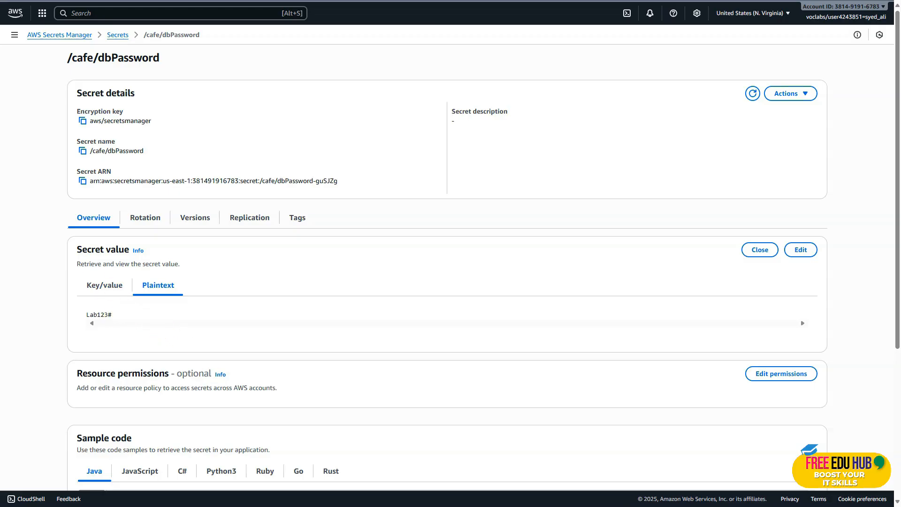
Run lab step 27's commands in the Cloud9 terminal: cd ../db/, ./set-root-password.sh and ./create-db.sh.
{"action": "key", "text": "ctrl+shift+Tab"}
{"action": "scroll", "coordinate": [478, 183], "scroll_direction": "down", "scroll_amount": 1}
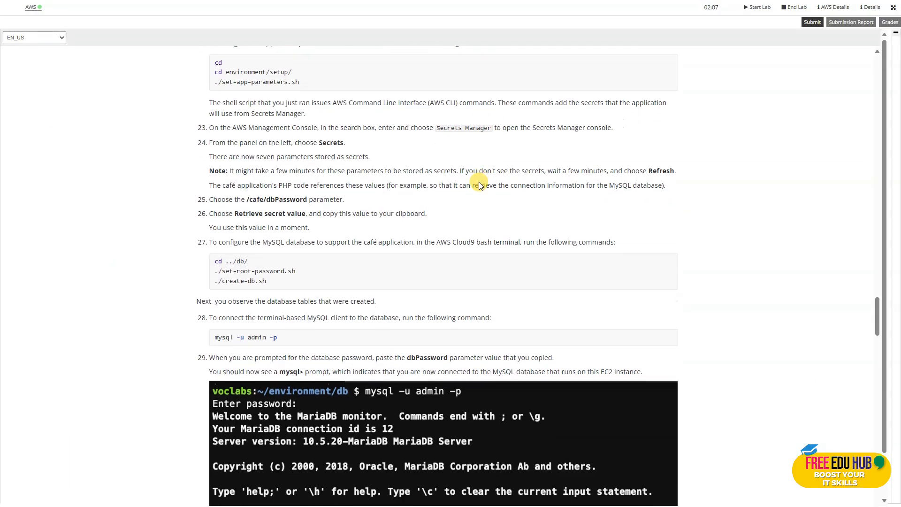
{"action": "scroll", "coordinate": [333, 151], "scroll_direction": "down", "scroll_amount": 2}
{"action": "scroll", "coordinate": [338, 156], "scroll_direction": "down", "scroll_amount": 1}
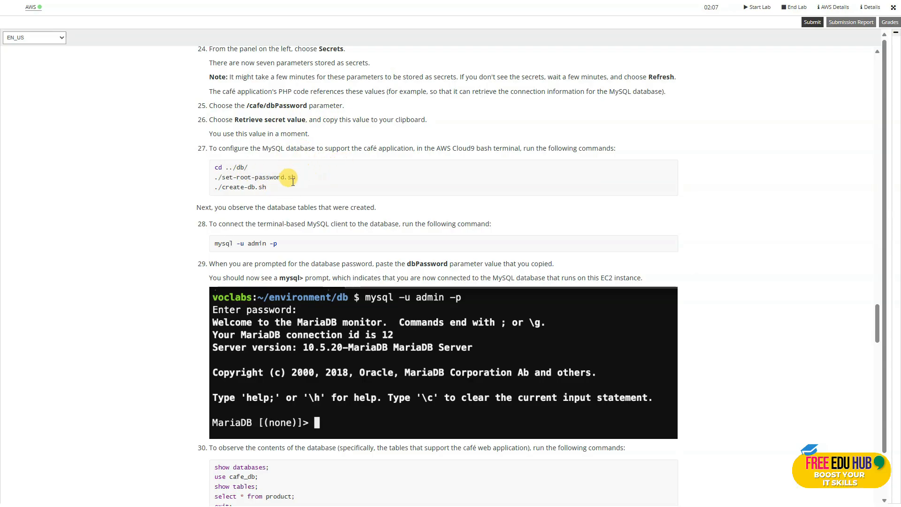
{"action": "left_click_drag", "start_coordinate": [277, 188], "coordinate": [216, 168]}
{"action": "key", "text": "ctrl+c"}
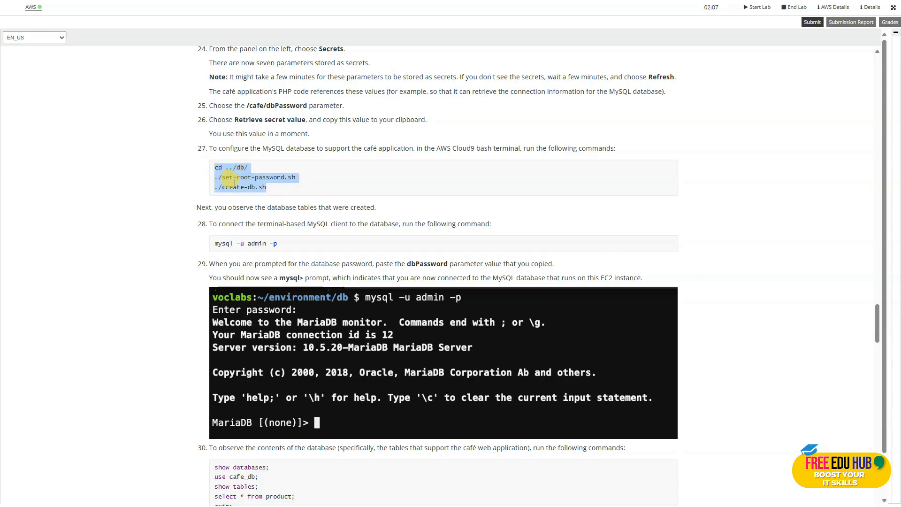
{"action": "left_click", "coordinate": [358, 506]}
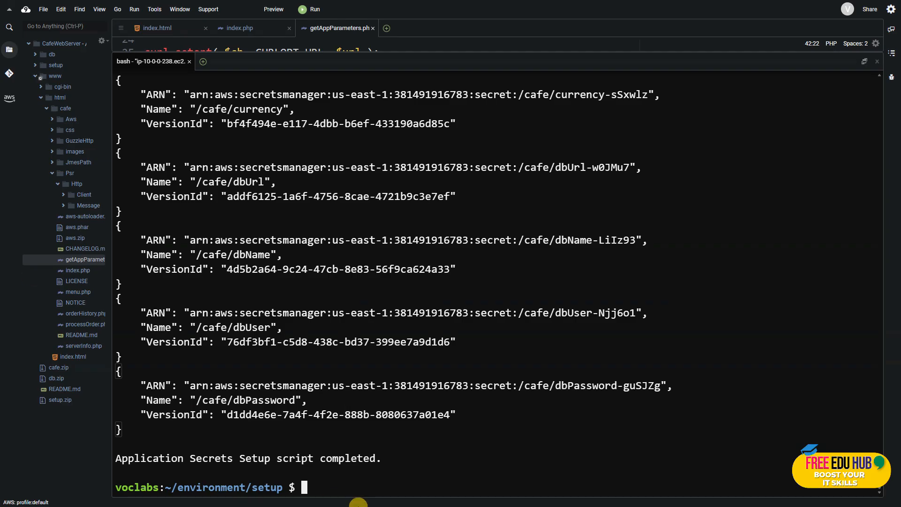
{"action": "left_click", "coordinate": [329, 488]}
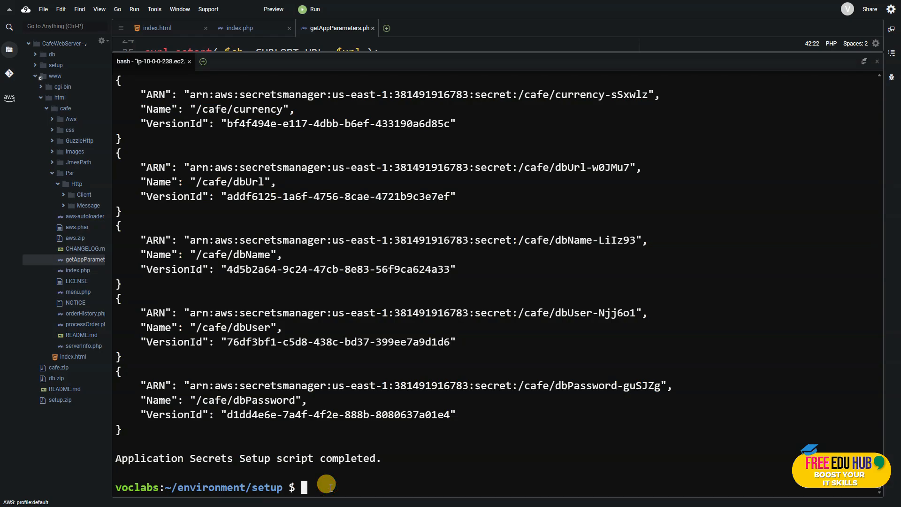
{"action": "key", "text": "ctrl+v"}
{"action": "key", "text": "Return"}
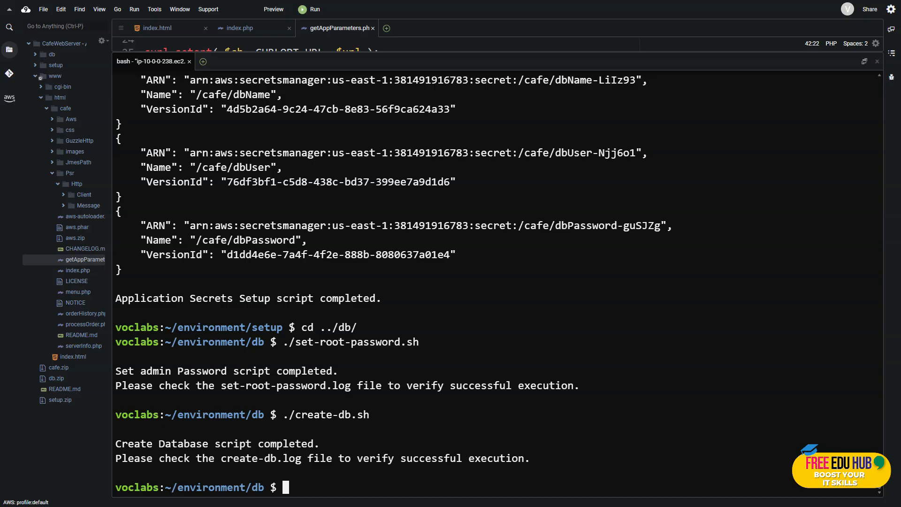
Start the database service with sudo service mariadb start and check it with sudo service mariadb status.
{"action": "type", "text": "sudo service mariadb start"}
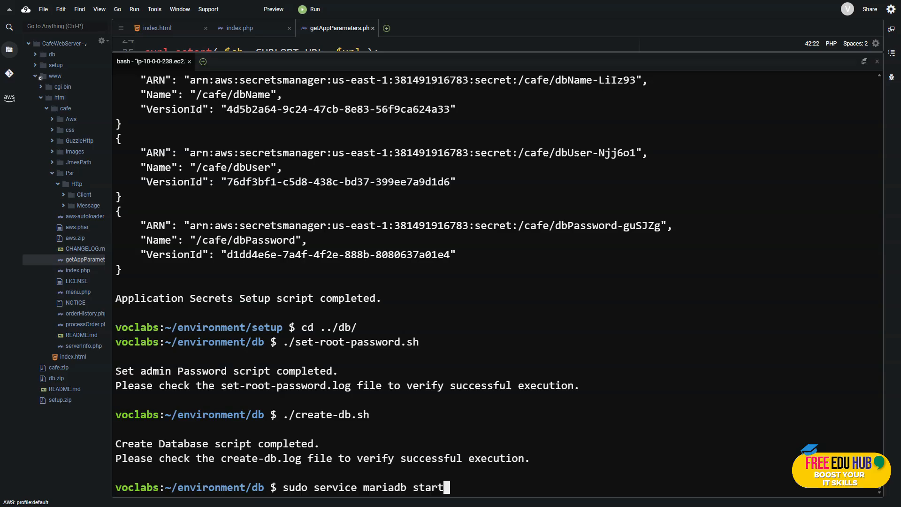
{"action": "key", "text": "Return"}
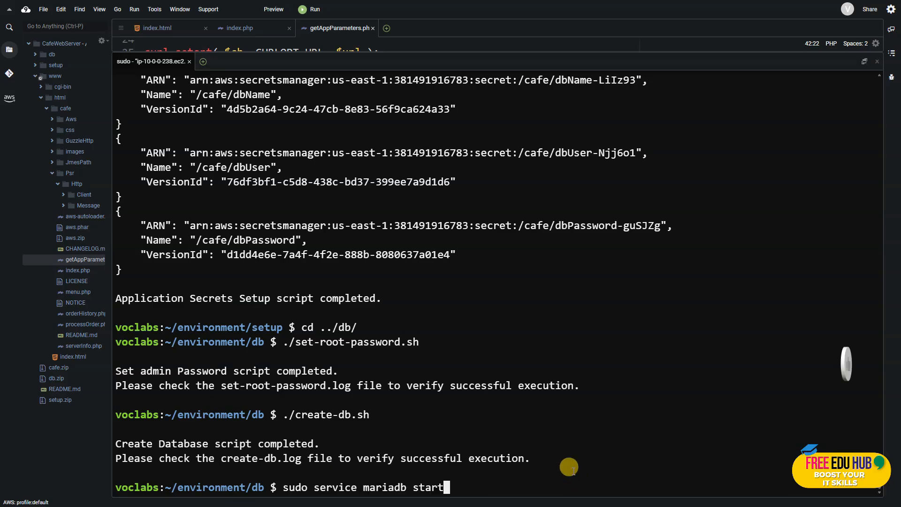
{"action": "type", "text": "sudo service mariadb status"}
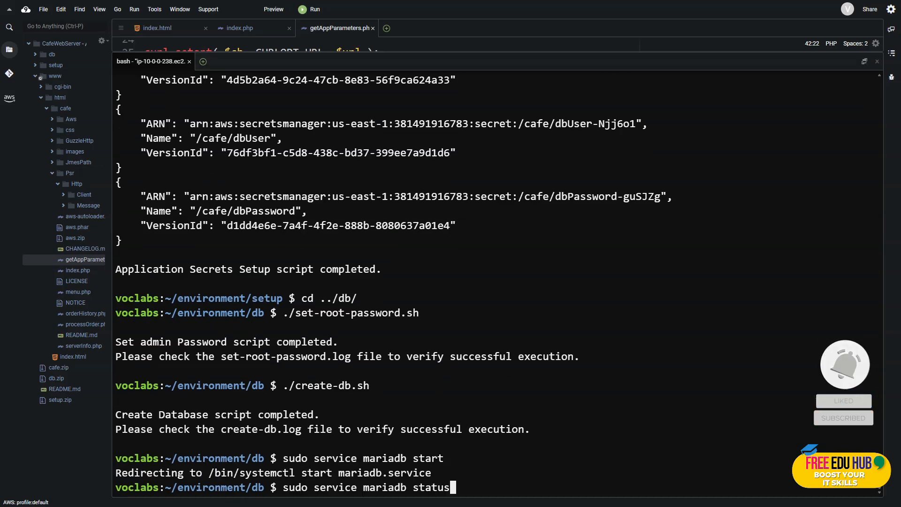
{"action": "key", "text": "Return"}
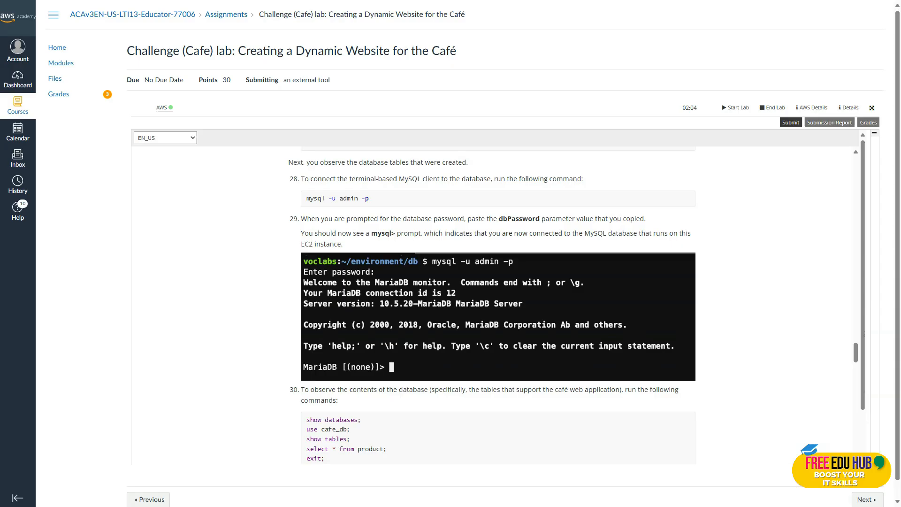
Copy lab step 28's command mysql -u admin -p and run it in the Cloud9 terminal.
{"action": "left_click_drag", "start_coordinate": [370, 198], "coordinate": [306, 202]}
{"action": "key", "text": "ctrl+c"}
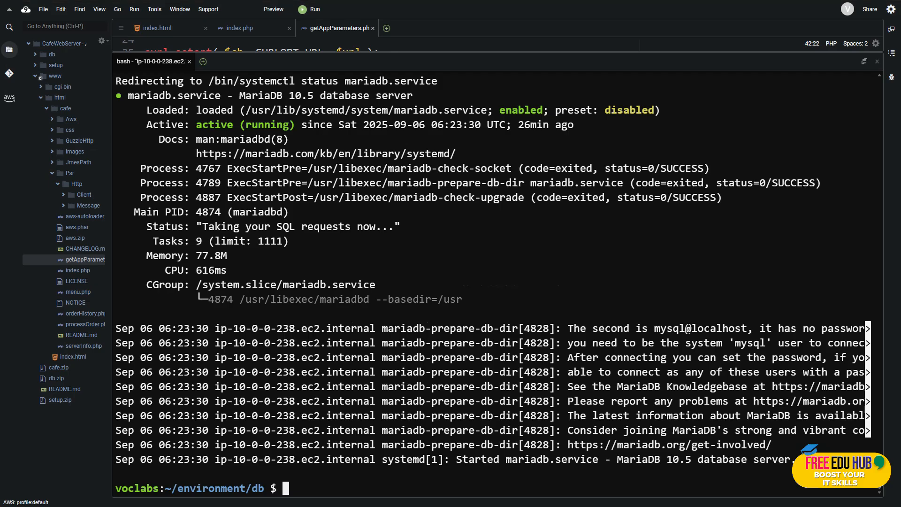
{"action": "left_click", "coordinate": [300, 483]}
{"action": "key", "text": "ctrl+v"}
{"action": "key", "text": "Return"}
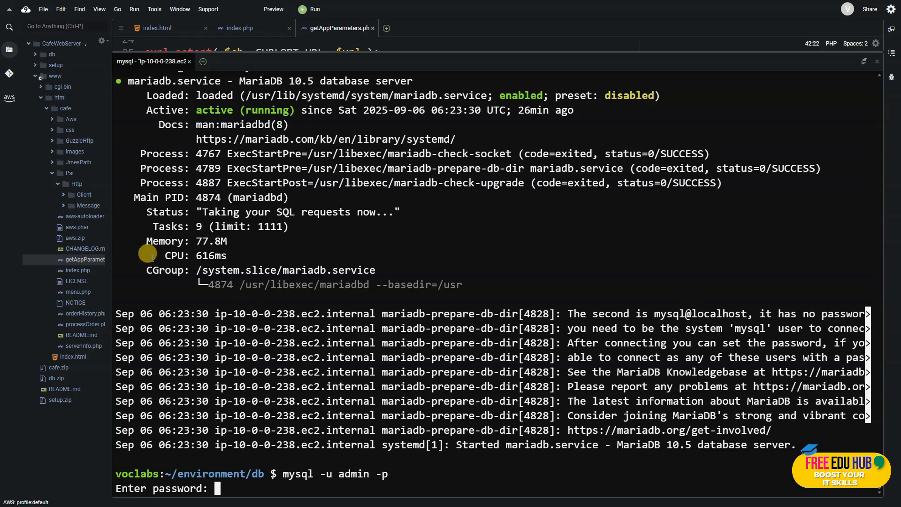
Copy the /cafe/dbPassword secret value from Secrets Manager and supply it at the terminal's MySQL password prompt.
{"action": "key", "text": "ctrl+Tab"}
{"action": "left_click_drag", "start_coordinate": [116, 312], "coordinate": [86, 311]}
{"action": "right_click", "coordinate": [94, 318]}
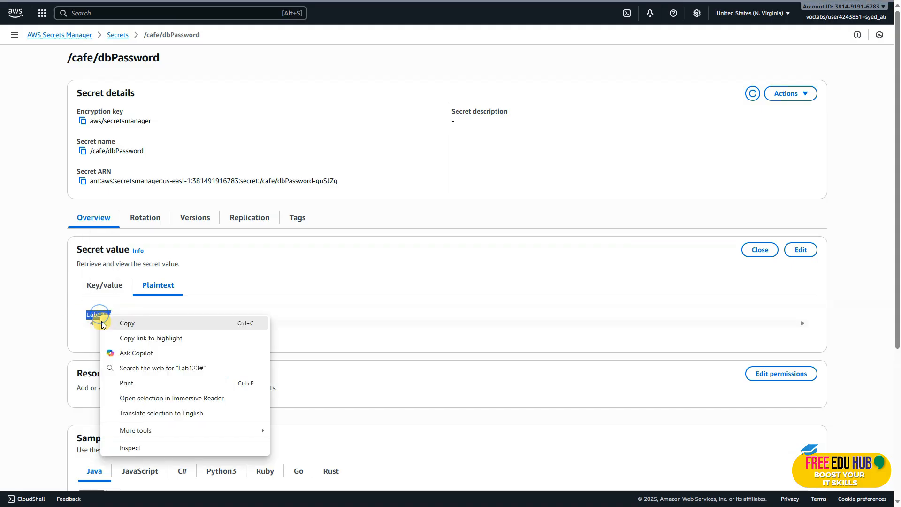
{"action": "left_click", "coordinate": [126, 321]}
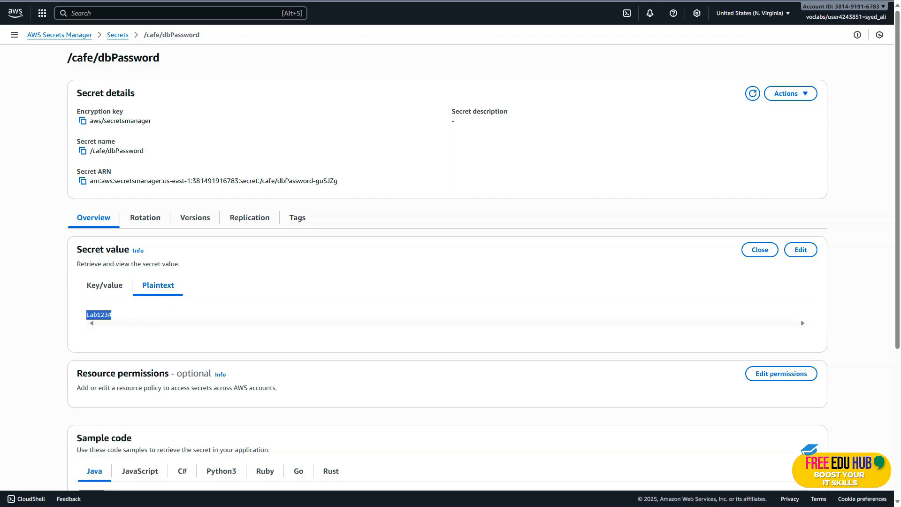
{"action": "key", "text": "ctrl+shift+Tab"}
Run lab step 30's SQL commands in the MariaDB client to list databases, cafe_db's tables and all product rows, ending with exit;.
{"action": "key", "text": "ctrl+shift+Tab"}
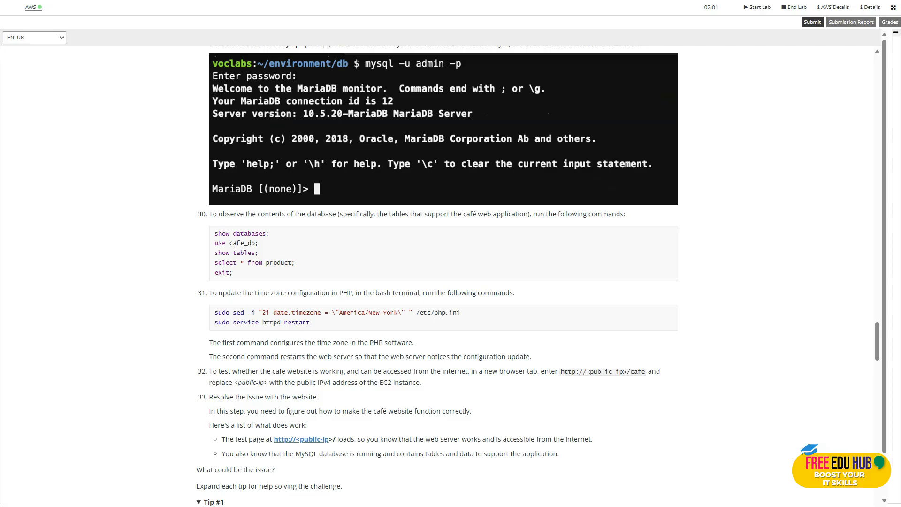
{"action": "left_click_drag", "start_coordinate": [239, 276], "coordinate": [215, 233]}
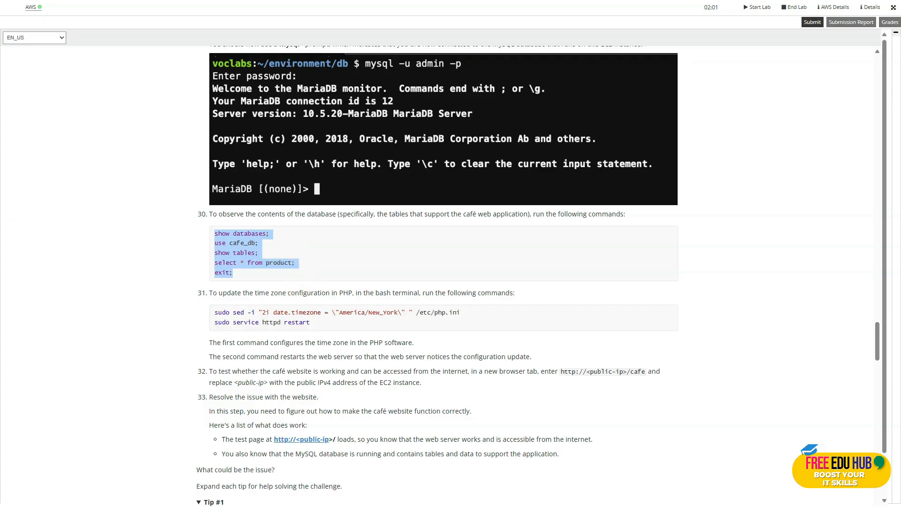
{"action": "key", "text": "alt+Tab"}
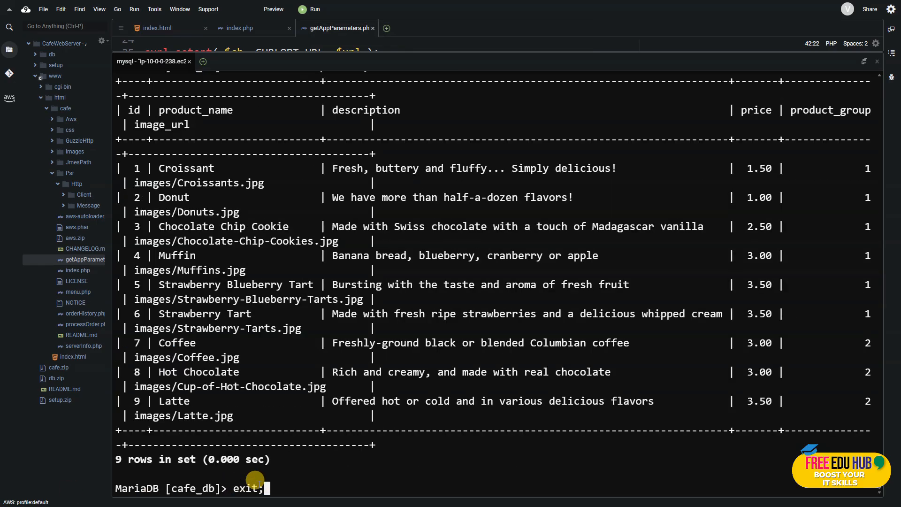
{"action": "type", "text": ";"}
{"action": "key", "text": "Return"}
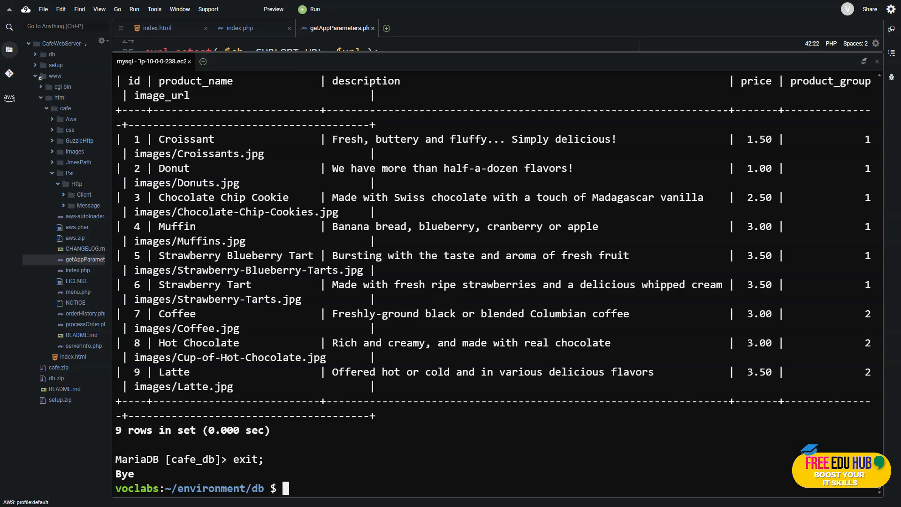
Run lab step 31's commands in the Cloud9 terminal to set PHP's time zone to America/New_York and restart httpd.
{"action": "key", "text": "alt+Tab"}
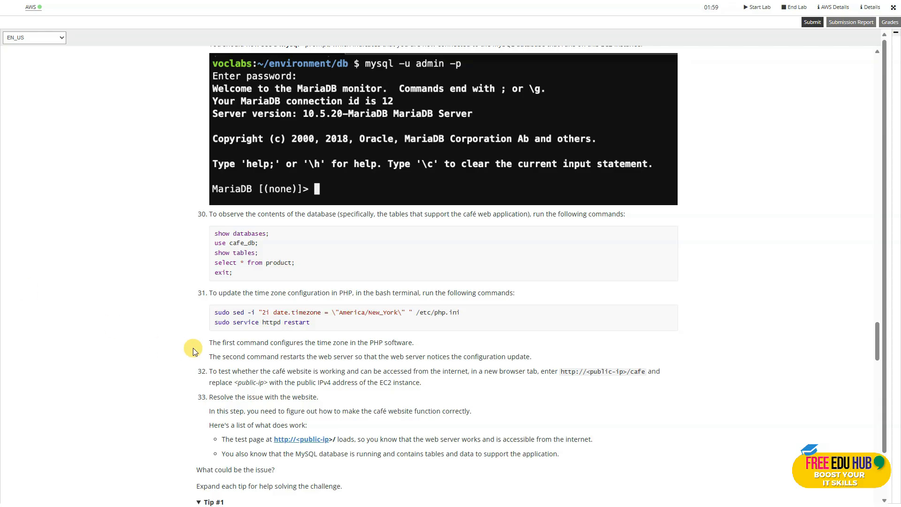
{"action": "scroll", "coordinate": [190, 347], "scroll_direction": "down", "scroll_amount": 2}
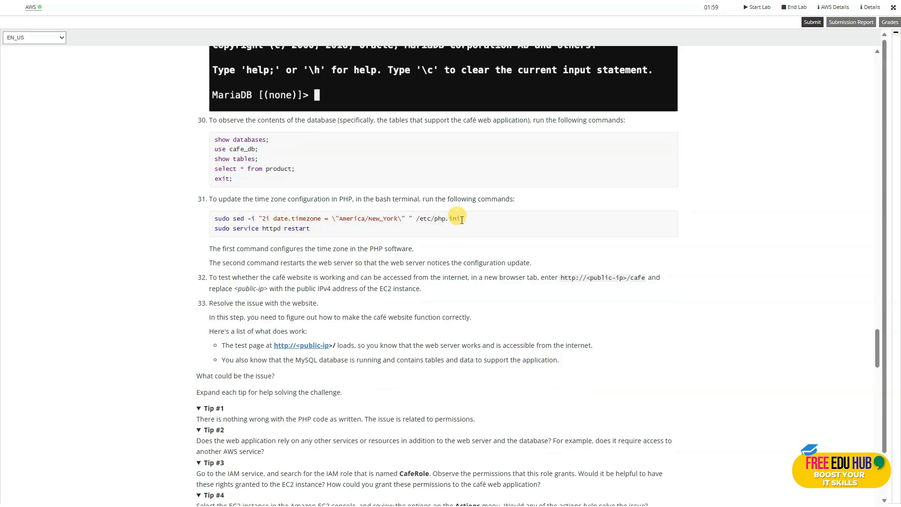
{"action": "left_click_drag", "start_coordinate": [326, 230], "coordinate": [195, 219]}
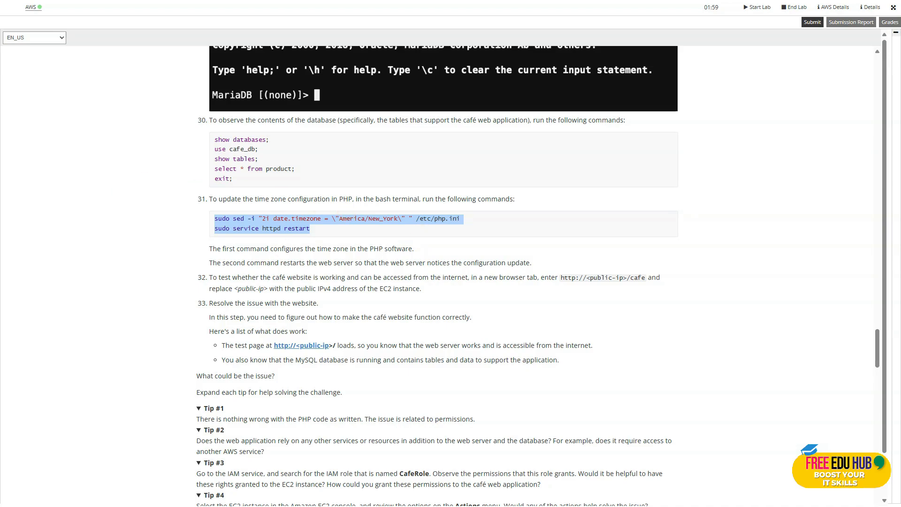
{"action": "key", "text": "alt+Tab"}
{"action": "key", "text": "ctrl+v"}
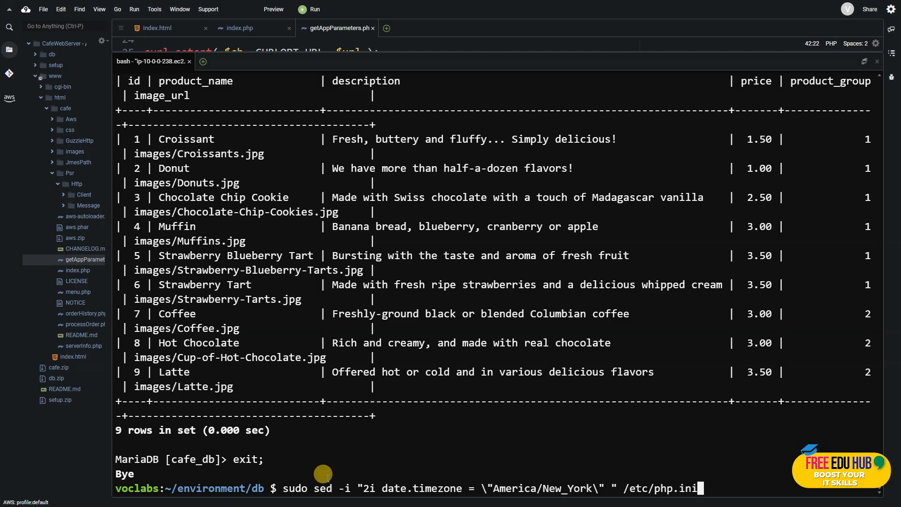
{"action": "key", "text": "Return"}
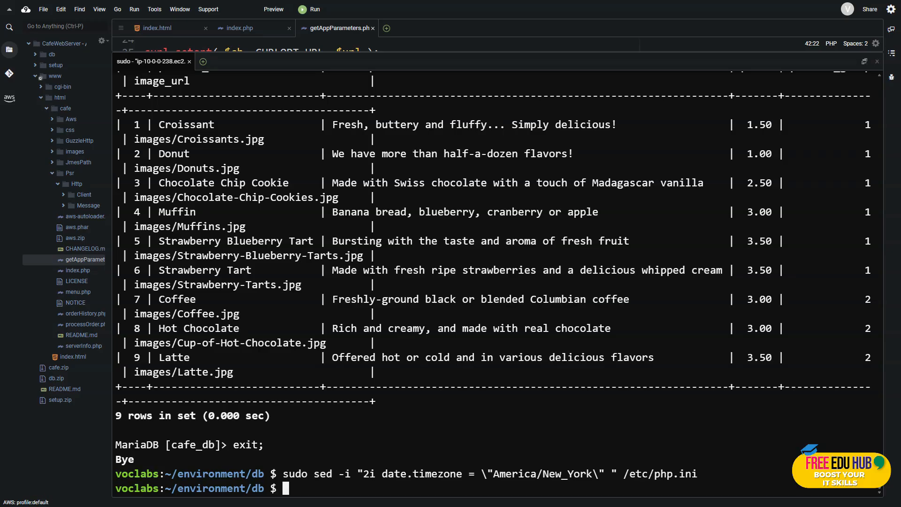
{"action": "key", "text": "ctrl+v"}
{"action": "key", "text": "Return"}
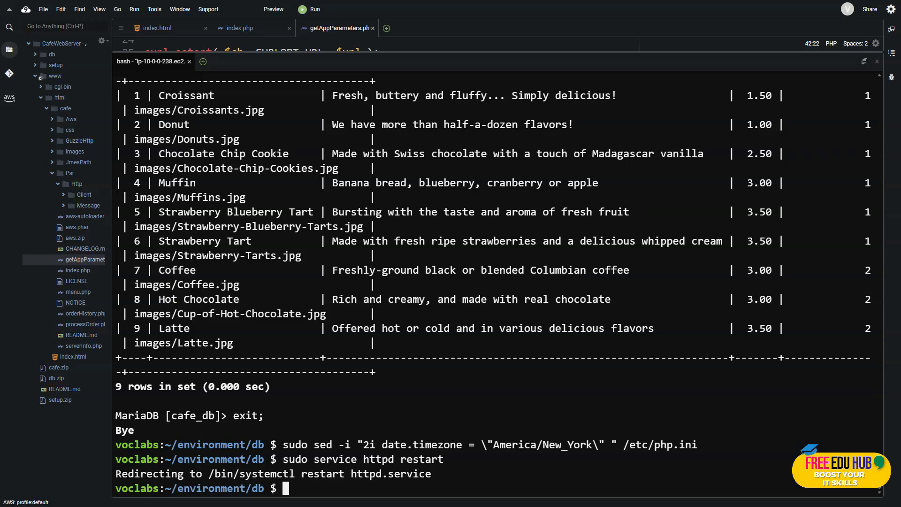
{"action": "key", "text": "alt+Tab"}
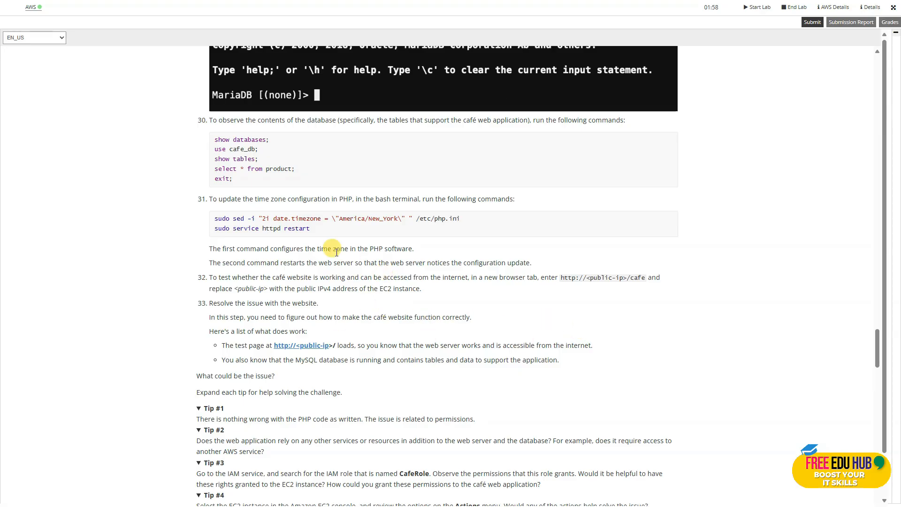
{"action": "double_click", "coordinate": [634, 278]}
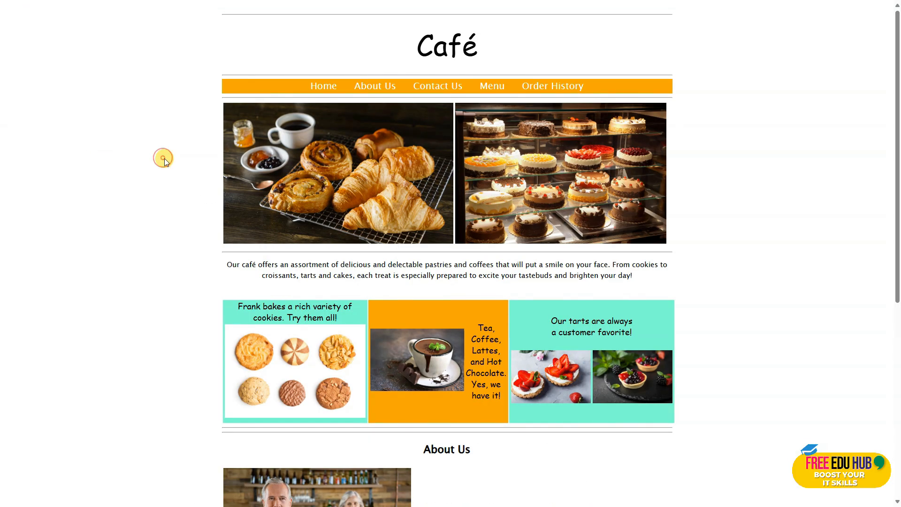
{"action": "scroll", "coordinate": [204, 267], "scroll_direction": "down", "scroll_amount": 7}
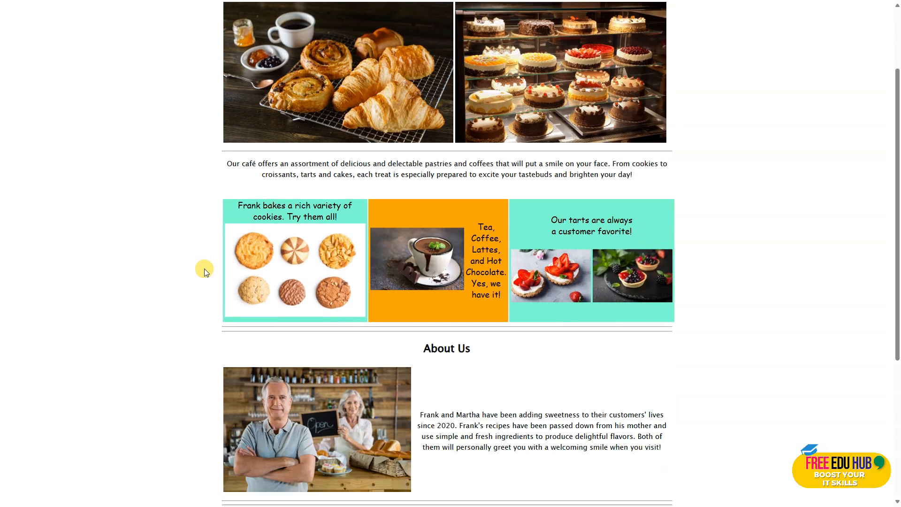
{"action": "scroll", "coordinate": [216, 296], "scroll_direction": "up", "scroll_amount": 7}
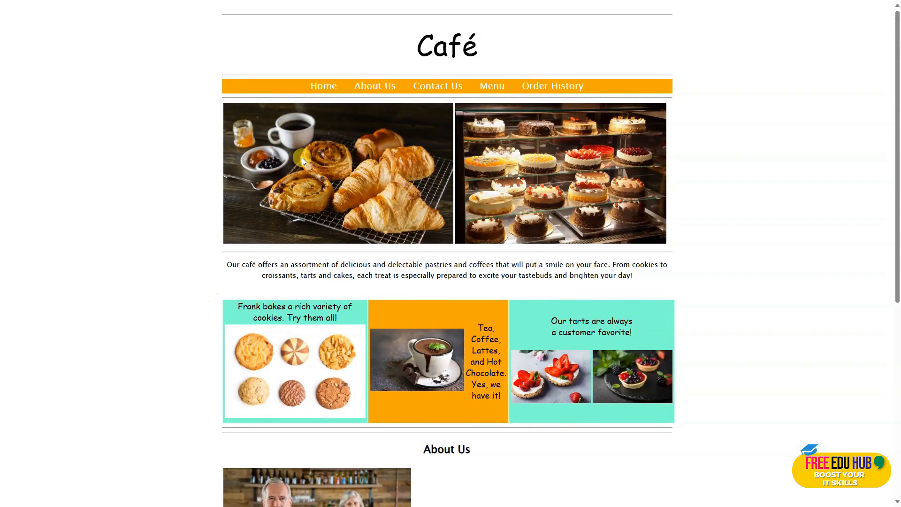
Test the café website's About Us, Contact Us, Order History and Menu links.
{"action": "left_click", "coordinate": [371, 88]}
{"action": "scroll", "coordinate": [371, 218], "scroll_direction": "up", "scroll_amount": 2}
{"action": "scroll", "coordinate": [384, 212], "scroll_direction": "up", "scroll_amount": 5}
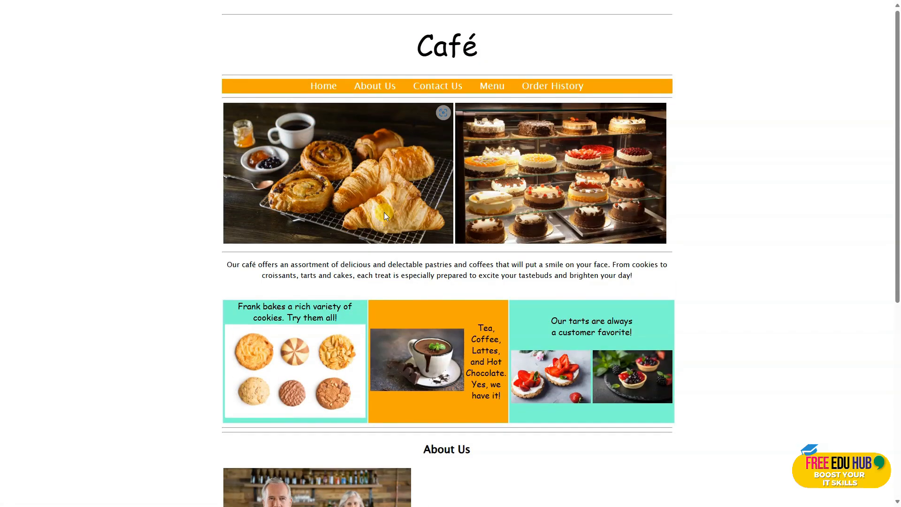
{"action": "left_click", "coordinate": [434, 87]}
{"action": "scroll", "coordinate": [400, 204], "scroll_direction": "up", "scroll_amount": 2}
{"action": "scroll", "coordinate": [401, 204], "scroll_direction": "up", "scroll_amount": 4}
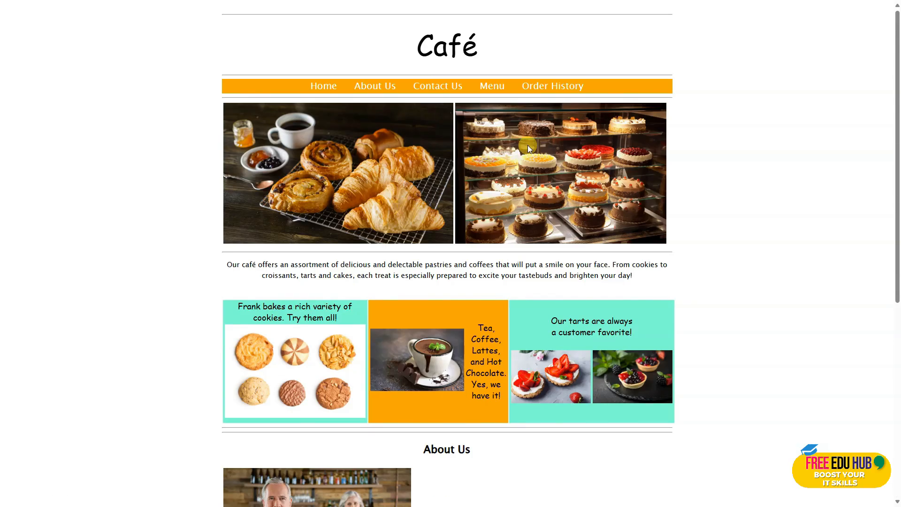
{"action": "left_click", "coordinate": [552, 90]}
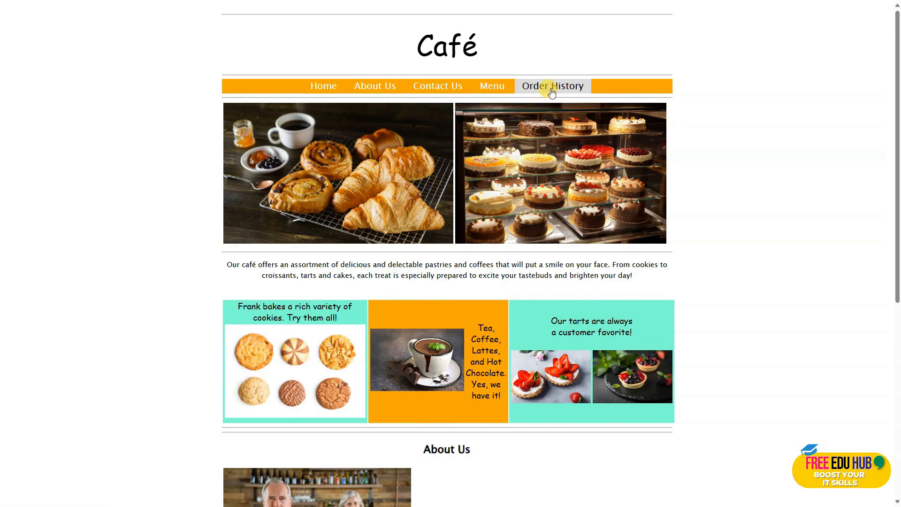
{"action": "left_click", "coordinate": [493, 87]}
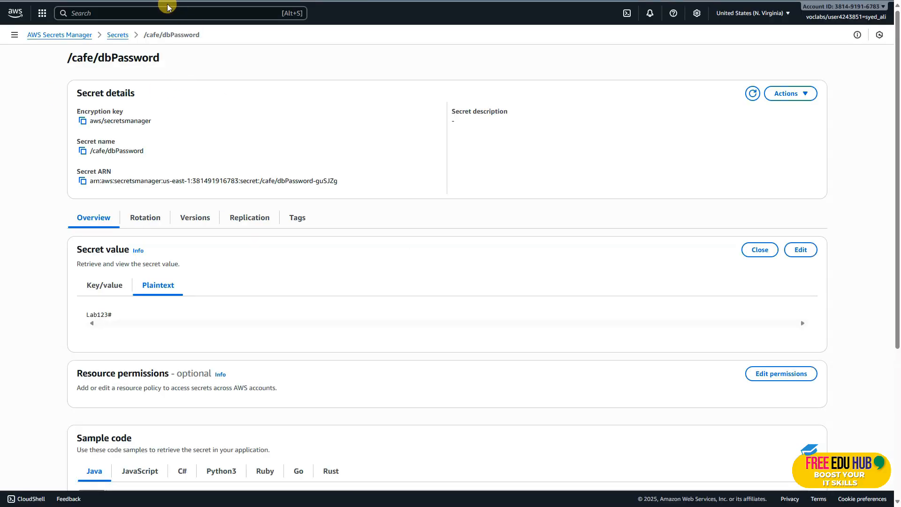
Go to the EC2 service in the AWS console, list the running instances and select the aws-cloud9-CafeWebServer instance.
{"action": "left_click", "coordinate": [160, 6]}
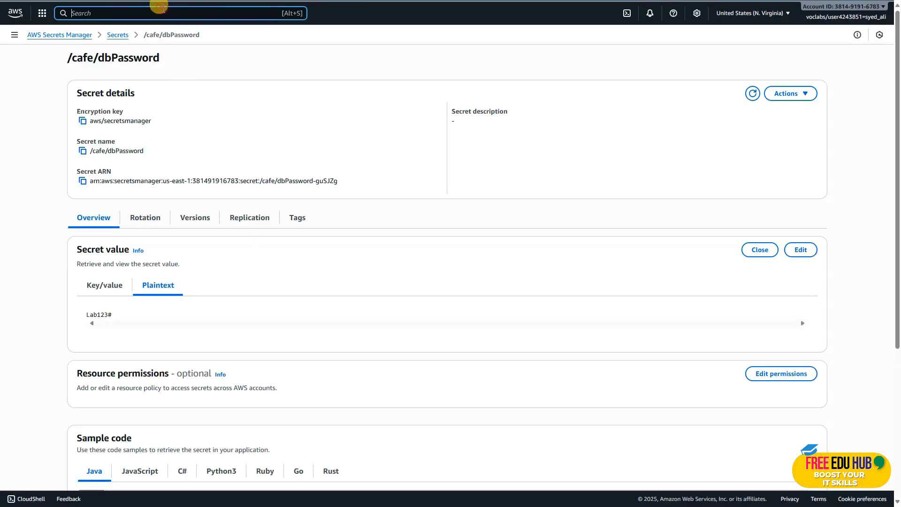
{"action": "type", "text": "ec"}
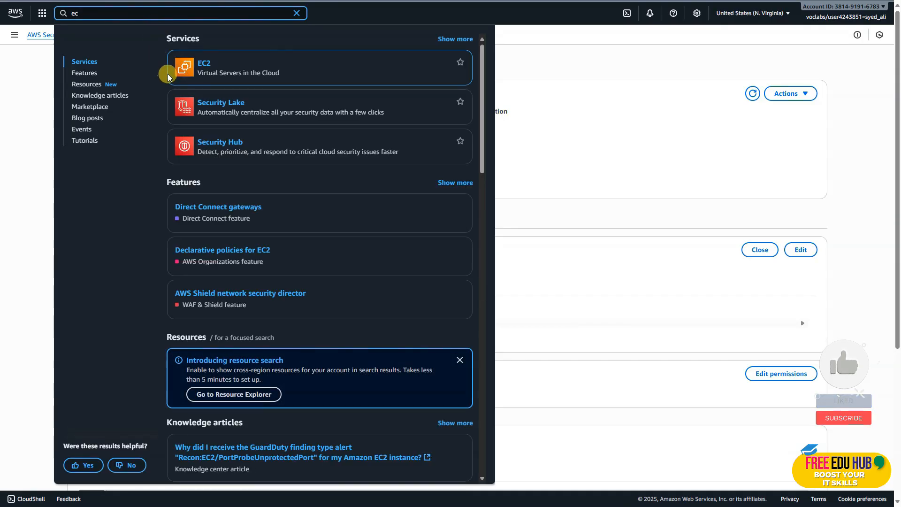
{"action": "left_click", "coordinate": [205, 69]}
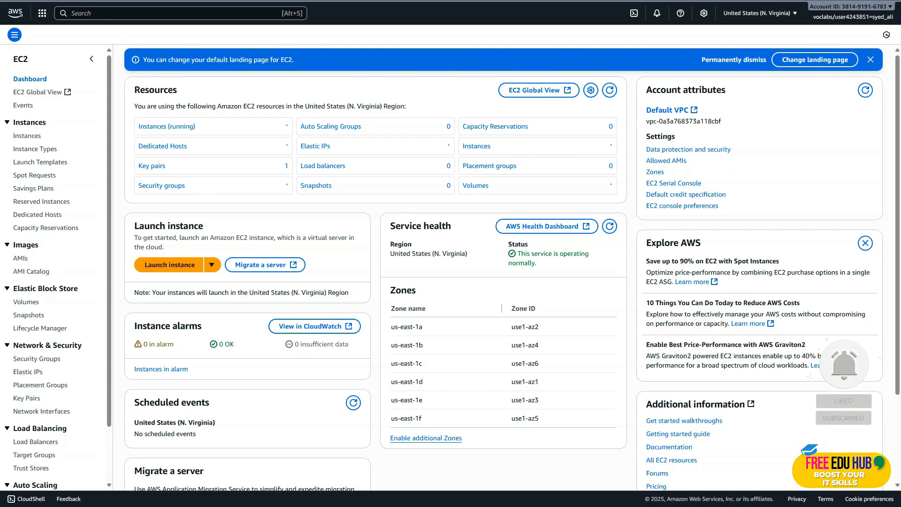
{"action": "left_click", "coordinate": [177, 127]}
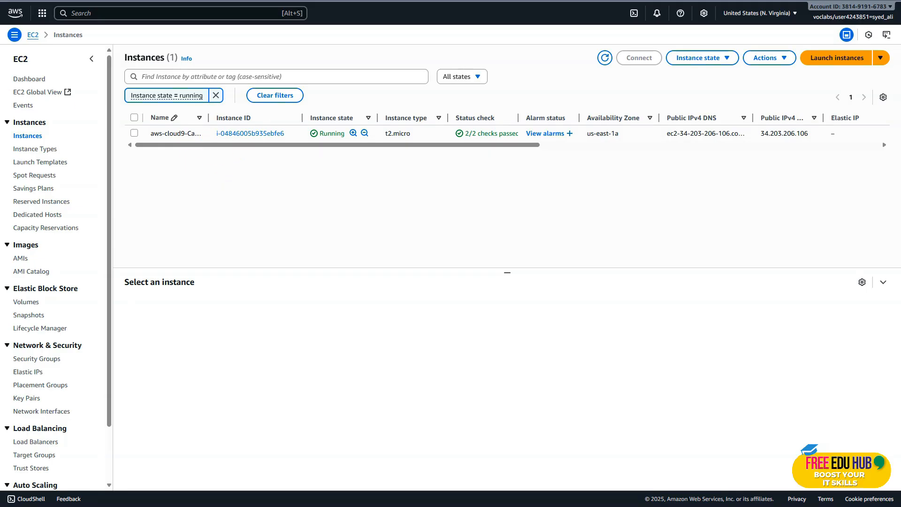
{"action": "left_click", "coordinate": [134, 133]}
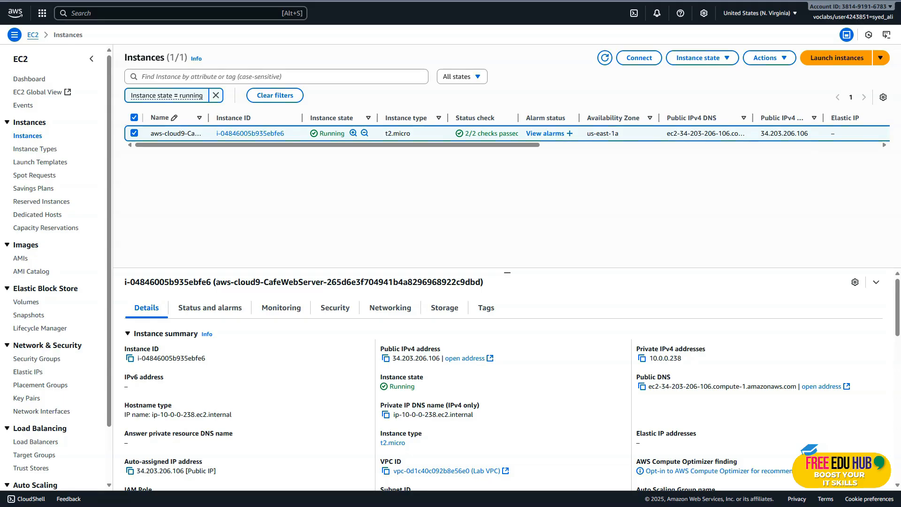
Check the IAM role entry in the CafeWebServer instance's security details.
{"action": "left_click", "coordinate": [333, 309]}
{"action": "left_click_drag", "start_coordinate": [144, 360], "coordinate": [121, 364]}
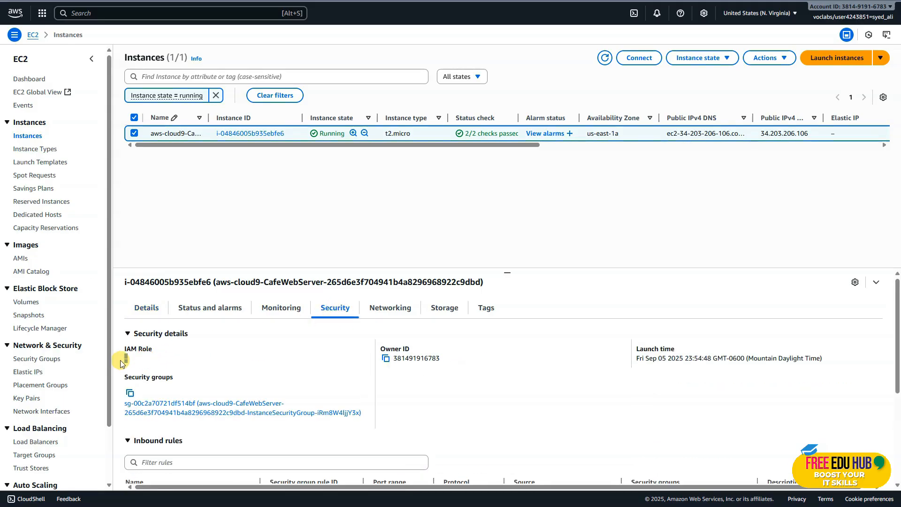
{"action": "left_click", "coordinate": [177, 365]}
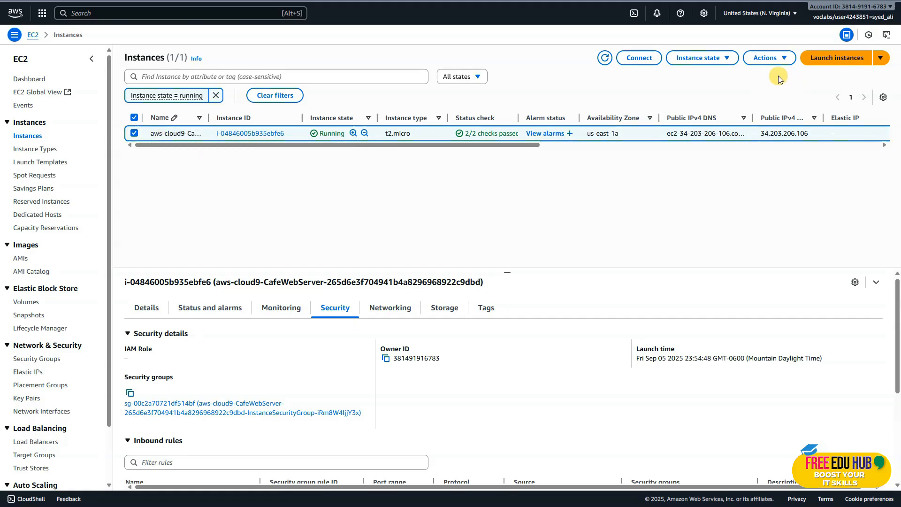
Modify the IAM role of the CafeWebServer instance, attaching CafeRole to it.
{"action": "left_click", "coordinate": [770, 59]}
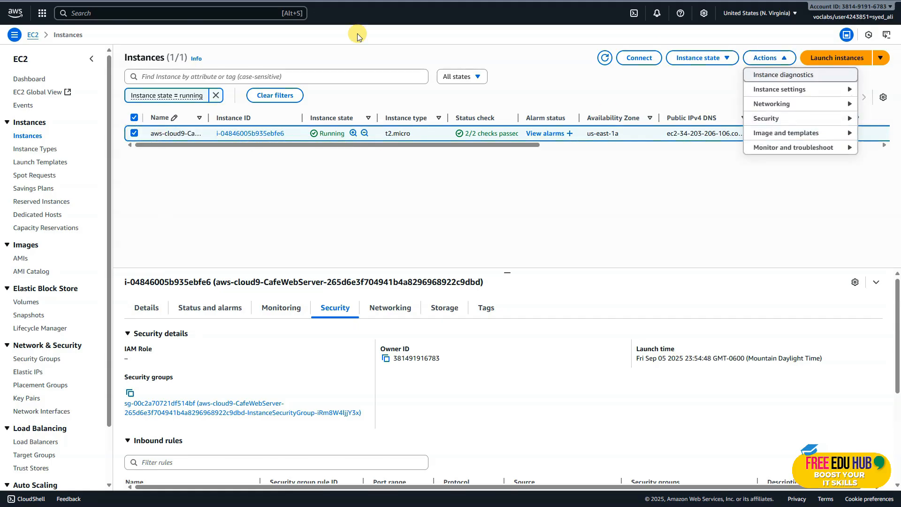
{"action": "mouse_move", "coordinate": [1, 6]}
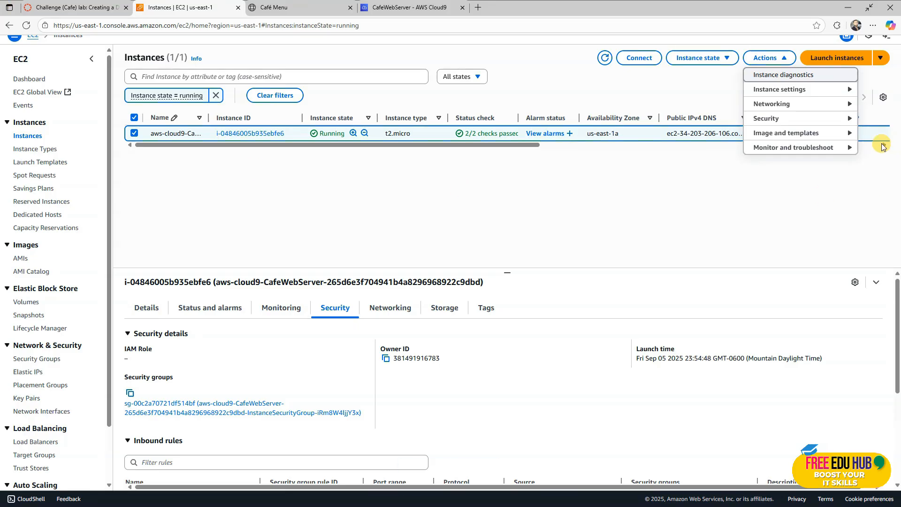
{"action": "left_click", "coordinate": [797, 121]}
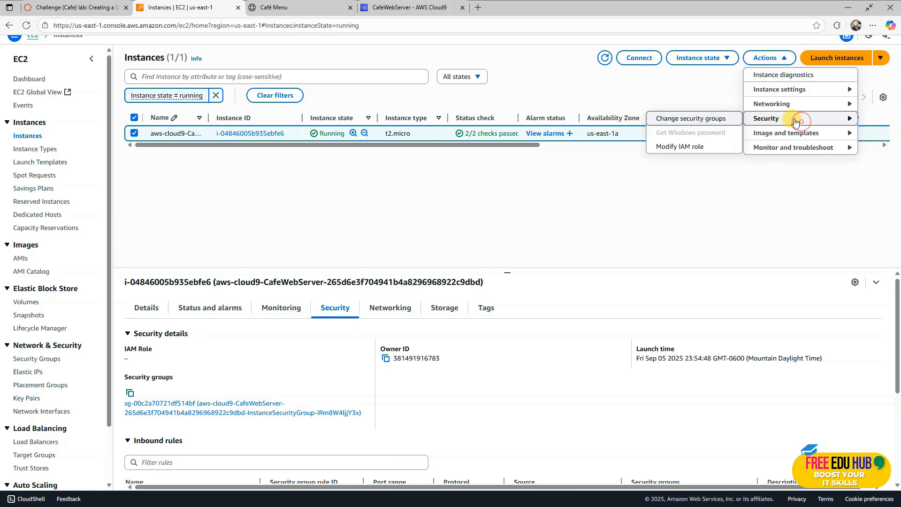
{"action": "left_click", "coordinate": [676, 147]}
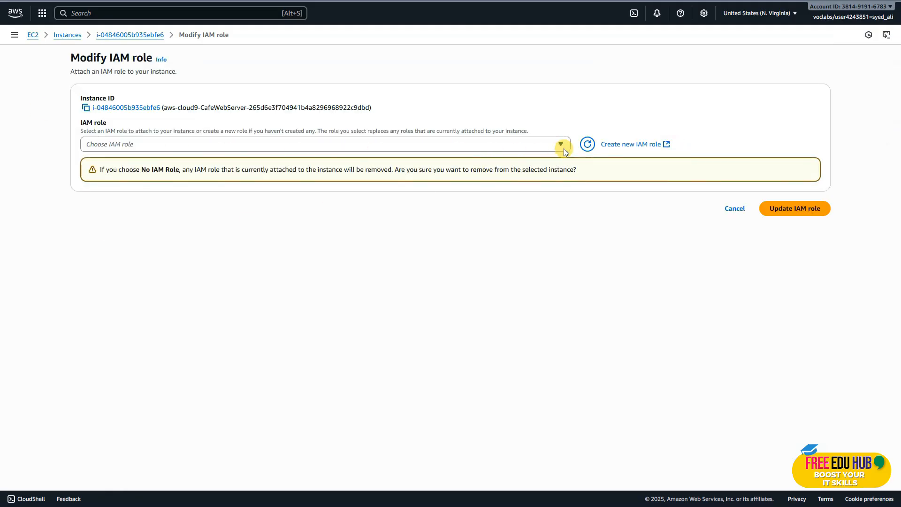
{"action": "left_click", "coordinate": [560, 145]}
{"action": "left_click", "coordinate": [98, 201]}
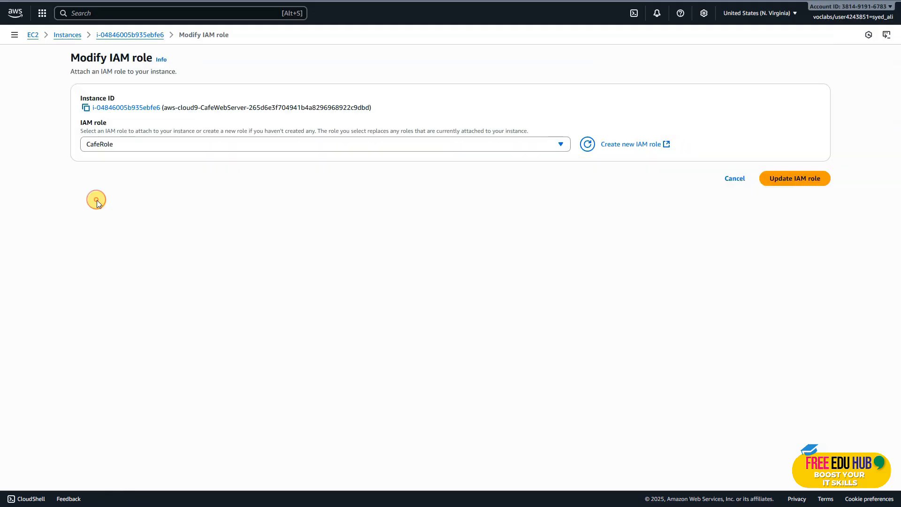
{"action": "left_click", "coordinate": [798, 179]}
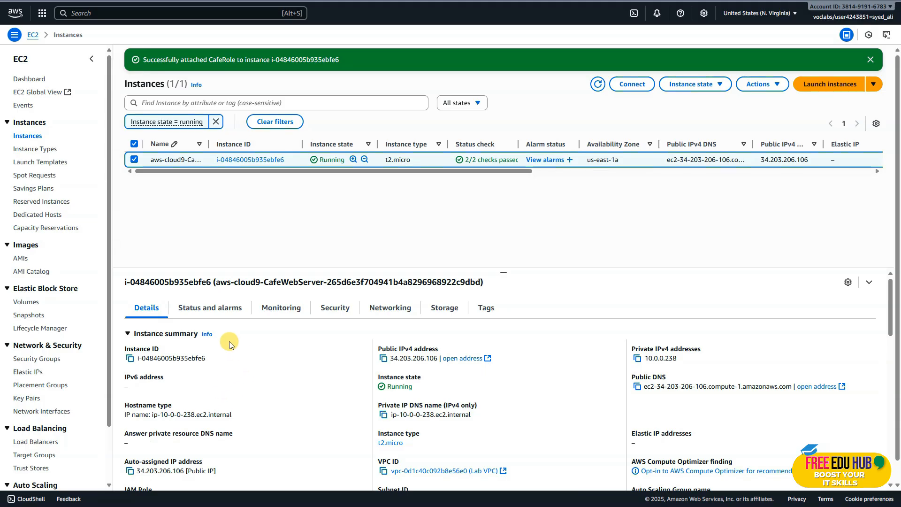
Review the attachment result and check the IAM role again in the CafeWebServer instance's security details.
{"action": "left_click_drag", "start_coordinate": [345, 58], "coordinate": [183, 60]}
{"action": "left_click", "coordinate": [202, 216]}
{"action": "left_click", "coordinate": [336, 309]}
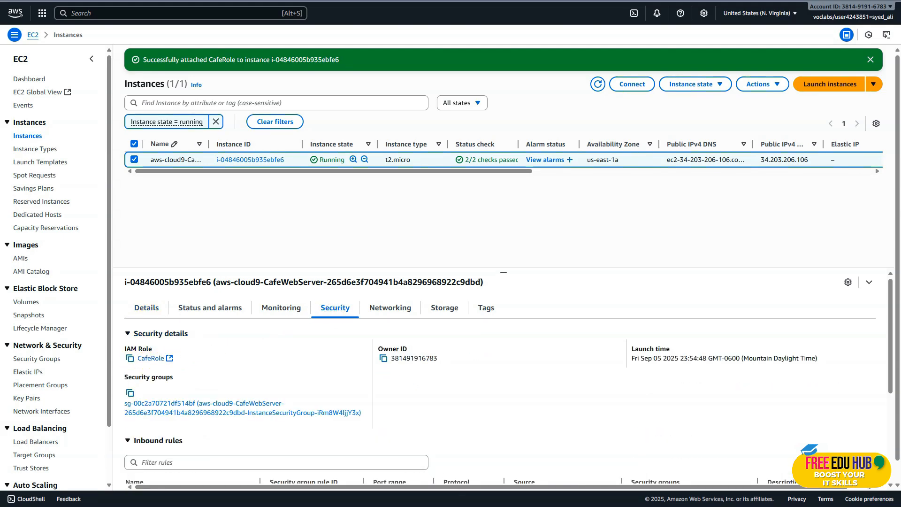
Read the lab instructions from the website troubleshooting tips through Task 5's order test to Task 6 on creating an AMI.
{"action": "key", "text": "ctrl+Tab"}
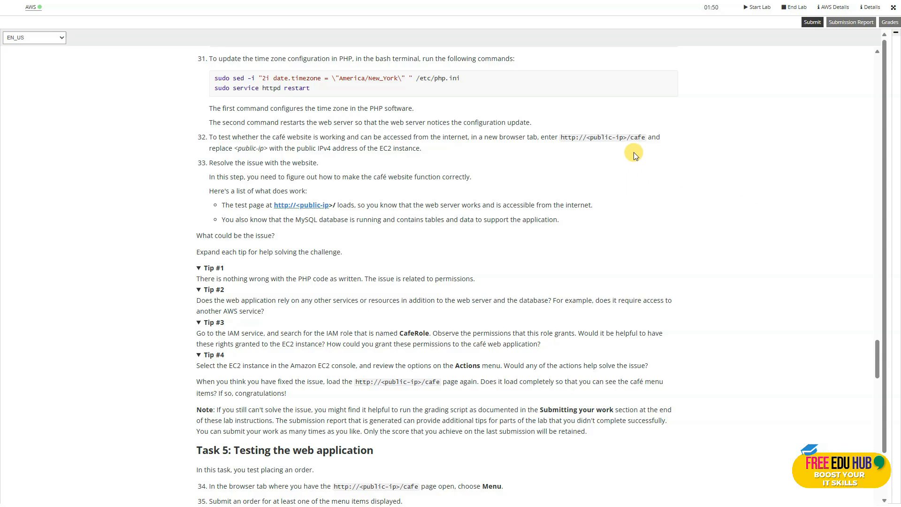
{"action": "scroll", "coordinate": [363, 255], "scroll_direction": "down", "scroll_amount": 1}
{"action": "scroll", "coordinate": [277, 237], "scroll_direction": "down", "scroll_amount": 1}
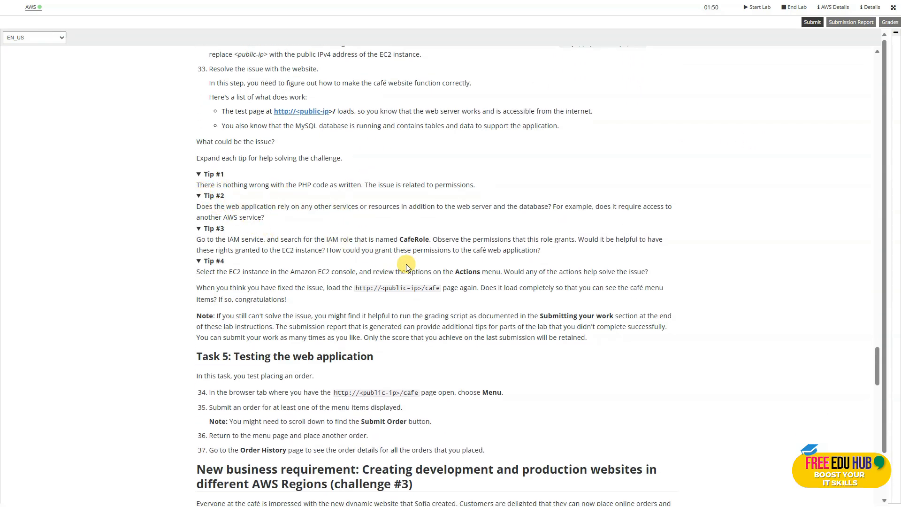
{"action": "scroll", "coordinate": [407, 261], "scroll_direction": "down", "scroll_amount": 1}
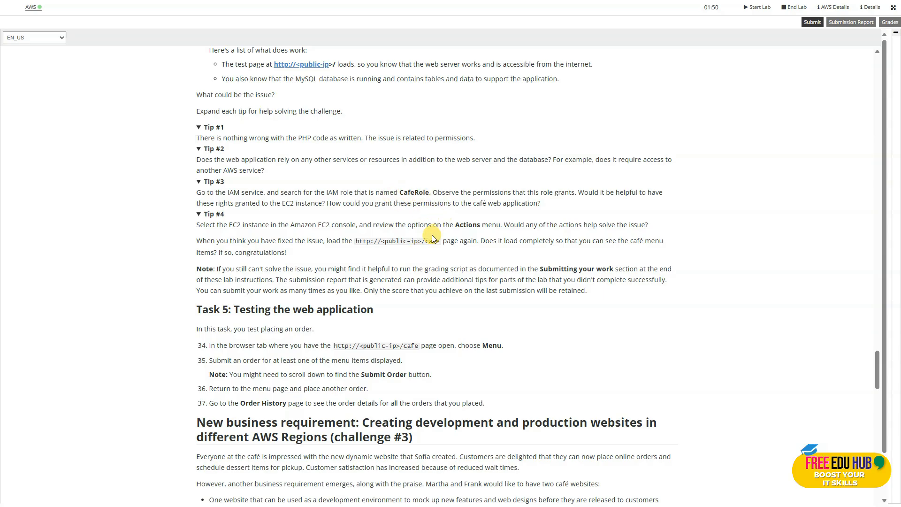
{"action": "scroll", "coordinate": [403, 237], "scroll_direction": "down", "scroll_amount": 2}
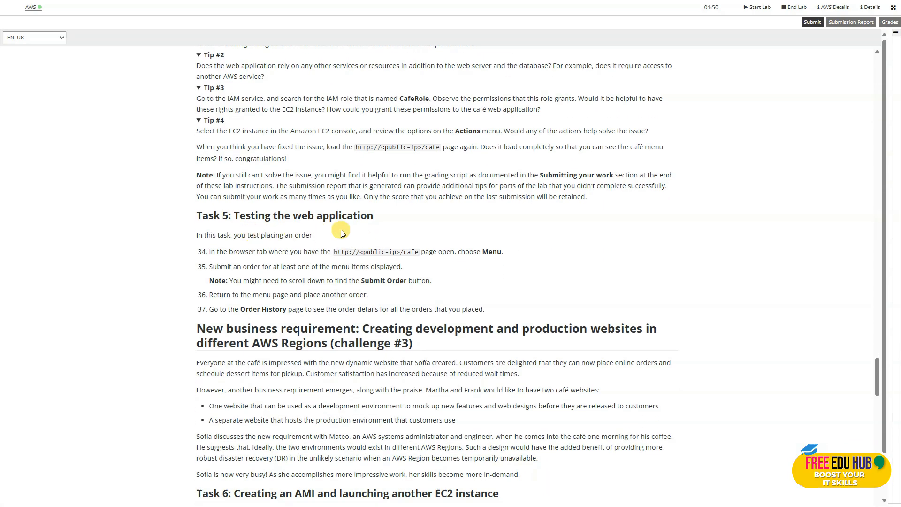
{"action": "scroll", "coordinate": [380, 264], "scroll_direction": "down", "scroll_amount": 1}
{"action": "scroll", "coordinate": [451, 211], "scroll_direction": "down", "scroll_amount": 2}
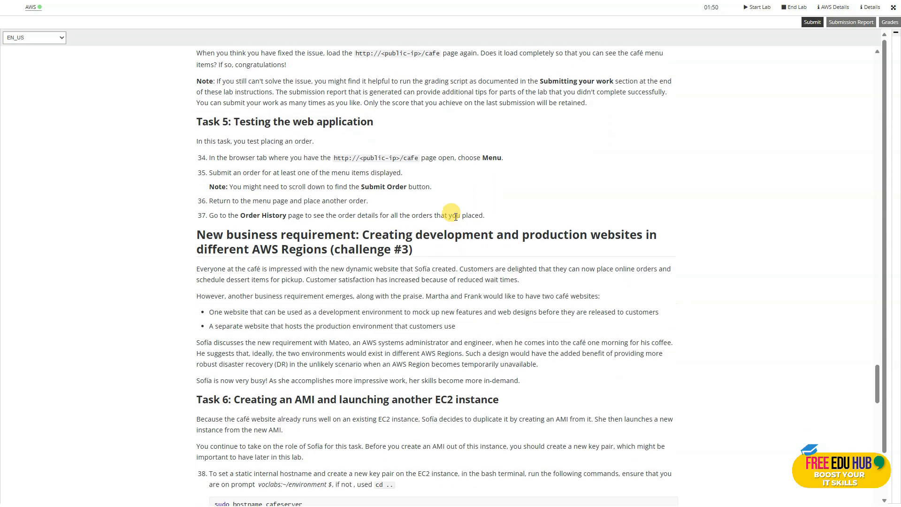
{"action": "scroll", "coordinate": [460, 211], "scroll_direction": "down", "scroll_amount": 1}
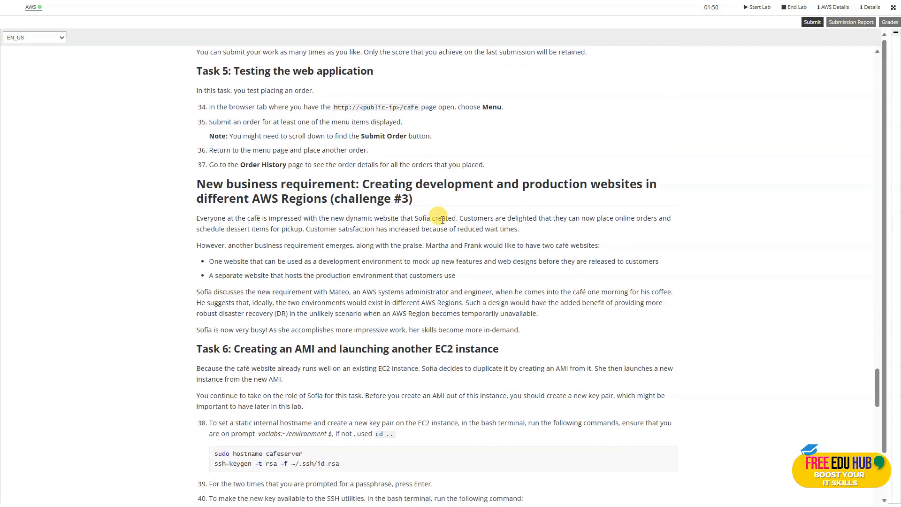
{"action": "scroll", "coordinate": [304, 239], "scroll_direction": "down", "scroll_amount": 5}
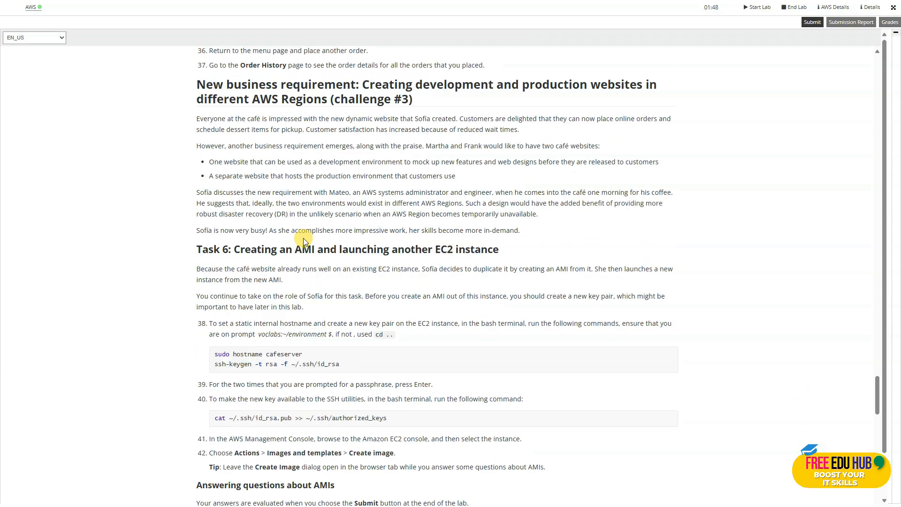
Switch to the café website, reload its Menu page, and check the Order History page.
{"action": "scroll", "coordinate": [304, 239], "scroll_direction": "down", "scroll_amount": 1}
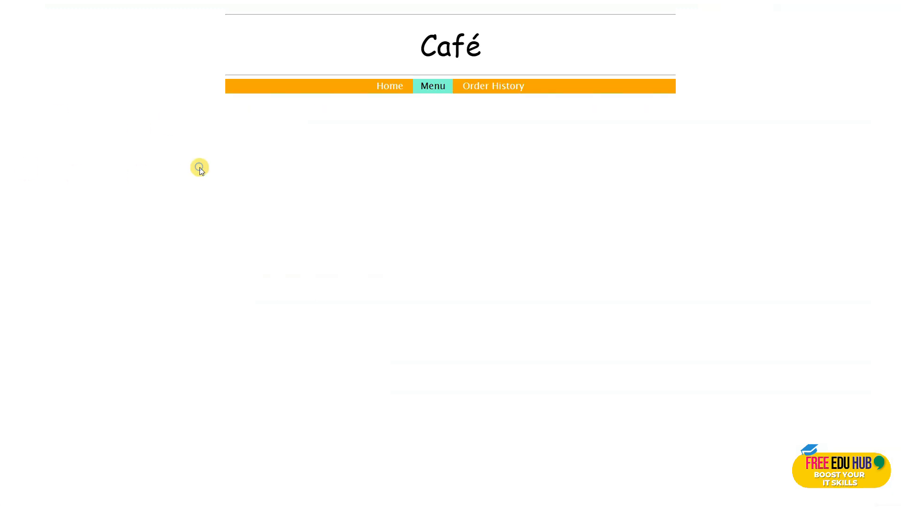
{"action": "right_click", "coordinate": [200, 168]}
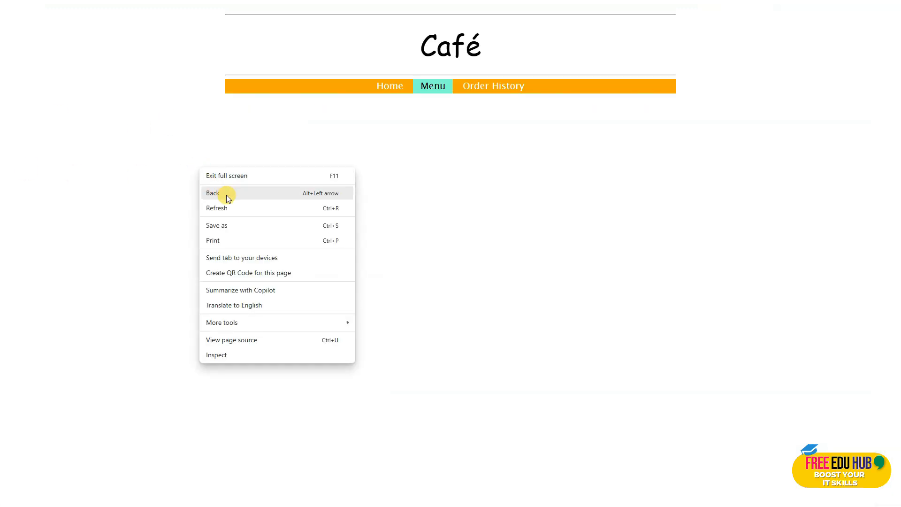
{"action": "left_click", "coordinate": [230, 210]}
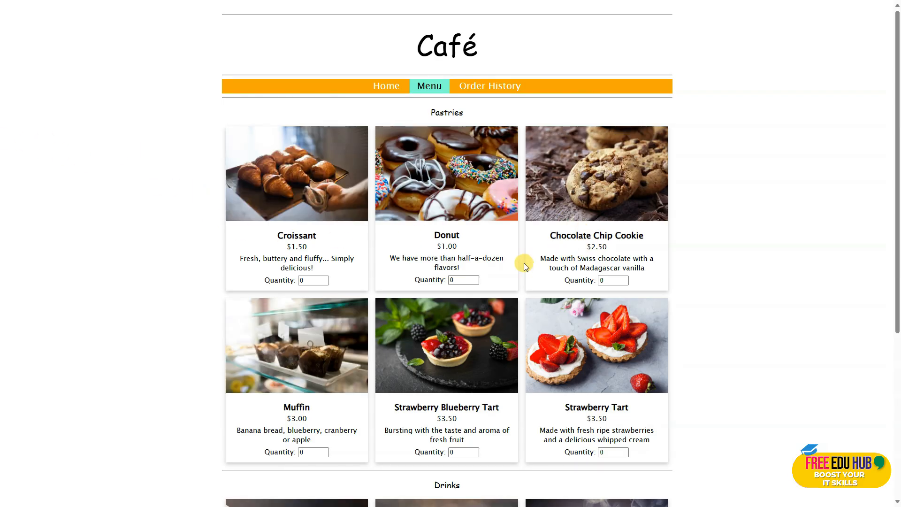
{"action": "left_click", "coordinate": [485, 88]}
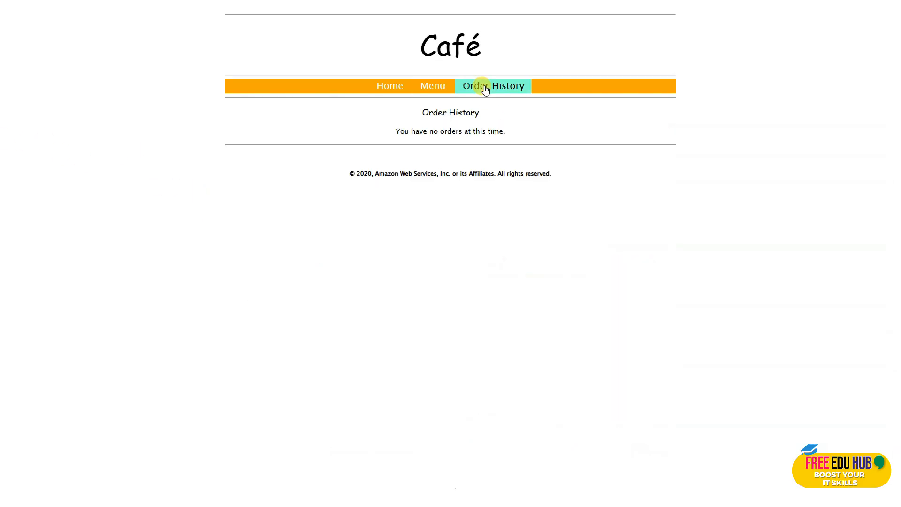
Submit a café order with a quantity of 1 for every pastry and drink, and view it in Order History.
{"action": "left_click", "coordinate": [428, 92]}
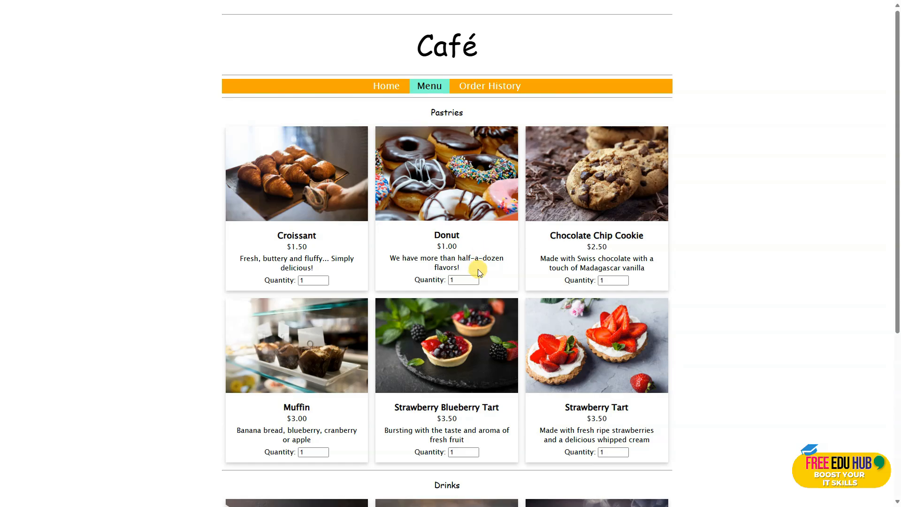
{"action": "scroll", "coordinate": [483, 272], "scroll_direction": "down", "scroll_amount": 5}
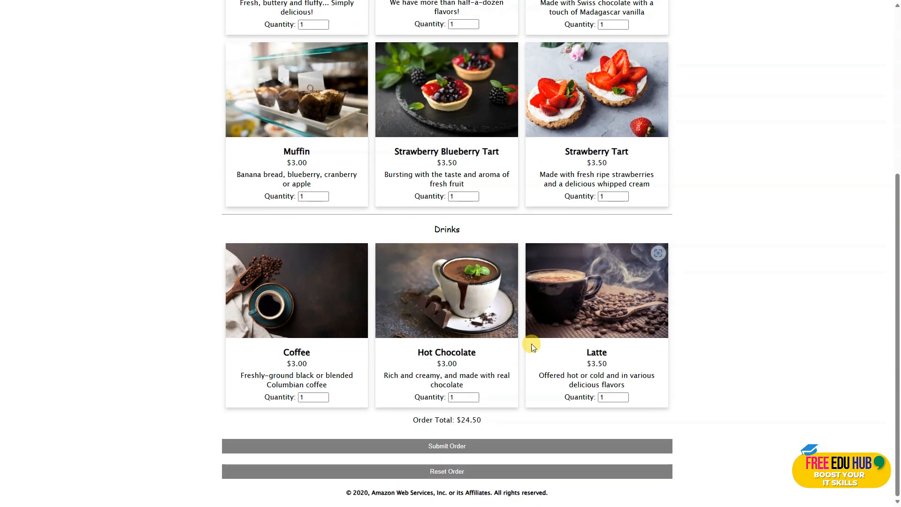
{"action": "left_click", "coordinate": [453, 450]}
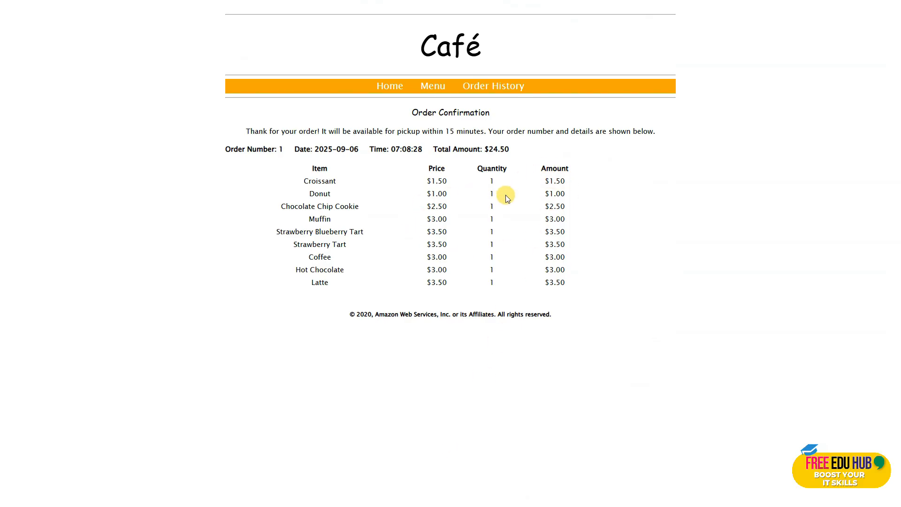
{"action": "left_click", "coordinate": [506, 88]}
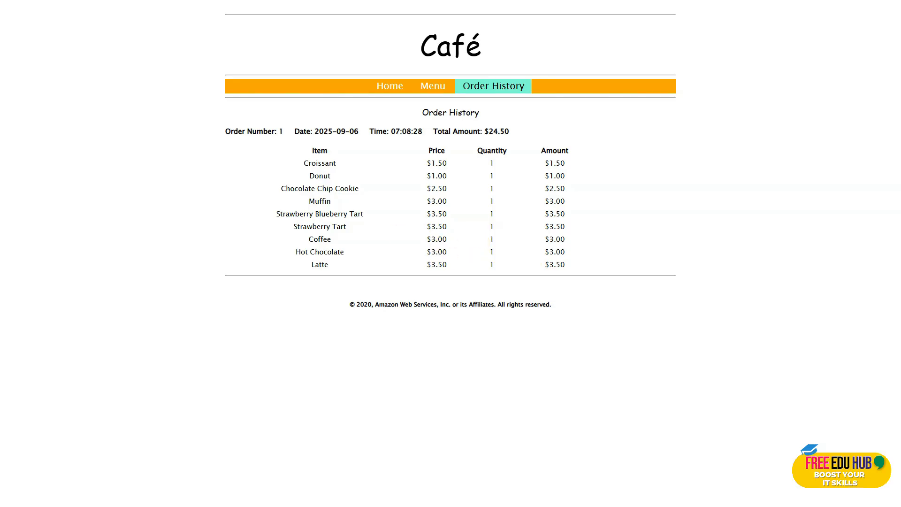
Copy the Task 6 hostname and key commands from the lab instructions, and set the hostname to cafeserver in the Cloud9 terminal.
{"action": "key", "text": "ctrl+Tab"}
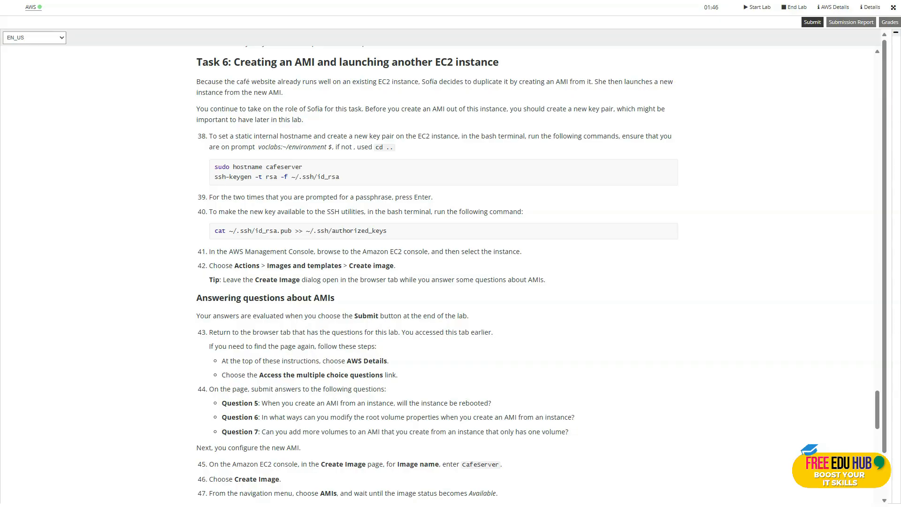
{"action": "left_click_drag", "start_coordinate": [340, 177], "coordinate": [52, 165]}
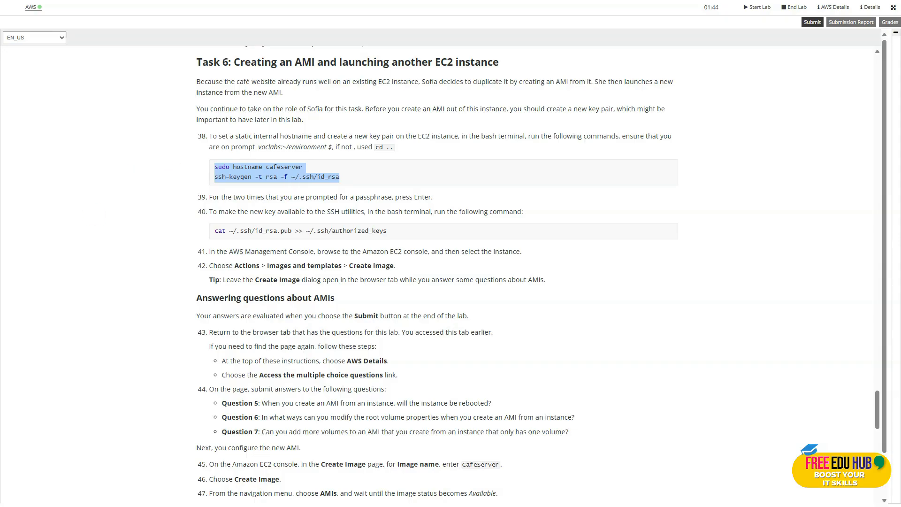
{"action": "key", "text": "alt+Tab"}
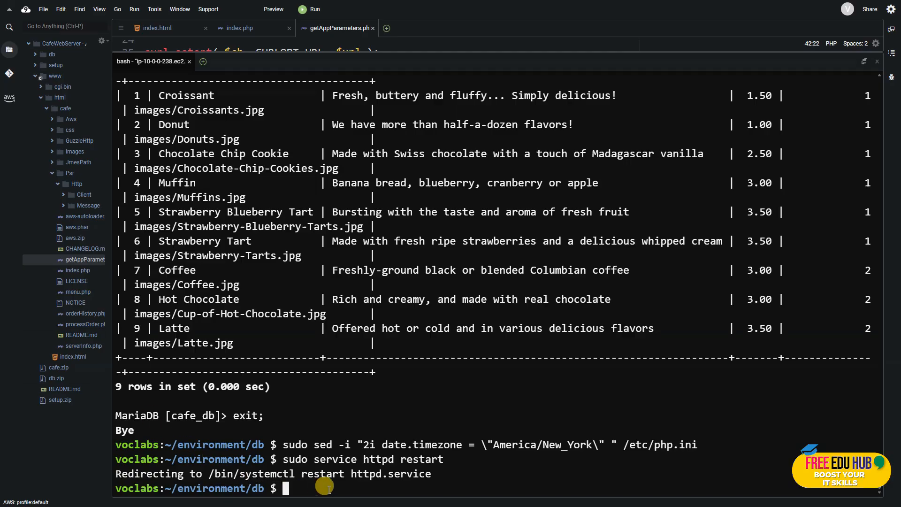
{"action": "type", "text": "sudo hostname cafeserver"}
{"action": "key", "text": "Return"}
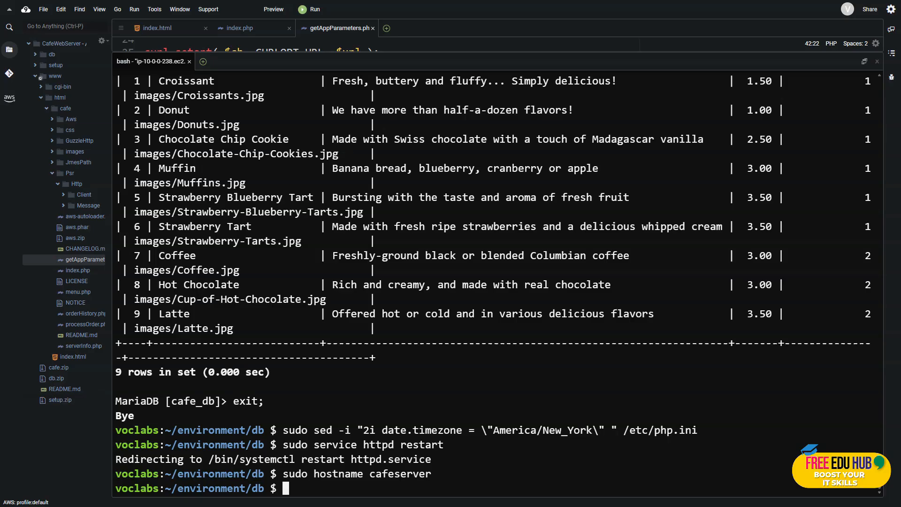
Generate an RSA key pair at ~/.ssh/id_rsa with an empty passphrase and append its public key to ~/.ssh/authorized_keys.
{"action": "key", "text": "ctrl+v"}
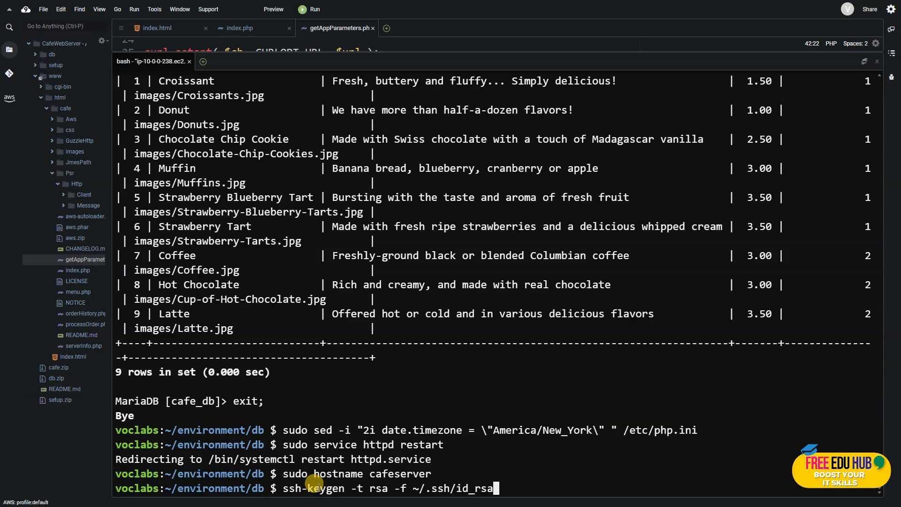
{"action": "key", "text": "Return"}
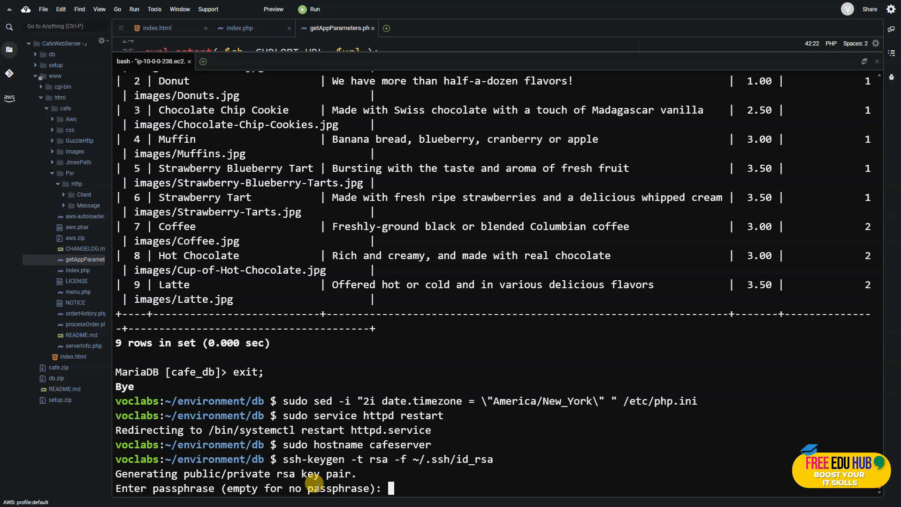
{"action": "key", "text": "Return"}
{"action": "key", "text": "Return"}
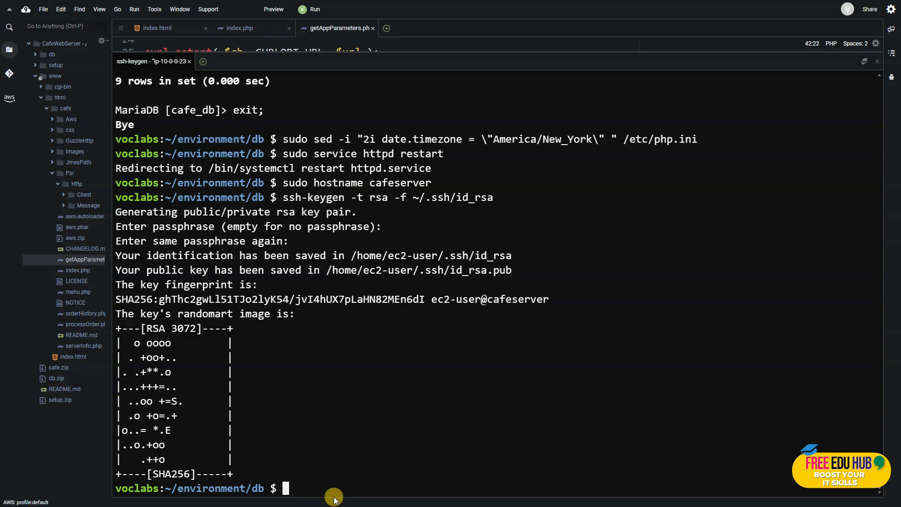
{"action": "type", "text": "cat ~/.ssh/id_rsa.pub >> ~/.ssh/authorized_keys"}
{"action": "key", "text": "Return"}
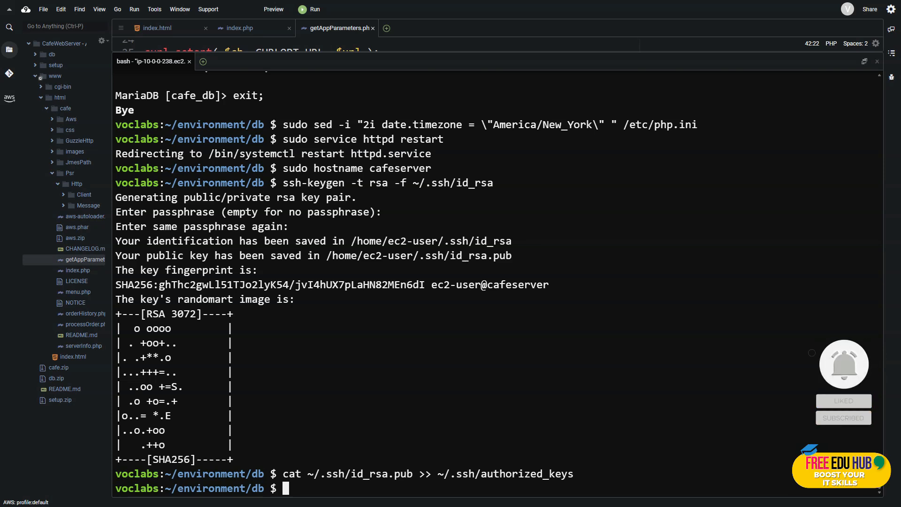
Check the image creation steps in the lab instructions and open the Create image form for the CafeWebServer instance in the EC2 console.
{"action": "key", "text": "ctrl+Tab"}
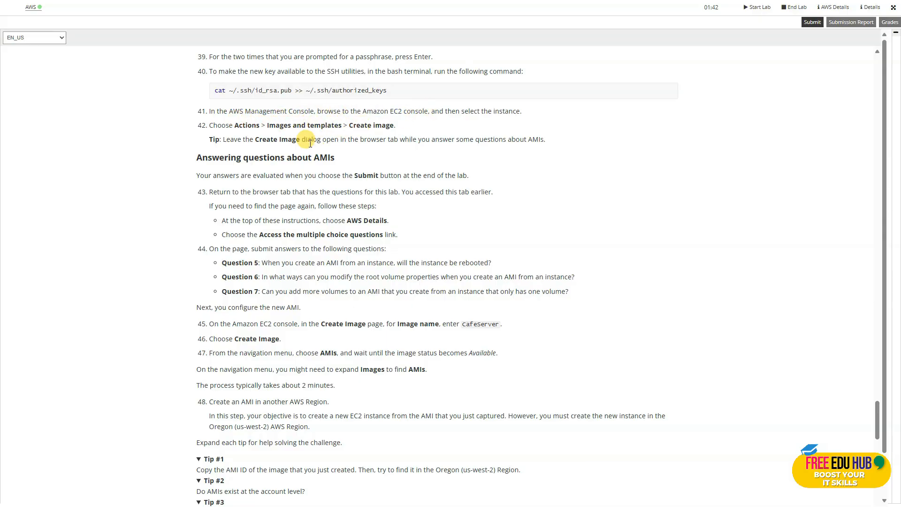
{"action": "scroll", "coordinate": [408, 152], "scroll_direction": "down", "scroll_amount": 1}
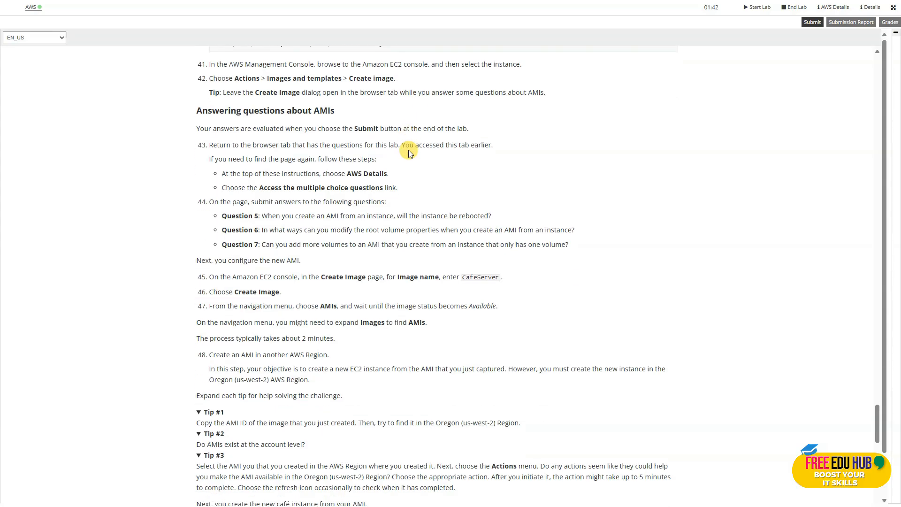
{"action": "scroll", "coordinate": [300, 219], "scroll_direction": "up", "scroll_amount": 1}
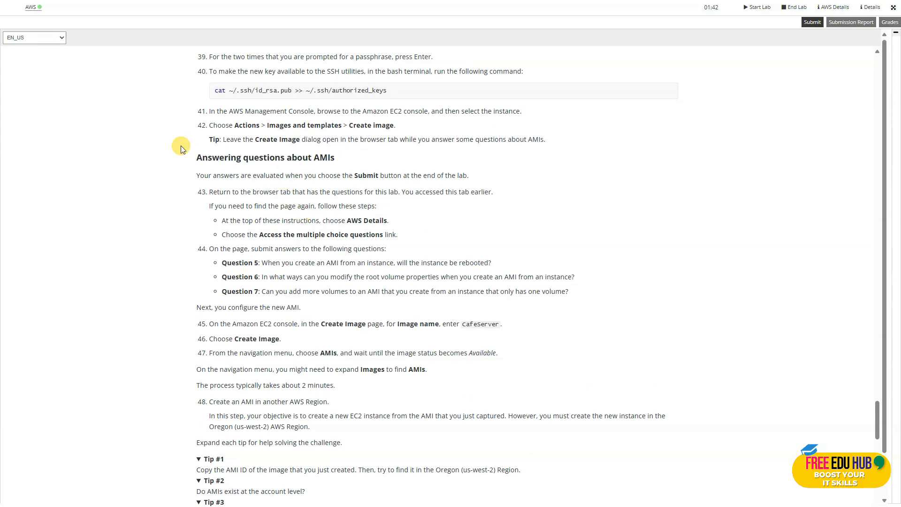
{"action": "key", "text": "ctrl+Tab"}
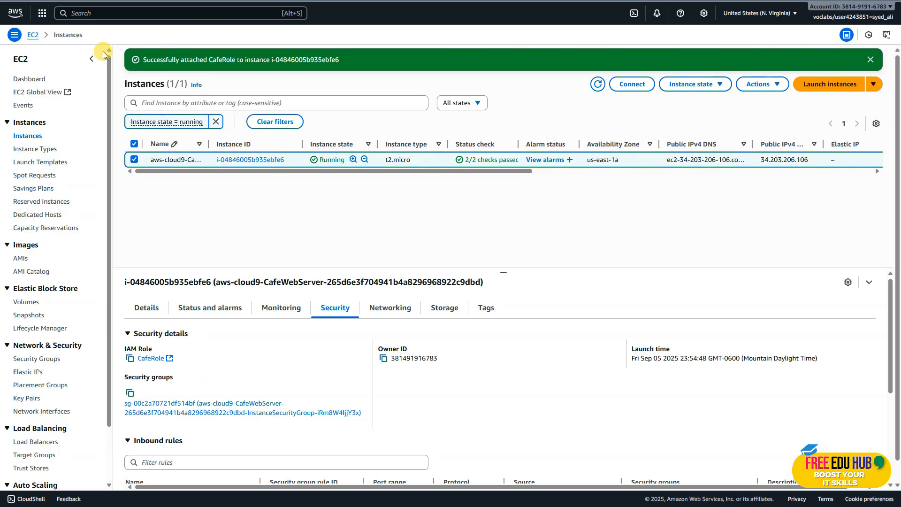
{"action": "left_click", "coordinate": [766, 85]}
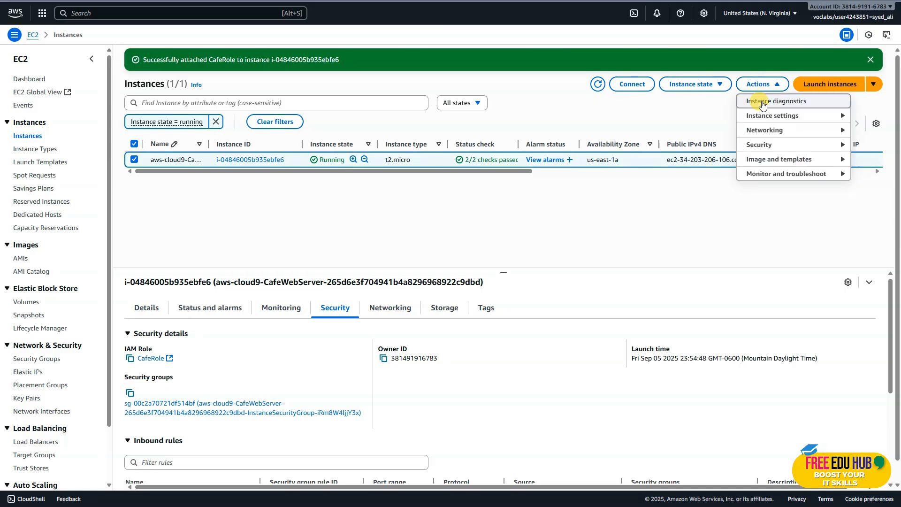
{"action": "left_click", "coordinate": [782, 160]}
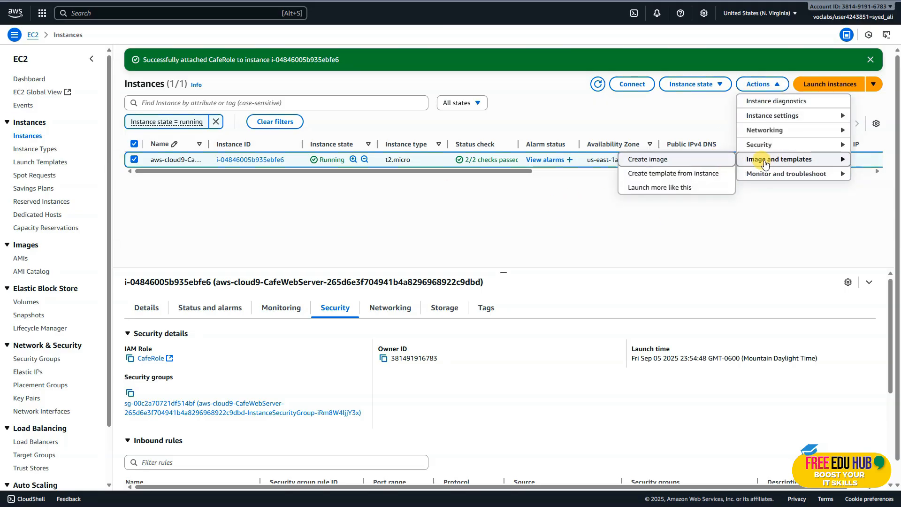
{"action": "left_click", "coordinate": [652, 162]}
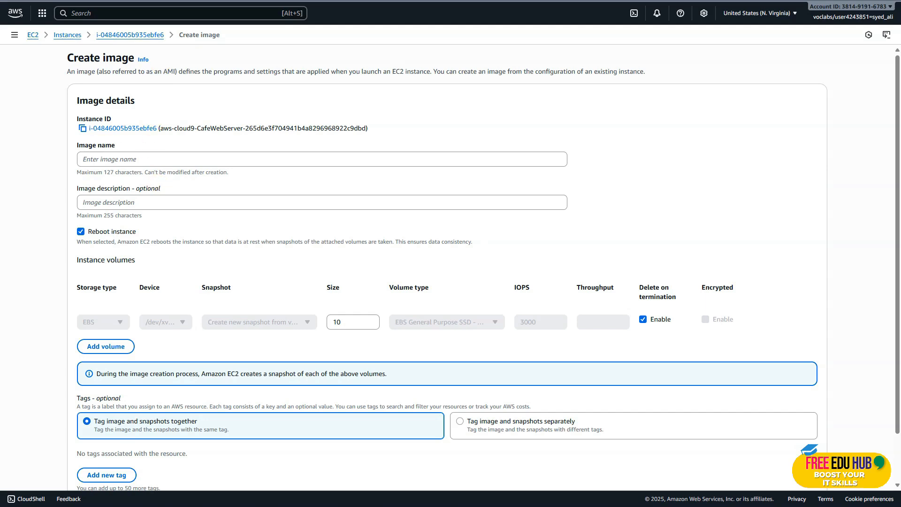
Create the image from the instance with the name CafeServer, keeping the default settings, and check its status in the AMI list.
{"action": "key", "text": "ctrl+Tab"}
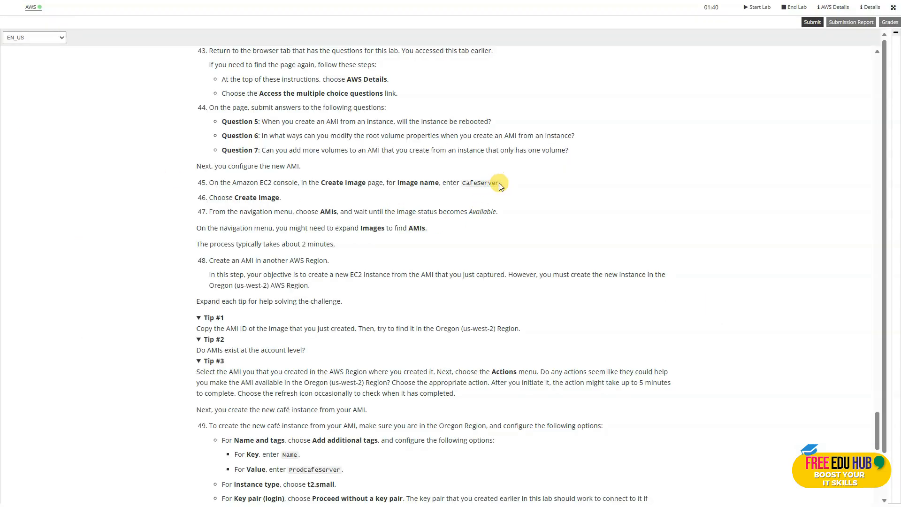
{"action": "left_click_drag", "start_coordinate": [499, 183], "coordinate": [468, 182]}
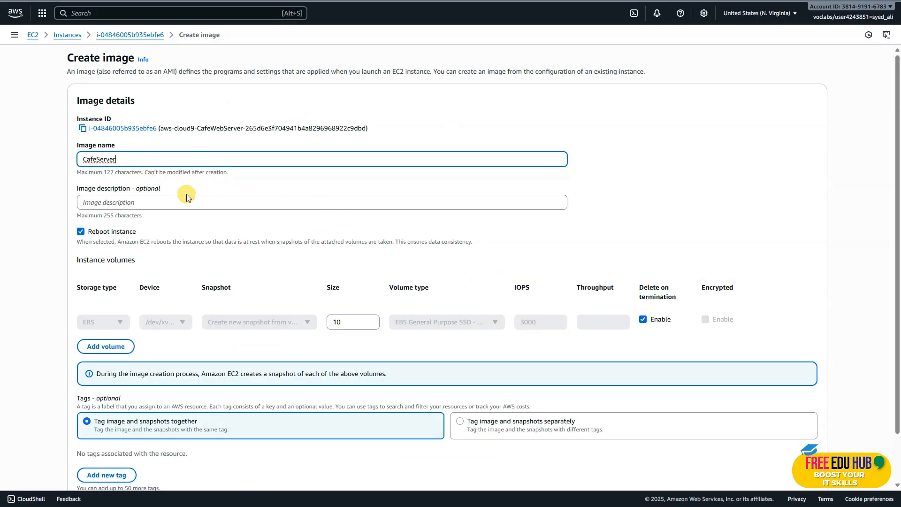
{"action": "scroll", "coordinate": [102, 195], "scroll_direction": "down", "scroll_amount": 1}
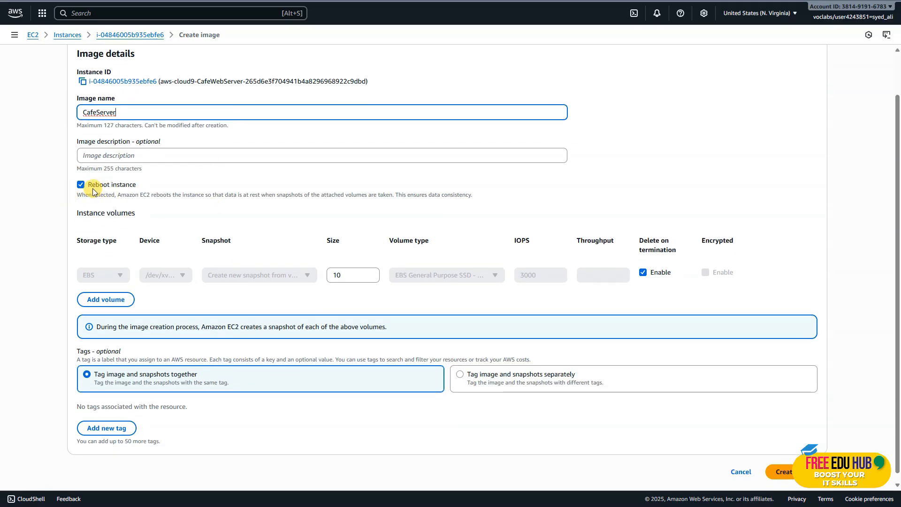
{"action": "scroll", "coordinate": [130, 194], "scroll_direction": "down", "scroll_amount": 1}
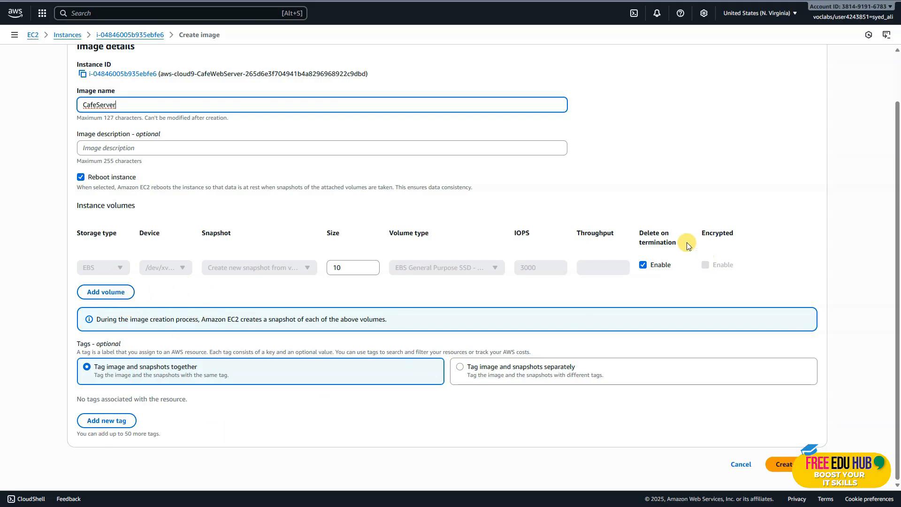
{"action": "left_click", "coordinate": [791, 466]}
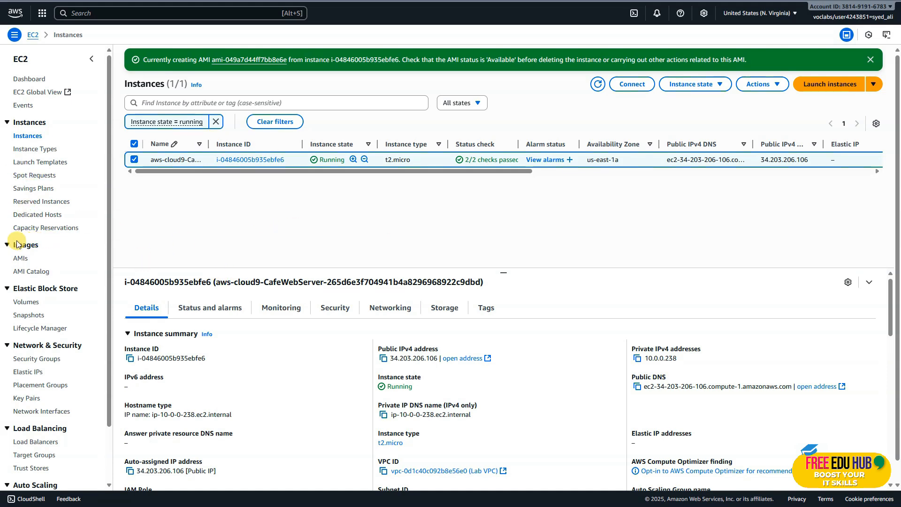
{"action": "left_click", "coordinate": [21, 260]}
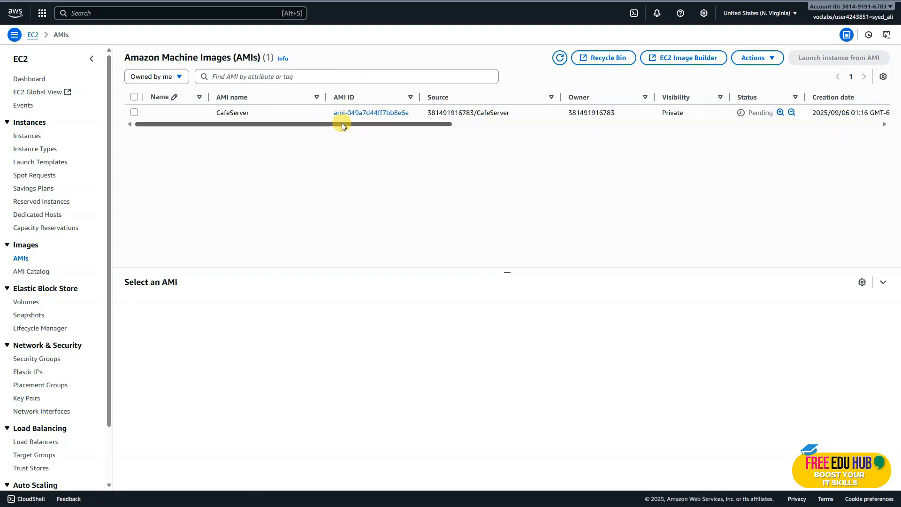
{"action": "left_click_drag", "start_coordinate": [342, 122], "coordinate": [418, 130]}
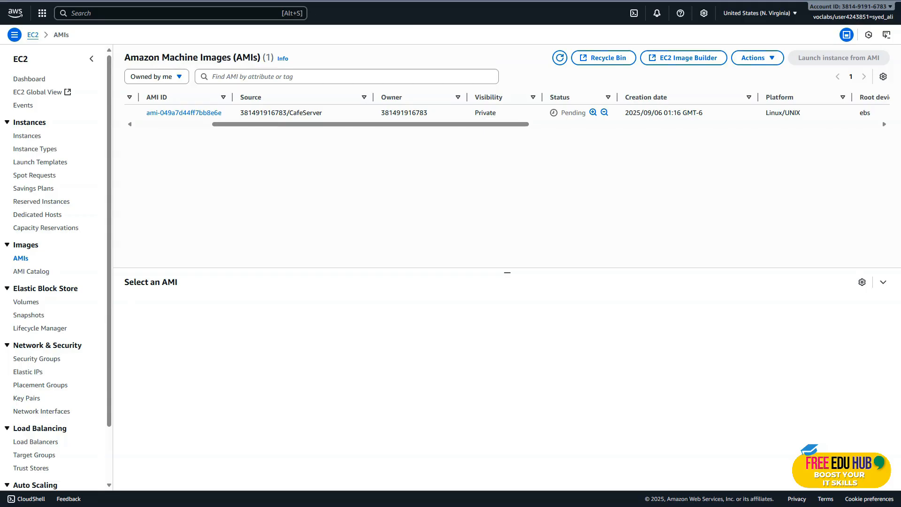
Read the lab instructions on making the AMI available in Oregon (us-west-2) and launching the ProdCafeServer instance from it.
{"action": "key", "text": "ctrl+shift+Tab"}
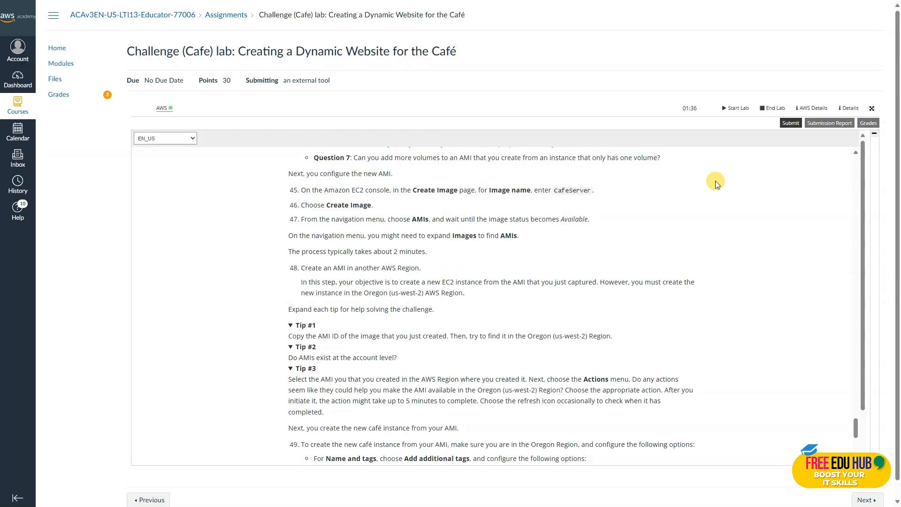
{"action": "left_click", "coordinate": [872, 108]}
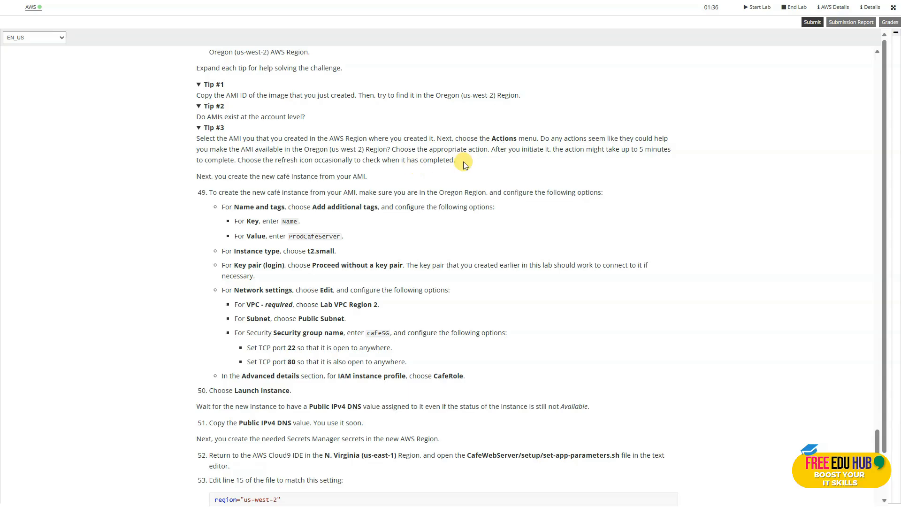
{"action": "scroll", "coordinate": [413, 221], "scroll_direction": "down", "scroll_amount": 2}
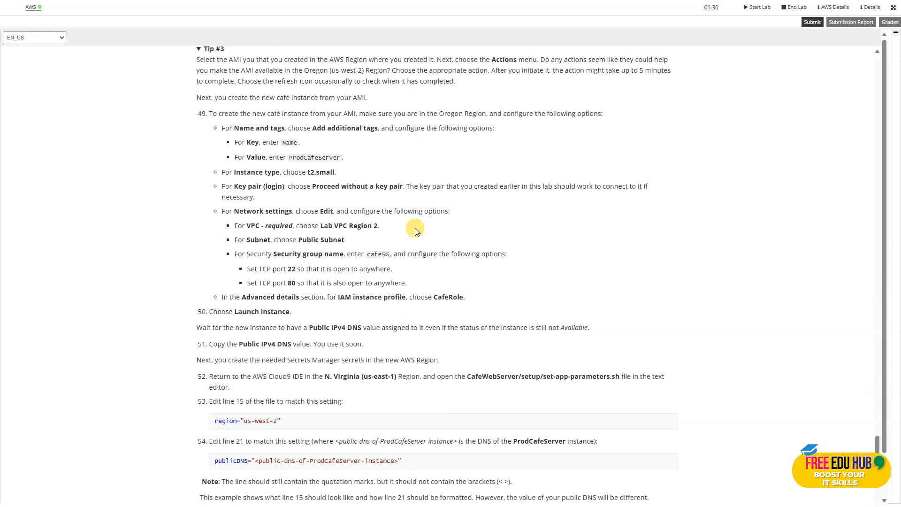
{"action": "scroll", "coordinate": [438, 156], "scroll_direction": "up", "scroll_amount": 2}
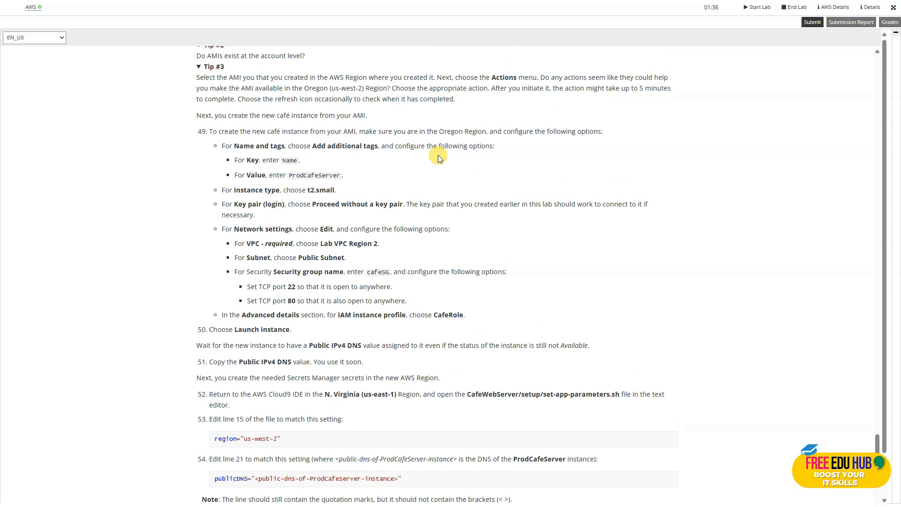
{"action": "scroll", "coordinate": [438, 157], "scroll_direction": "down", "scroll_amount": 1}
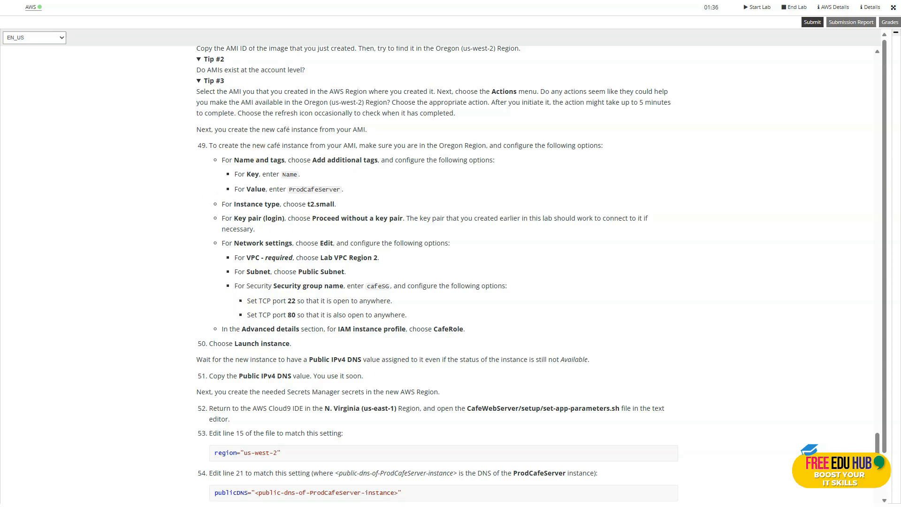
Check that the CafeServer image is ready in the AMI list, select it, and open its Copy AMI form.
{"action": "key", "text": "ctrl+Tab"}
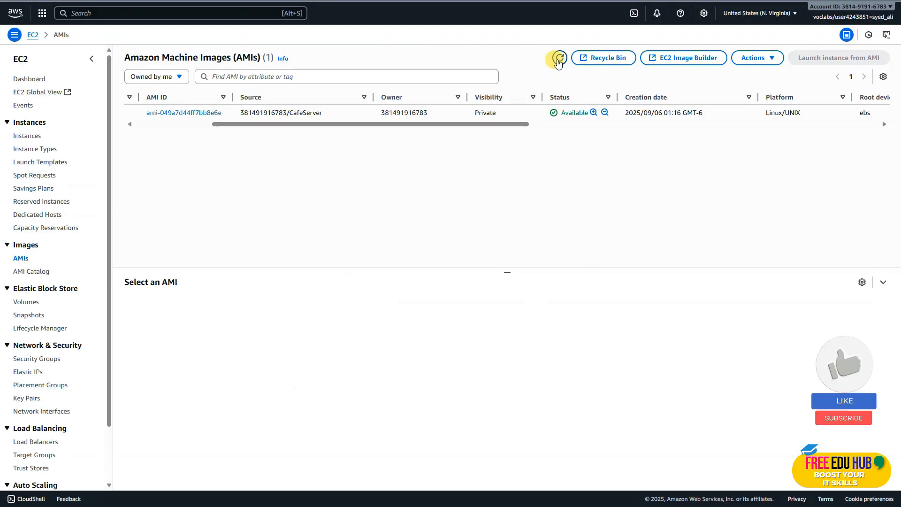
{"action": "mouse_move", "coordinate": [454, 125]}
{"action": "left_mouse_down"}
{"action": "mouse_move", "coordinate": [318, 132]}
{"action": "mouse_move", "coordinate": [444, 137]}
{"action": "left_mouse_up"}
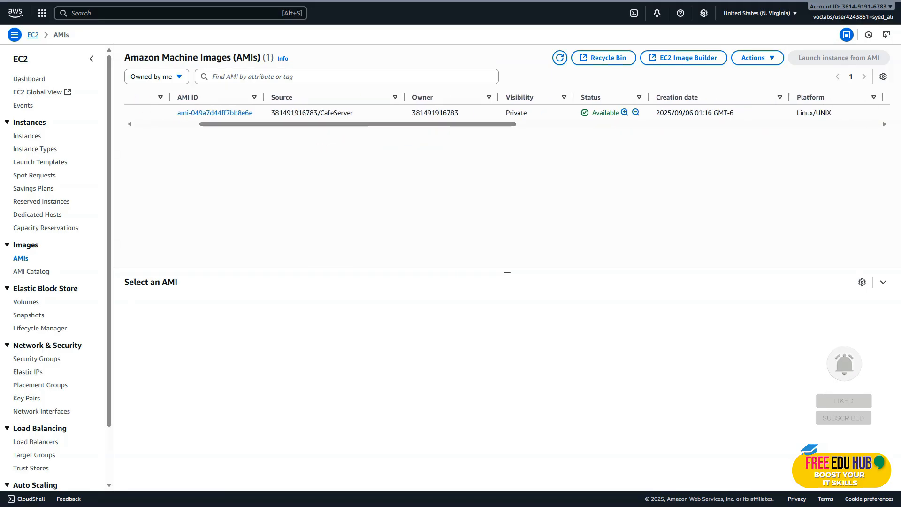
{"action": "left_click_drag", "start_coordinate": [322, 125], "coordinate": [134, 101]}
{"action": "left_click", "coordinate": [134, 98]}
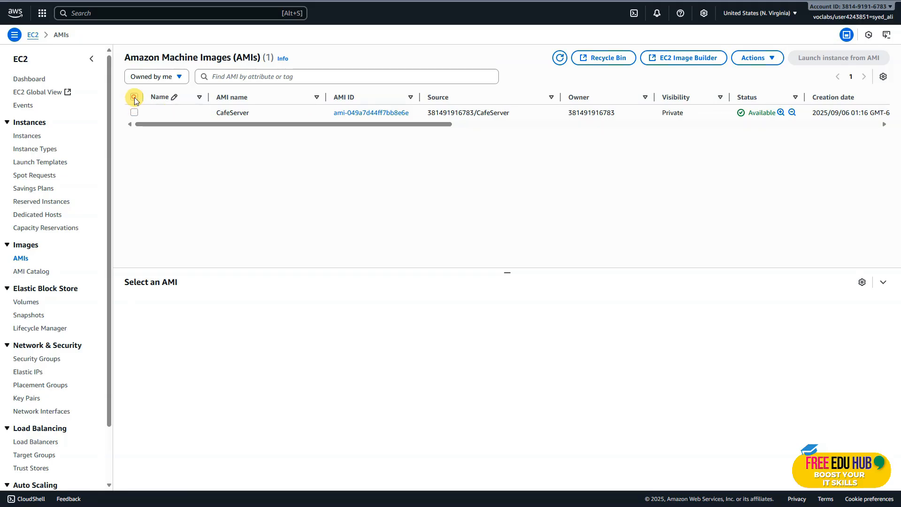
{"action": "left_click", "coordinate": [765, 58]}
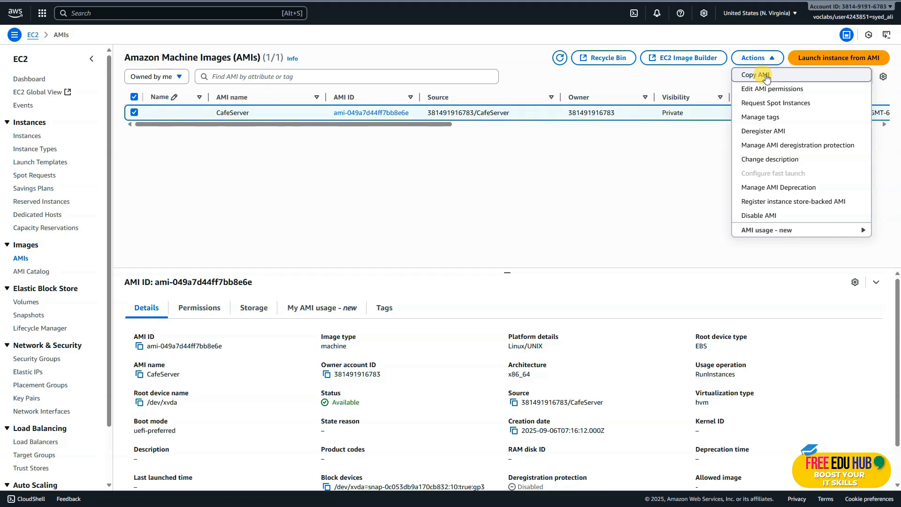
{"action": "left_click", "coordinate": [766, 75]}
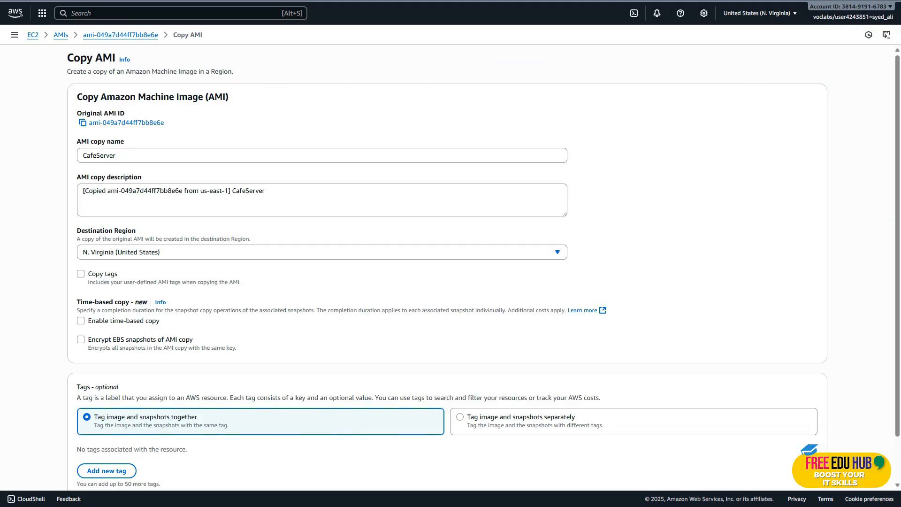
Copy the AMI under the name CafeServer_Dest to the destination Region United States (Oregon), keeping the other settings at their defaults.
{"action": "left_click", "coordinate": [173, 155]}
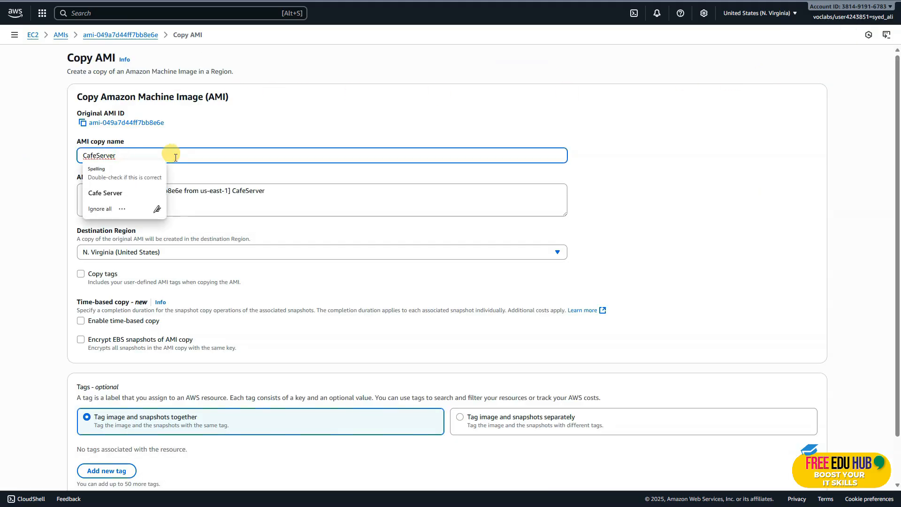
{"action": "type", "text": "_D"}
{"action": "key", "text": "Caps_Lock"}
{"action": "type", "text": "est"}
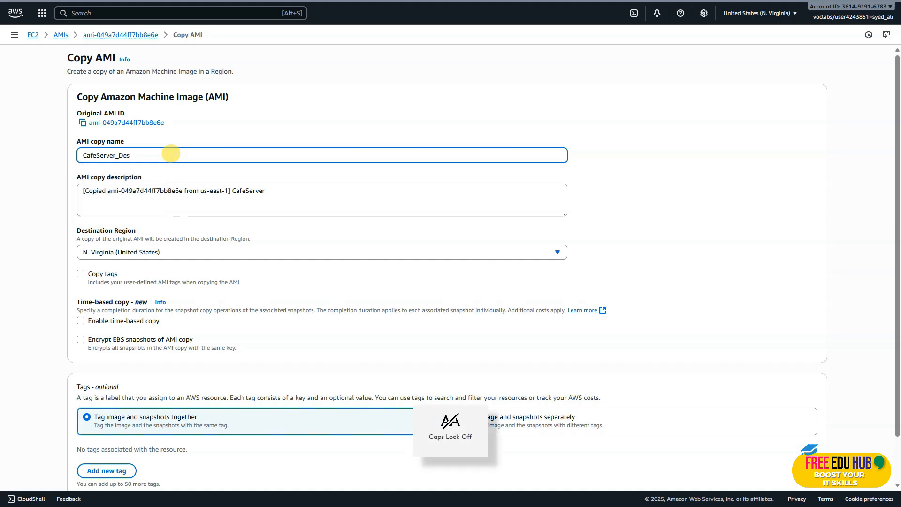
{"action": "left_click", "coordinate": [159, 255]}
{"action": "scroll", "coordinate": [200, 378], "scroll_direction": "down", "scroll_amount": 2}
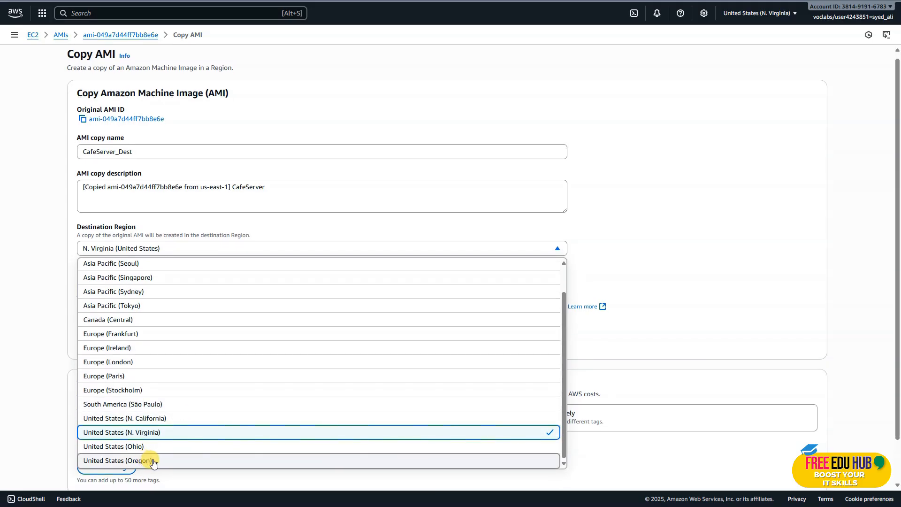
{"action": "left_click", "coordinate": [154, 461]}
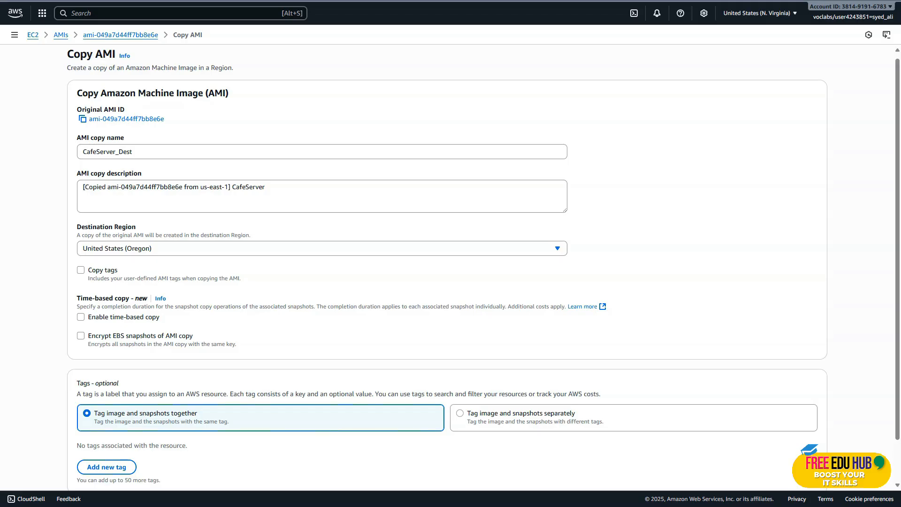
{"action": "scroll", "coordinate": [606, 291], "scroll_direction": "down", "scroll_amount": 2}
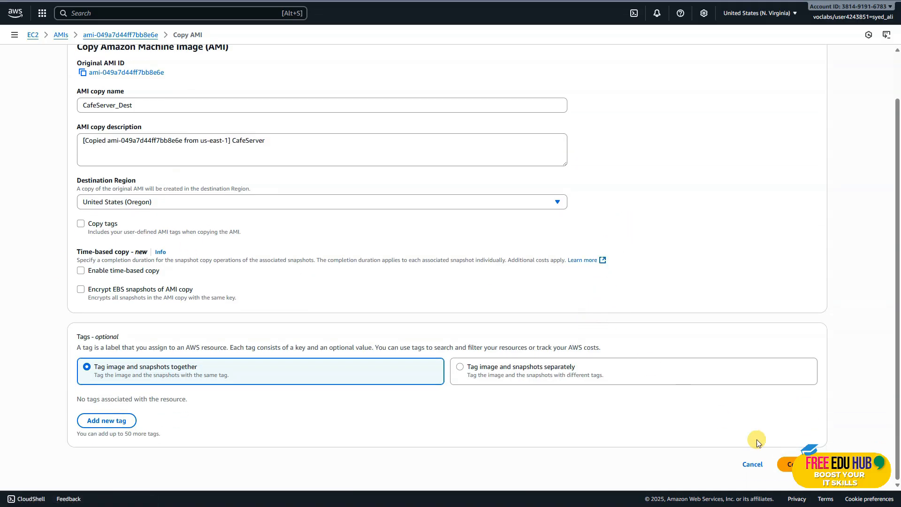
{"action": "left_click", "coordinate": [786, 464]}
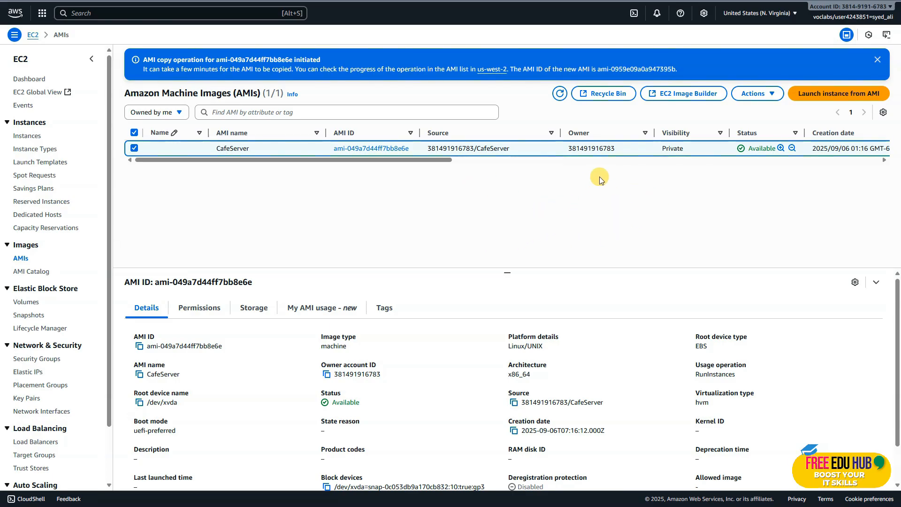
Switch the EC2 console to the Oregon (us-west-2) Region, check the status of the CafeServer_Dest image, and select it.
{"action": "left_click", "coordinate": [766, 14]}
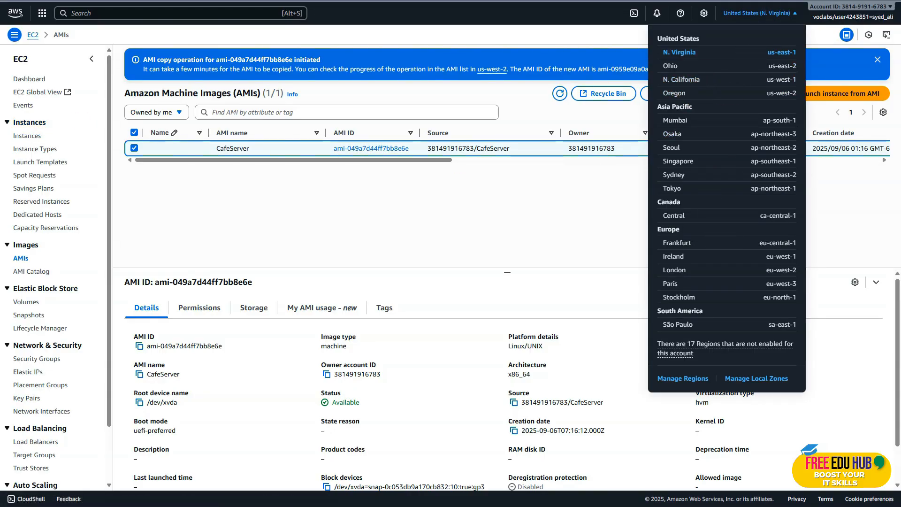
{"action": "left_click", "coordinate": [680, 93]}
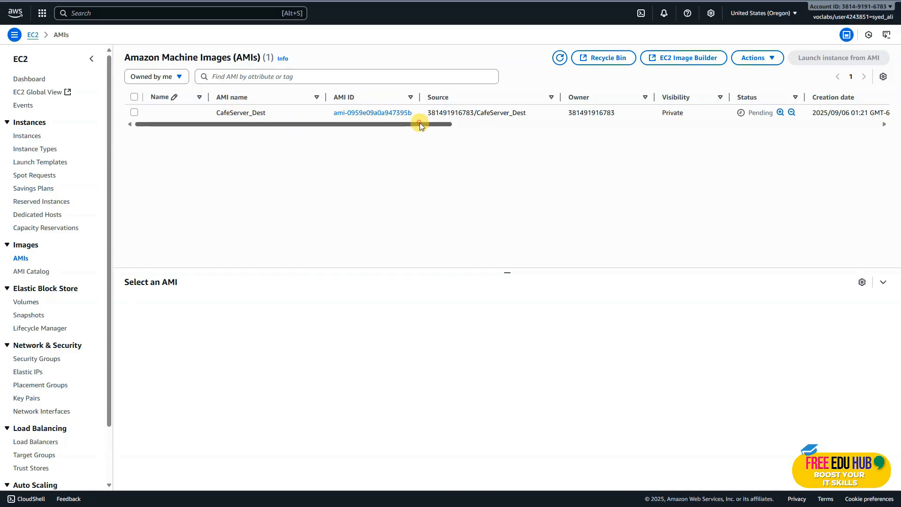
{"action": "left_click_drag", "start_coordinate": [419, 124], "coordinate": [458, 124]}
{"action": "left_click_drag", "start_coordinate": [323, 125], "coordinate": [277, 127]}
{"action": "left_click_drag", "start_coordinate": [217, 112], "coordinate": [266, 115]}
{"action": "left_click", "coordinate": [239, 135]}
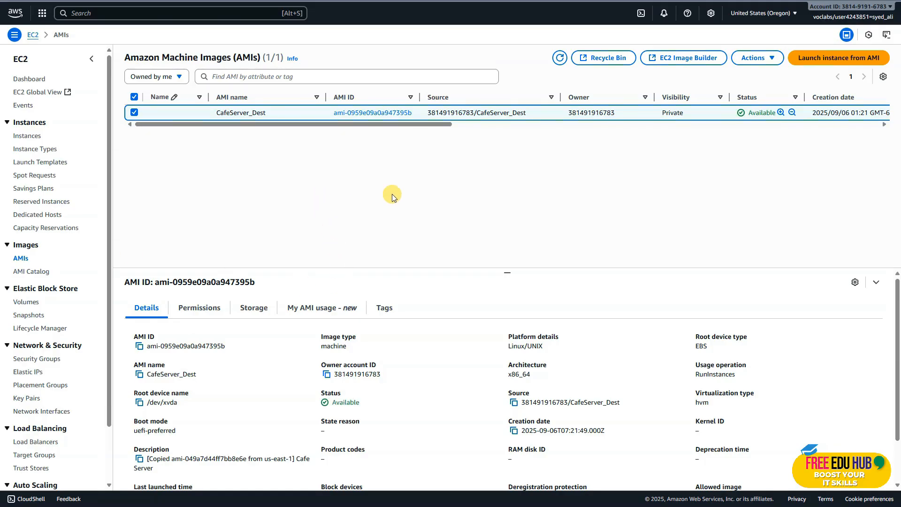
{"action": "left_click", "coordinate": [560, 58]}
Start launching an instance from the CafeServer_Dest image and name it ProdCafeServer, copying the name from the lab instructions.
{"action": "left_click", "coordinate": [815, 61]}
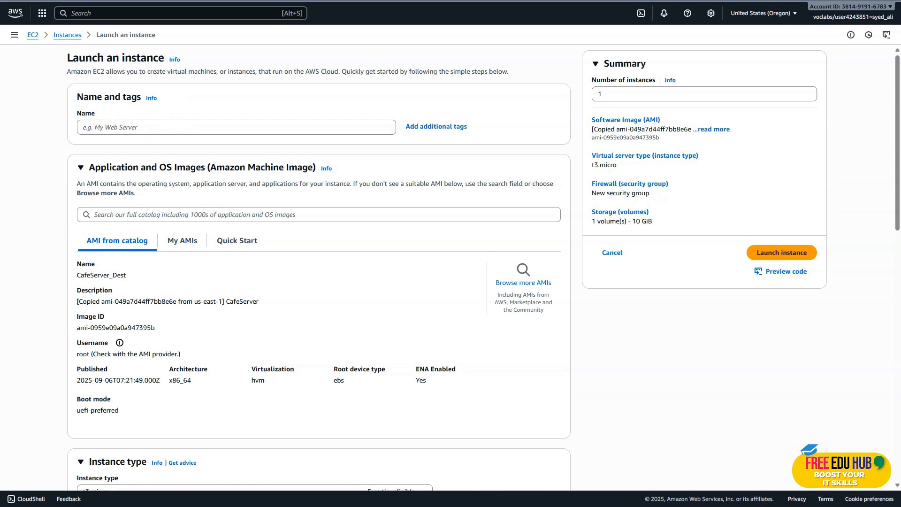
{"action": "key", "text": "ctrl+Tab"}
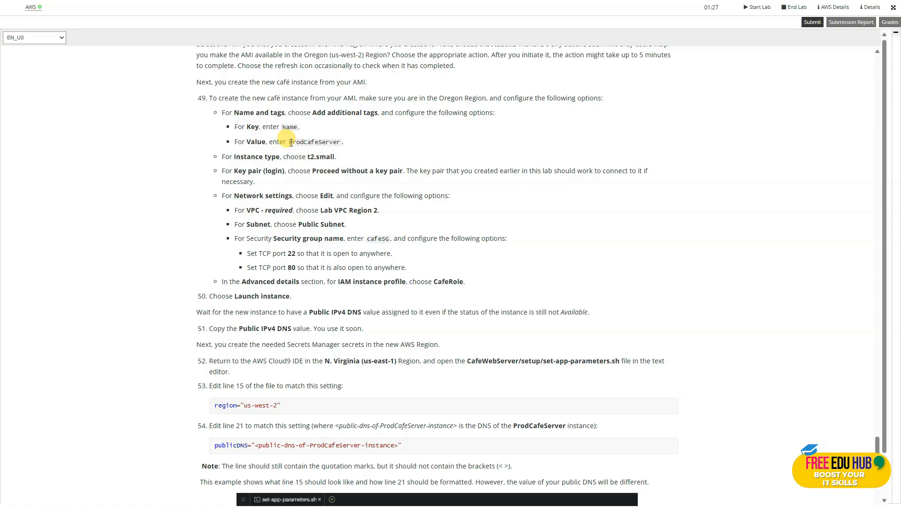
{"action": "left_click_drag", "start_coordinate": [290, 142], "coordinate": [332, 142]}
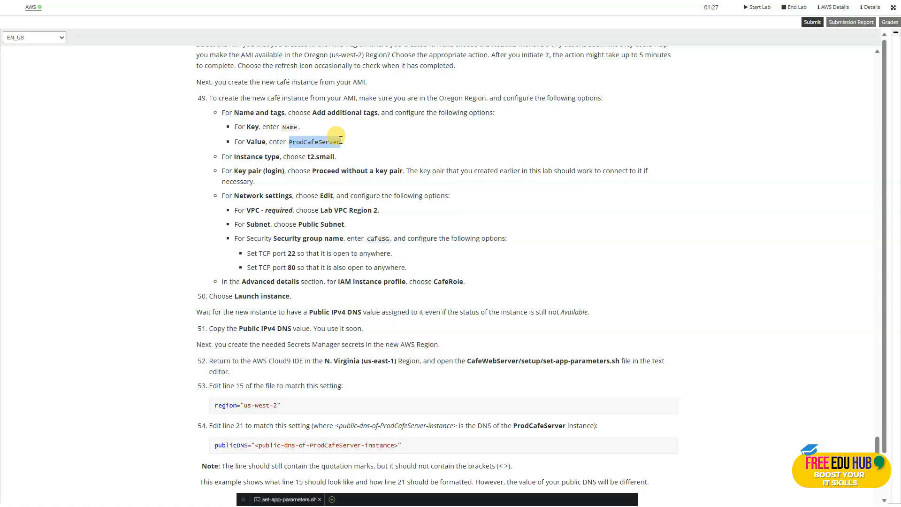
{"action": "key", "text": "ctrl+Tab"}
{"action": "left_click", "coordinate": [145, 121]}
{"action": "key", "text": "ctrl+v"}
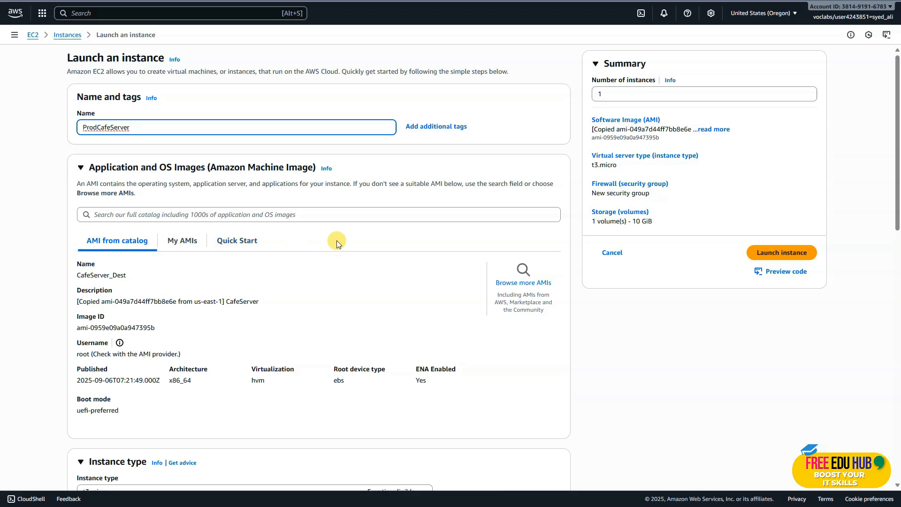
Review the source AMI's description, set the instance type to t2.small, and choose to proceed without a key pair.
{"action": "scroll", "coordinate": [337, 240], "scroll_direction": "down", "scroll_amount": 2}
{"action": "scroll", "coordinate": [306, 237], "scroll_direction": "down", "scroll_amount": 1}
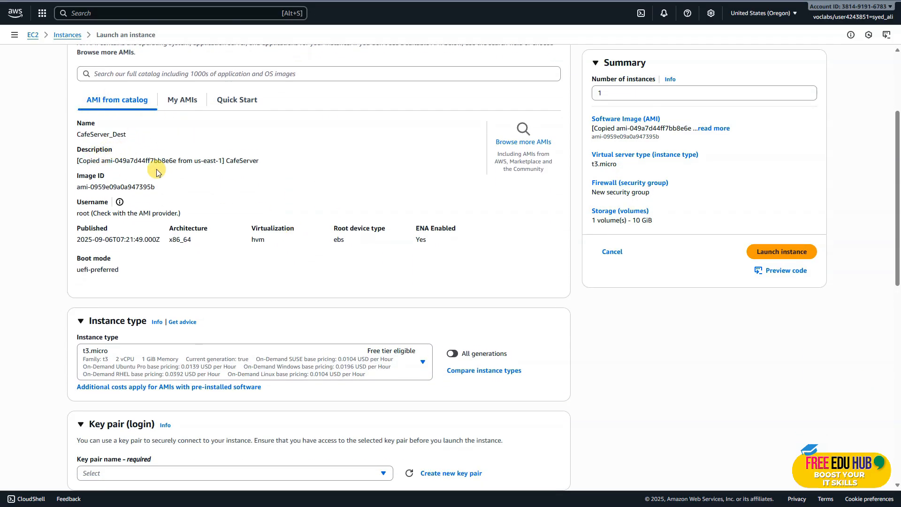
{"action": "left_click_drag", "start_coordinate": [262, 161], "coordinate": [75, 167]}
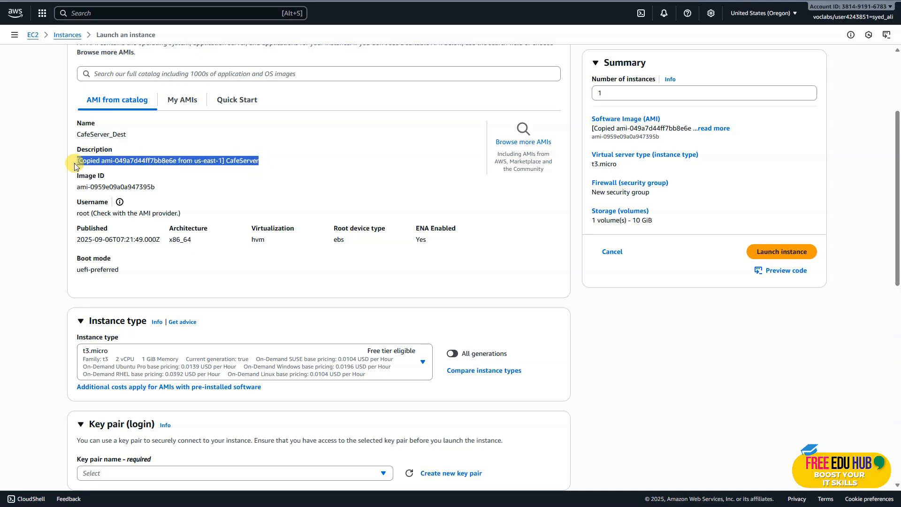
{"action": "left_click", "coordinate": [217, 158]}
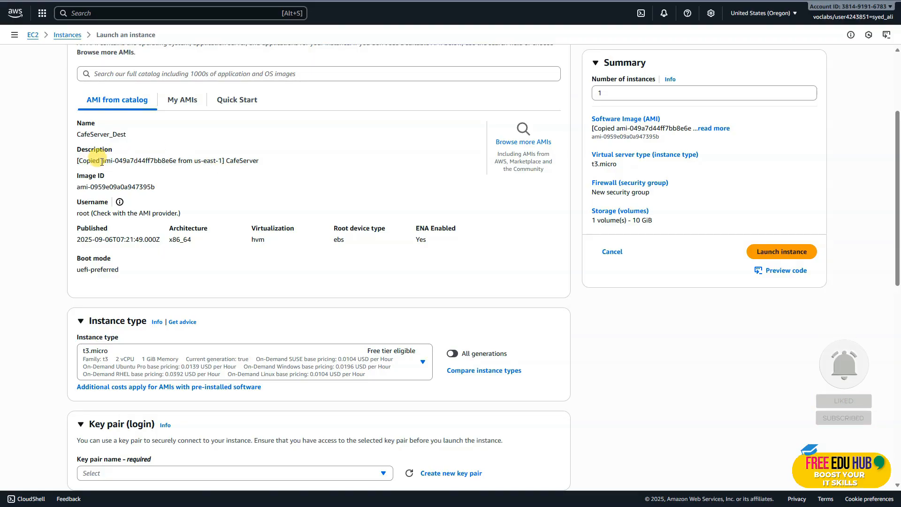
{"action": "left_click_drag", "start_coordinate": [100, 161], "coordinate": [171, 160]}
{"action": "left_click", "coordinate": [267, 178]}
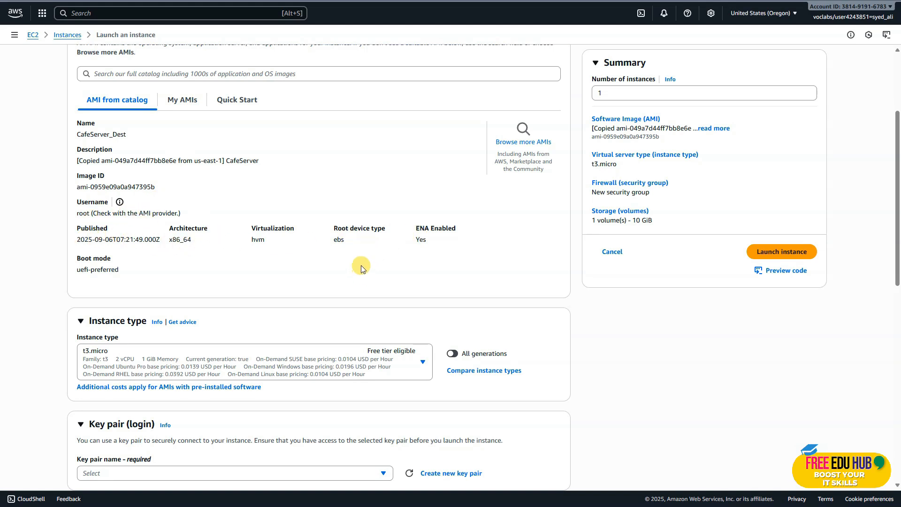
{"action": "scroll", "coordinate": [361, 266], "scroll_direction": "down", "scroll_amount": 4}
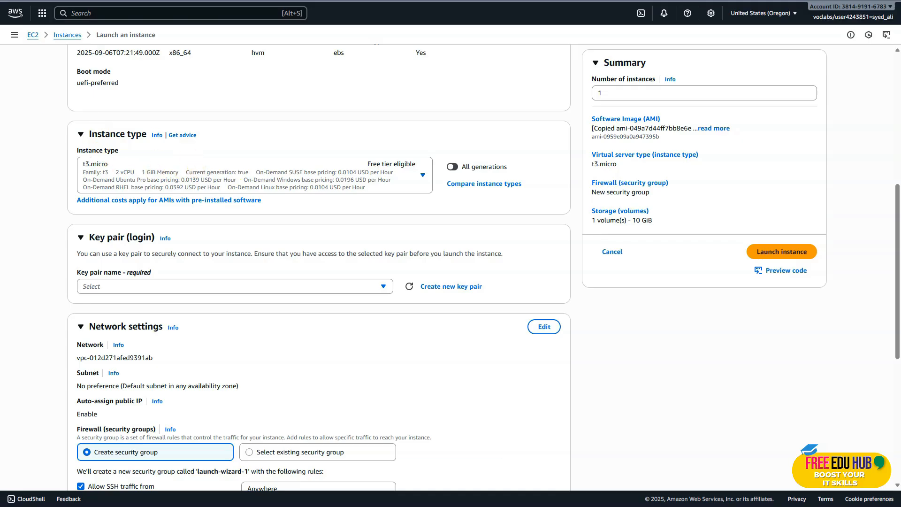
{"action": "left_click", "coordinate": [149, 172]}
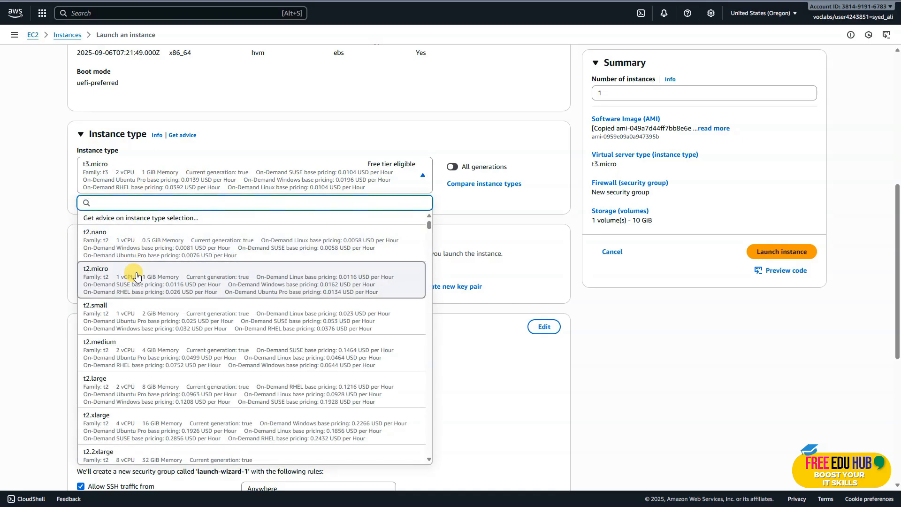
{"action": "left_click", "coordinate": [125, 313]}
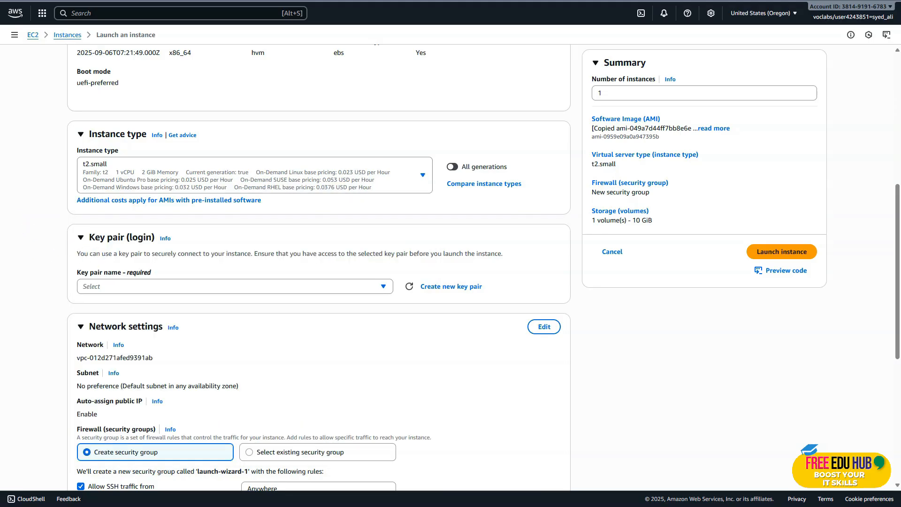
{"action": "left_click", "coordinate": [291, 284]}
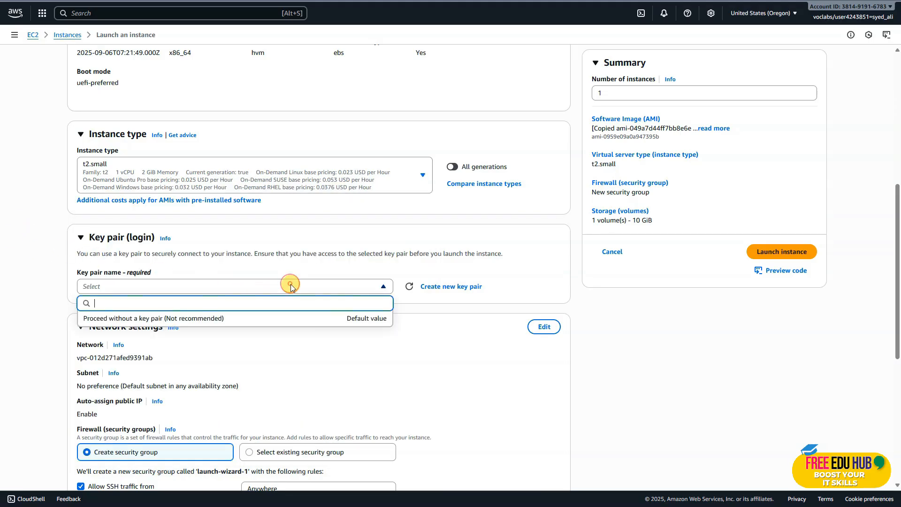
{"action": "left_click", "coordinate": [213, 320]}
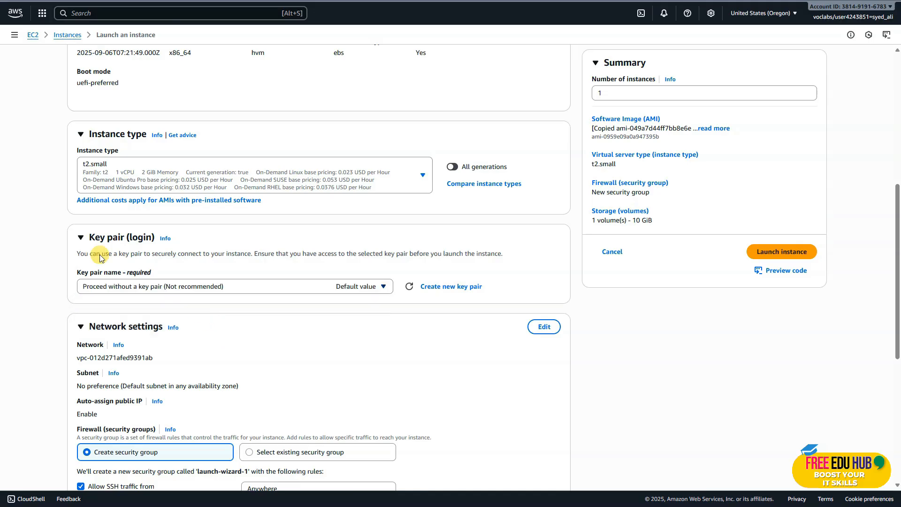
Switch the image source to the AMIs owned by this account, using CafeServer_Dest.
{"action": "scroll", "coordinate": [382, 340], "scroll_direction": "up", "scroll_amount": 2}
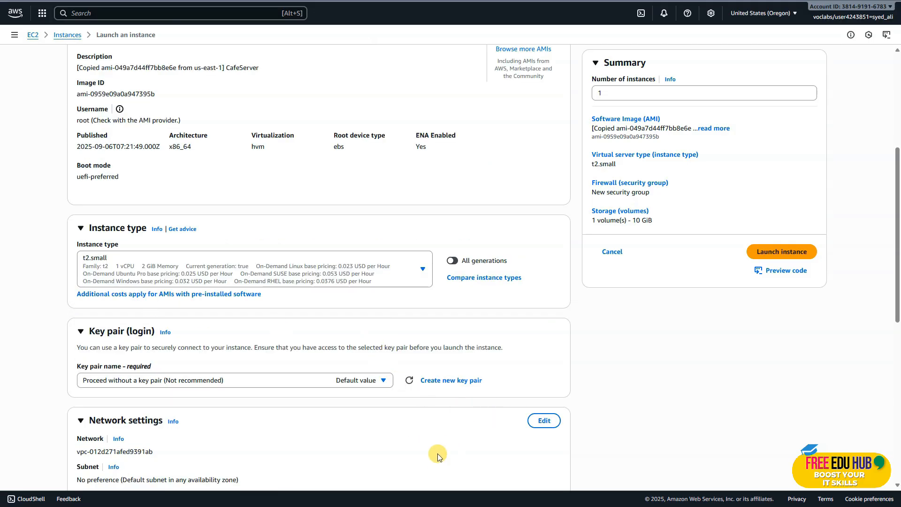
{"action": "scroll", "coordinate": [427, 447], "scroll_direction": "down", "scroll_amount": 2}
{"action": "scroll", "coordinate": [427, 446], "scroll_direction": "up", "scroll_amount": 4}
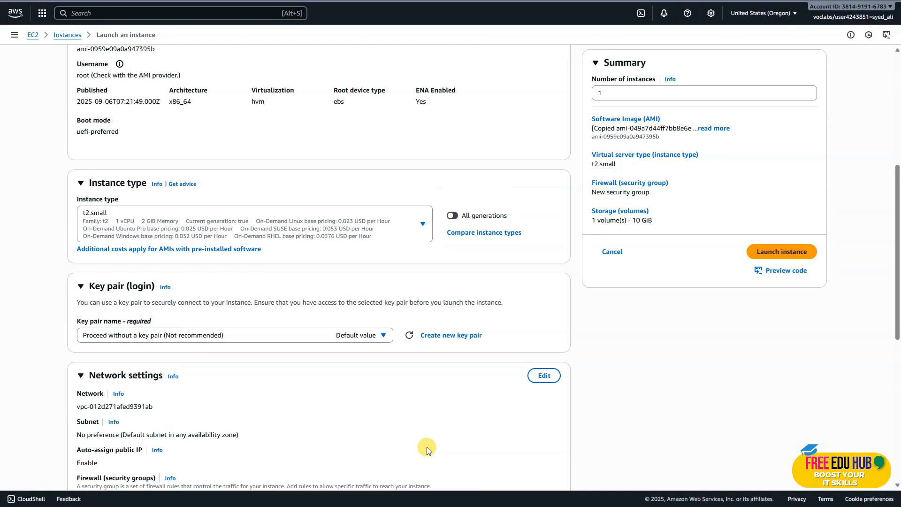
{"action": "scroll", "coordinate": [407, 413], "scroll_direction": "up", "scroll_amount": 1}
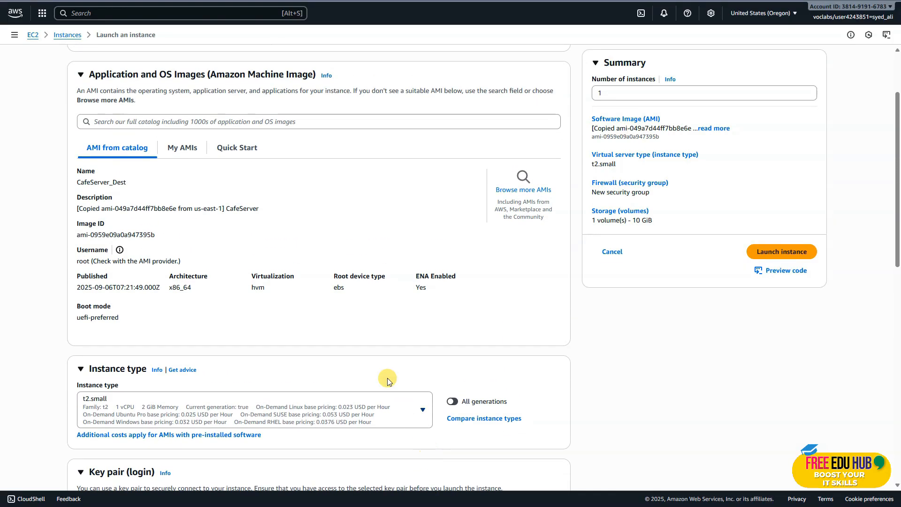
{"action": "left_click", "coordinate": [183, 153]}
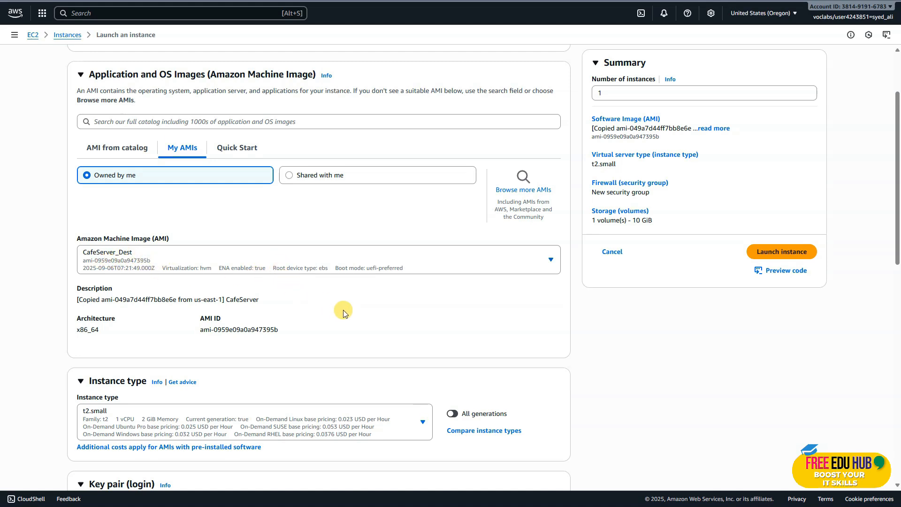
Edit the launch configuration's network settings and set the VPC to Lab VPC Region 2.
{"action": "scroll", "coordinate": [344, 309], "scroll_direction": "down", "scroll_amount": 3}
{"action": "scroll", "coordinate": [234, 235], "scroll_direction": "down", "scroll_amount": 1}
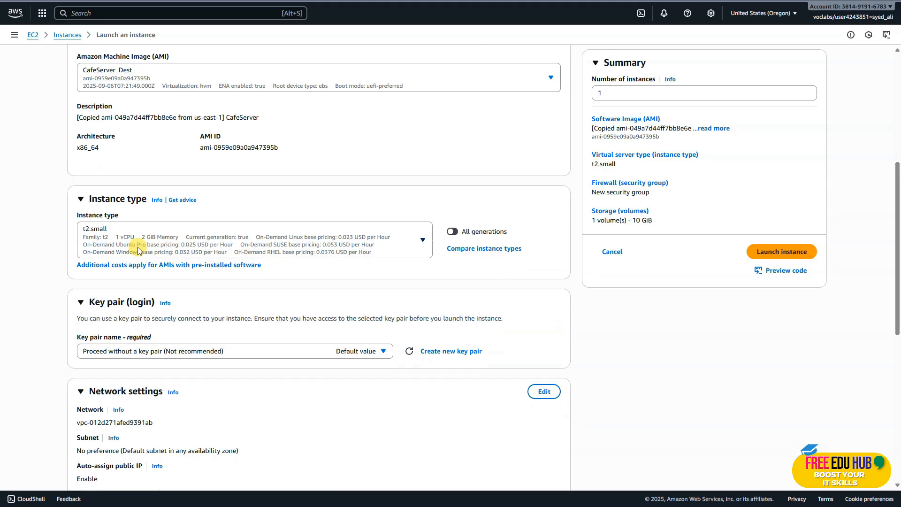
{"action": "scroll", "coordinate": [192, 248], "scroll_direction": "down", "scroll_amount": 3}
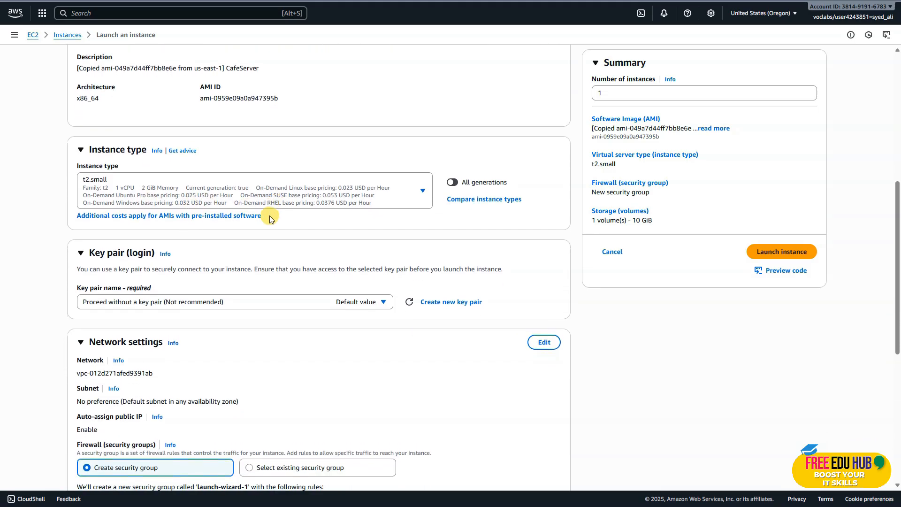
{"action": "scroll", "coordinate": [498, 223], "scroll_direction": "down", "scroll_amount": 1}
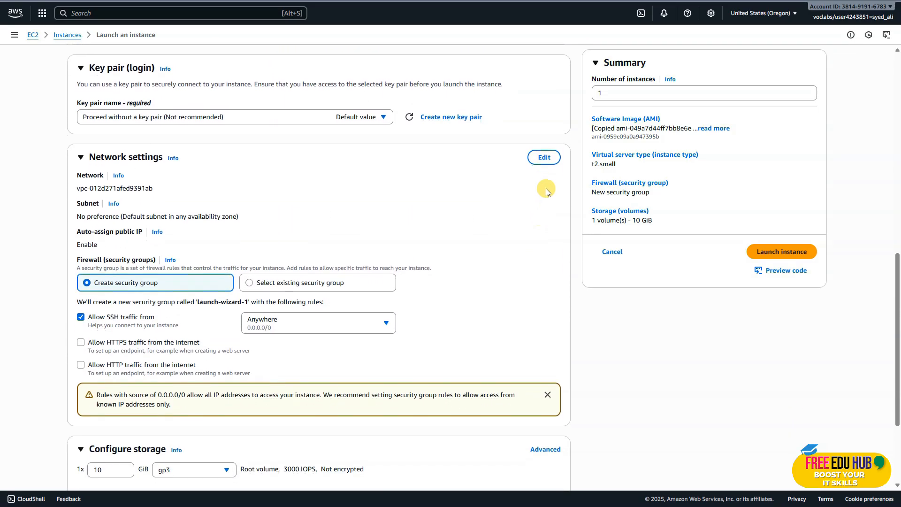
{"action": "left_click", "coordinate": [547, 151]}
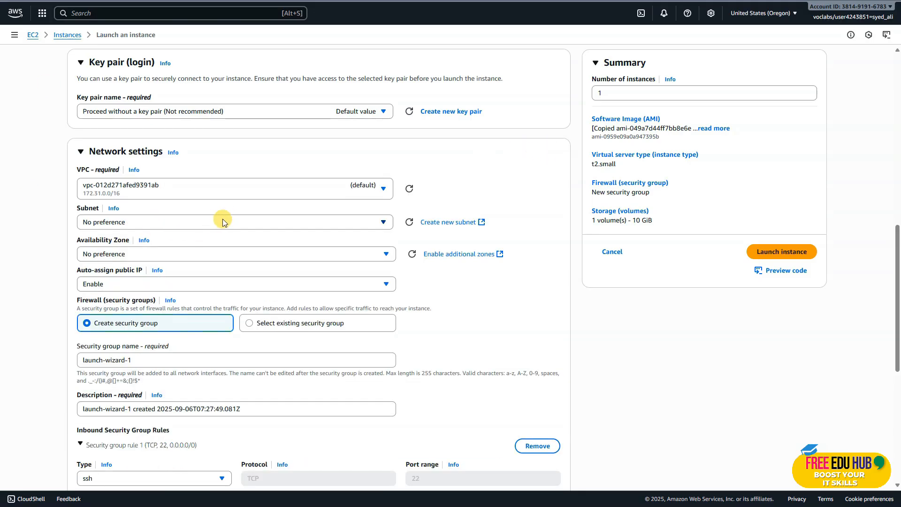
{"action": "left_click", "coordinate": [384, 190]}
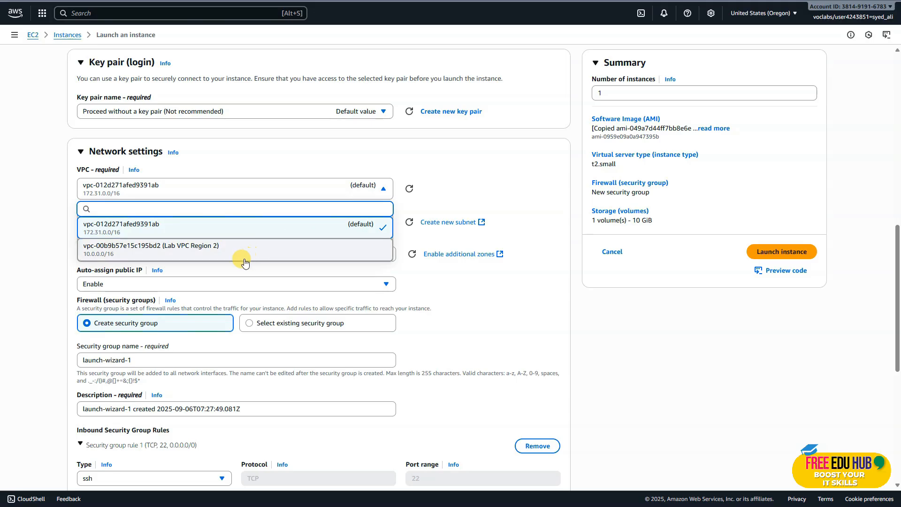
{"action": "left_click", "coordinate": [179, 253]}
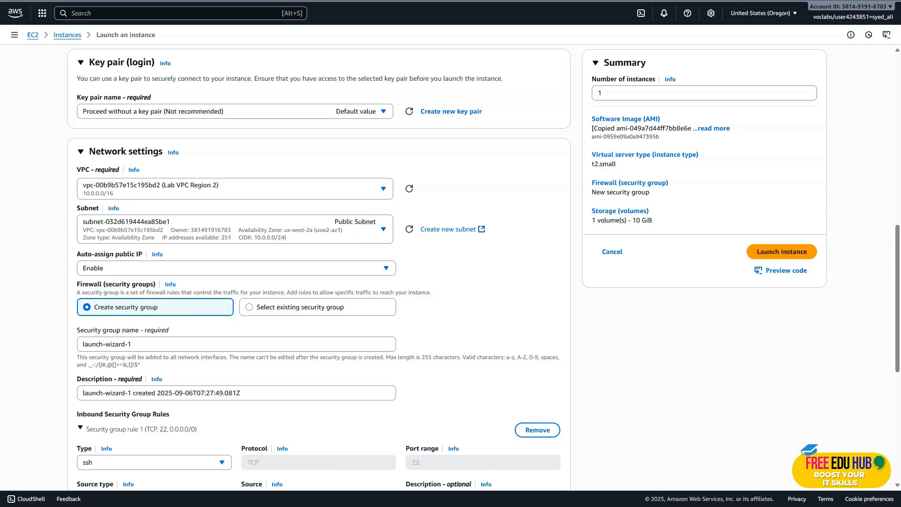
Use an existing security group for the instance and choose the CafeSG group.
{"action": "left_click", "coordinate": [283, 309]}
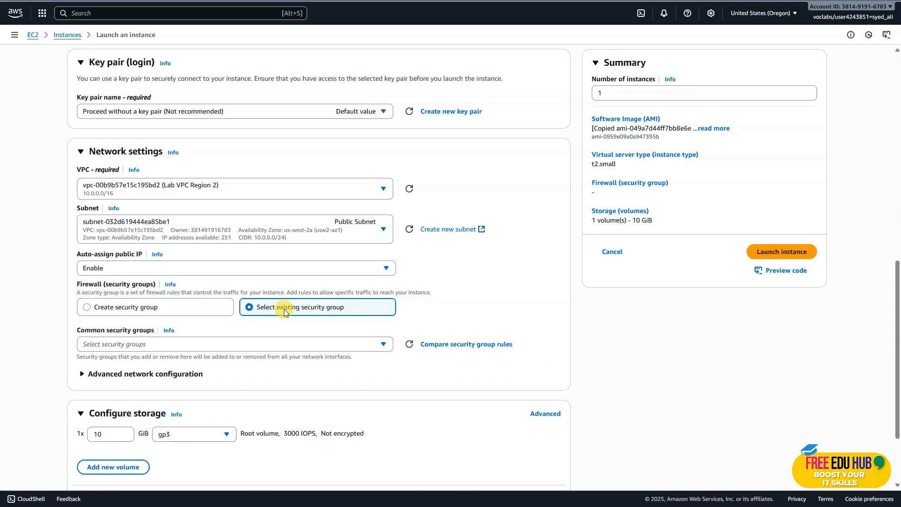
{"action": "left_click", "coordinate": [266, 344]}
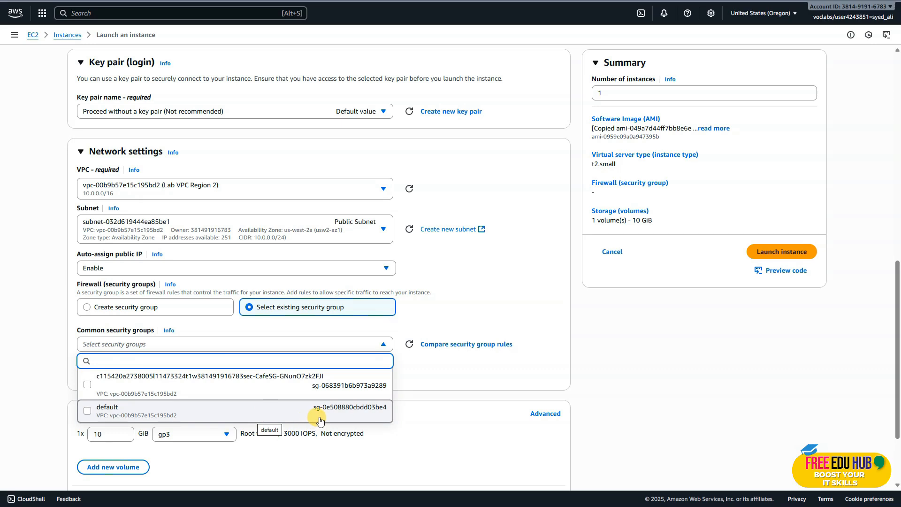
{"action": "left_click", "coordinate": [327, 391]}
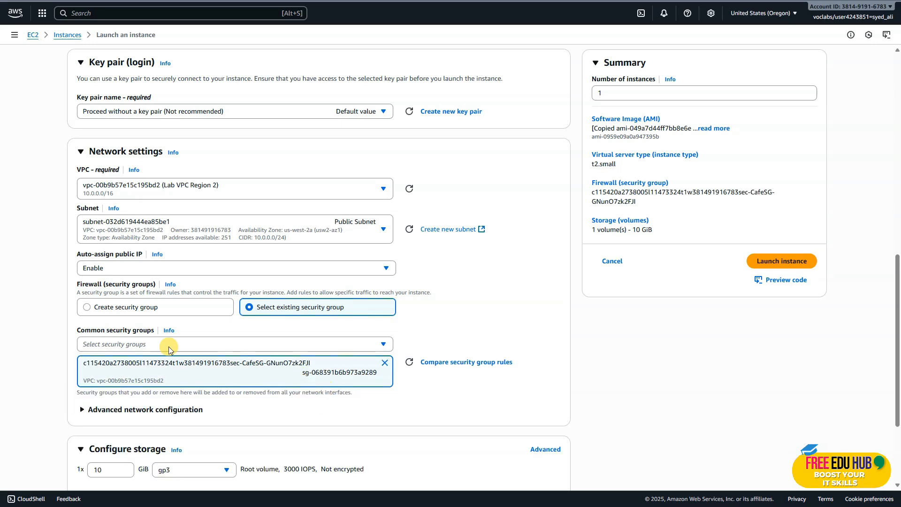
Expand the advanced details and set the IAM instance profile to CafeRole.
{"action": "scroll", "coordinate": [330, 310], "scroll_direction": "down", "scroll_amount": 3}
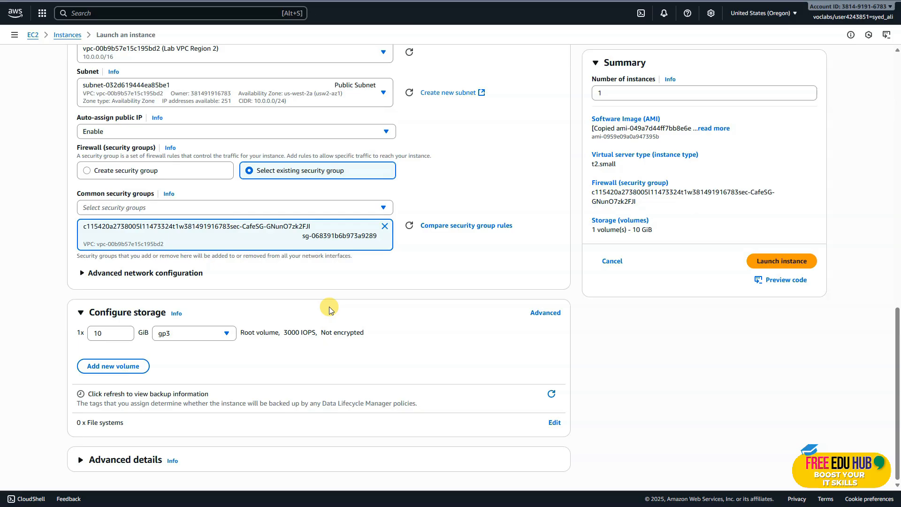
{"action": "left_click", "coordinate": [123, 459]}
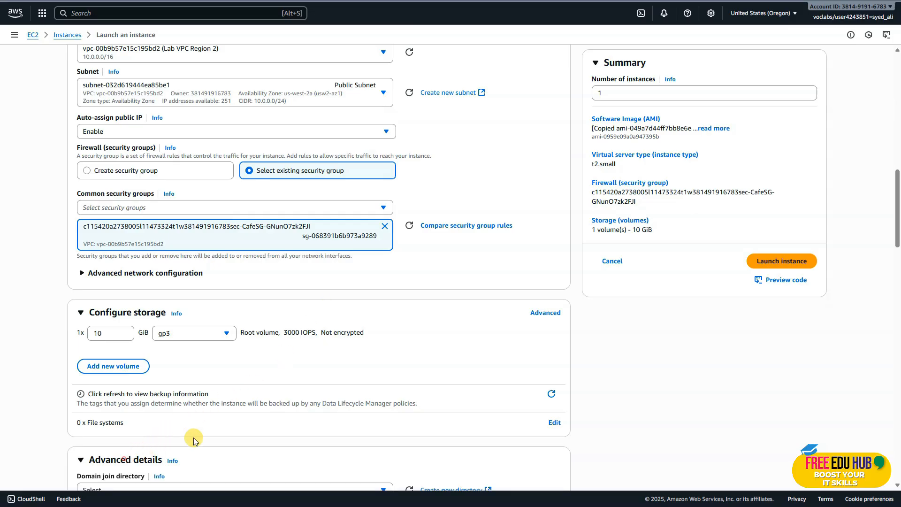
{"action": "scroll", "coordinate": [263, 411], "scroll_direction": "down", "scroll_amount": 2}
{"action": "scroll", "coordinate": [263, 410], "scroll_direction": "down", "scroll_amount": 5}
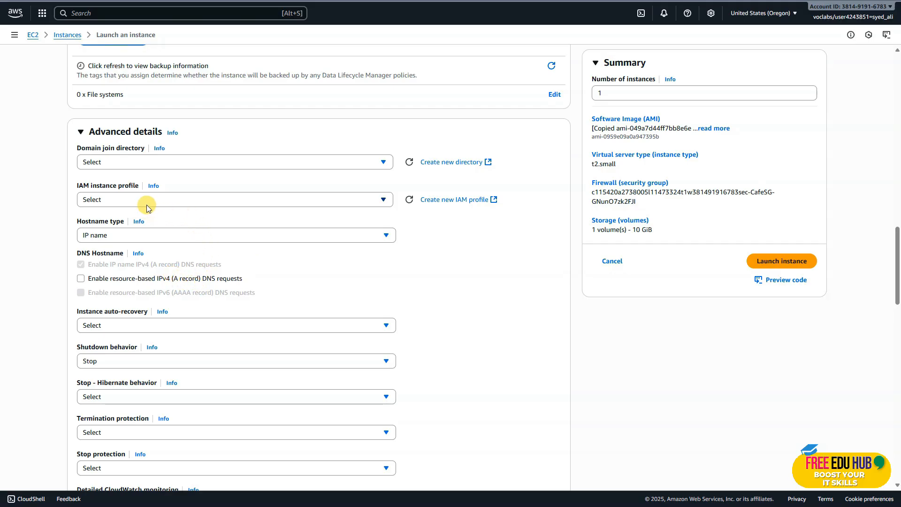
{"action": "left_click", "coordinate": [160, 199]}
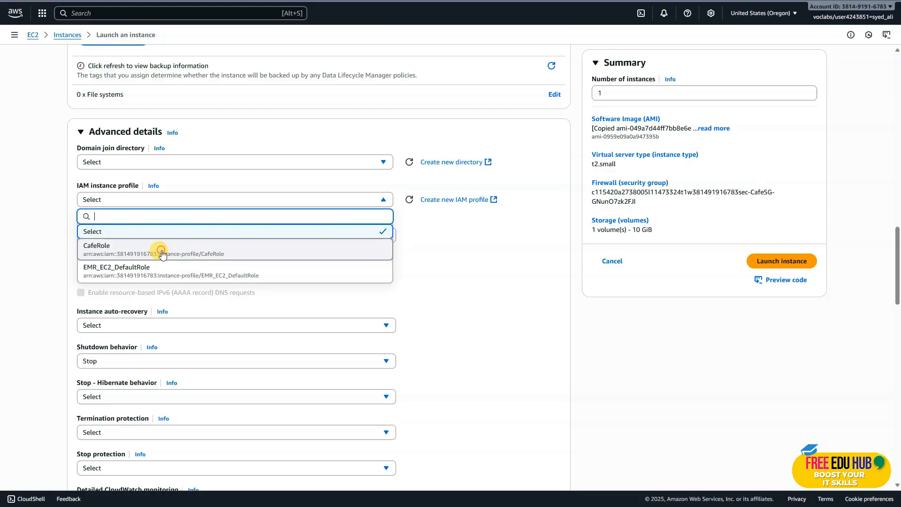
{"action": "left_click", "coordinate": [162, 253]}
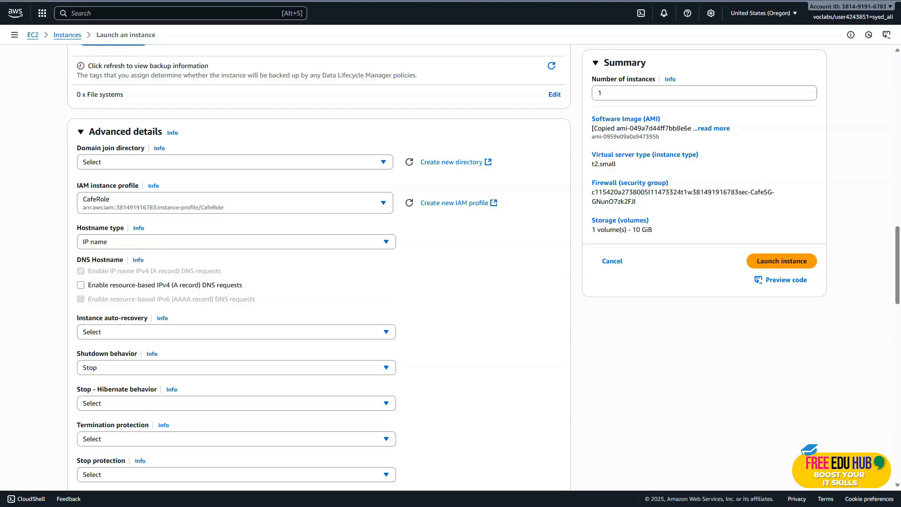
Review the remaining advanced options, launch the instance, and refresh its entry in the instances list.
{"action": "scroll", "coordinate": [418, 317], "scroll_direction": "down", "scroll_amount": 9}
{"action": "scroll", "coordinate": [445, 352], "scroll_direction": "down", "scroll_amount": 15}
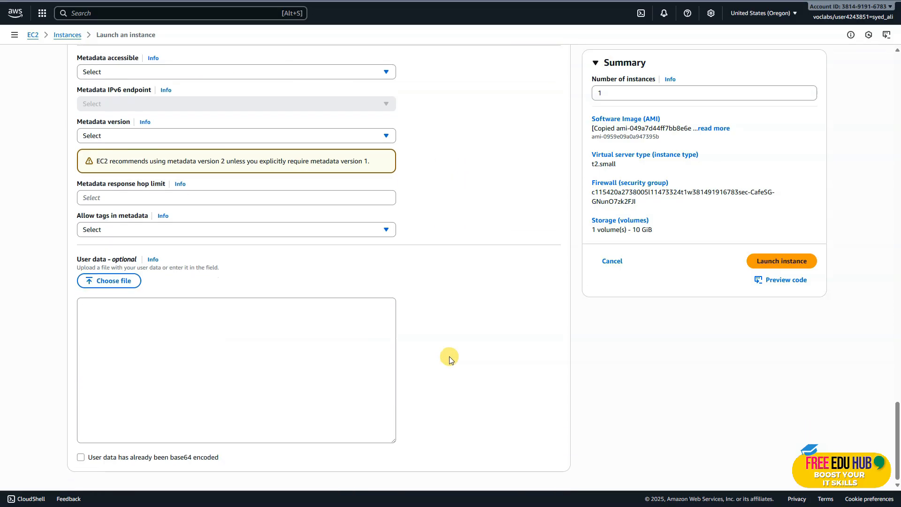
{"action": "scroll", "coordinate": [452, 356], "scroll_direction": "up", "scroll_amount": 20}
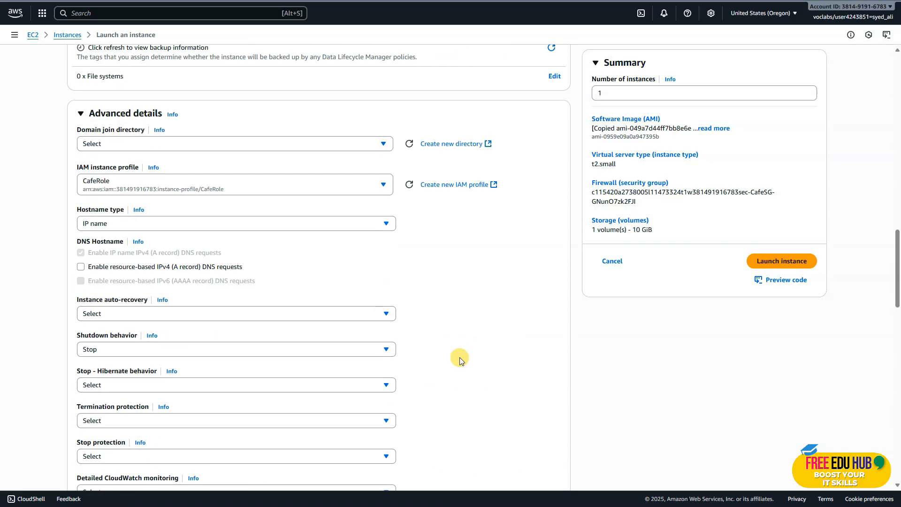
{"action": "left_click", "coordinate": [779, 263]}
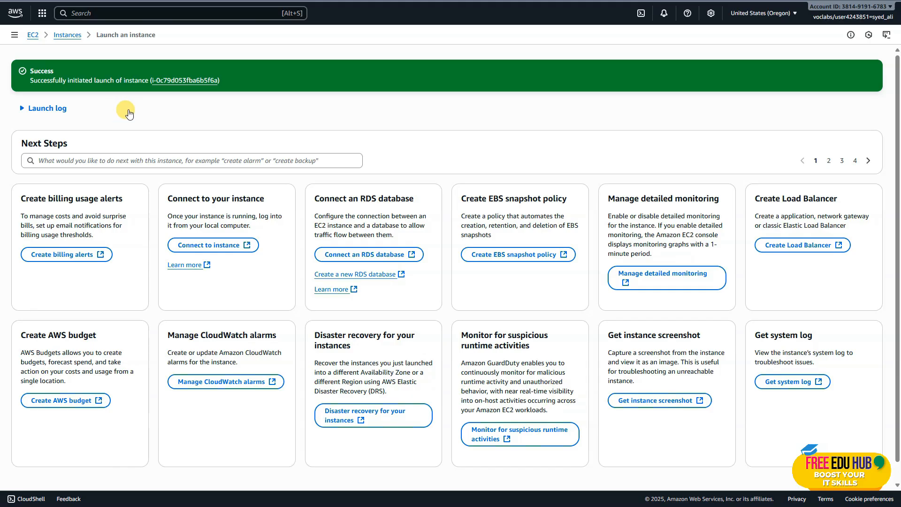
{"action": "left_click", "coordinate": [67, 36]}
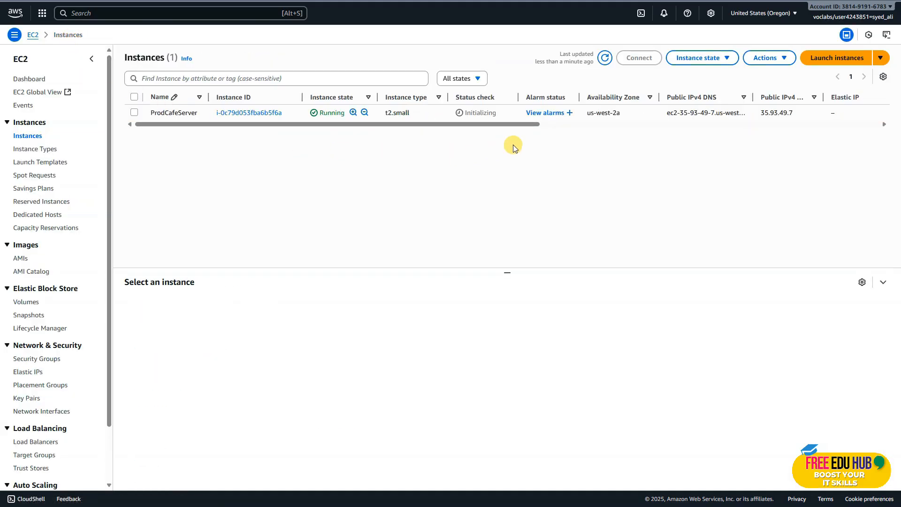
{"action": "left_click_drag", "start_coordinate": [483, 122], "coordinate": [430, 120]}
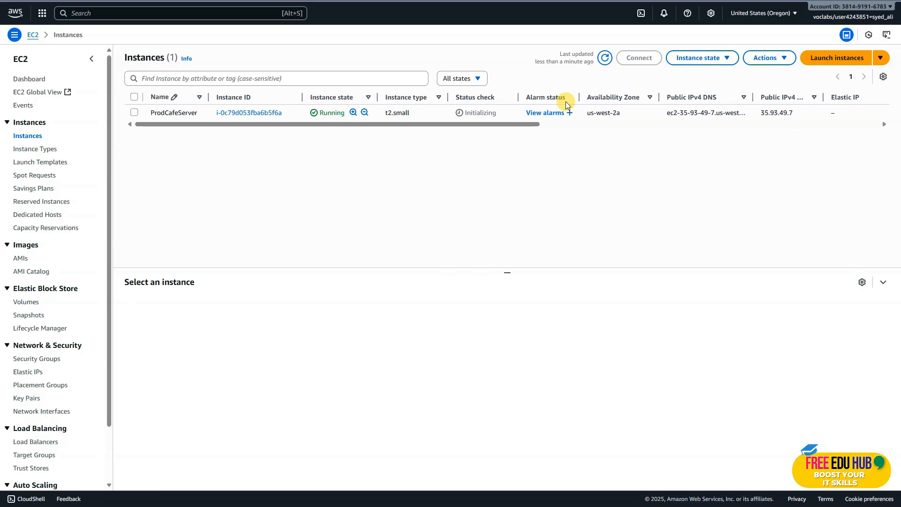
{"action": "left_click", "coordinate": [601, 60]}
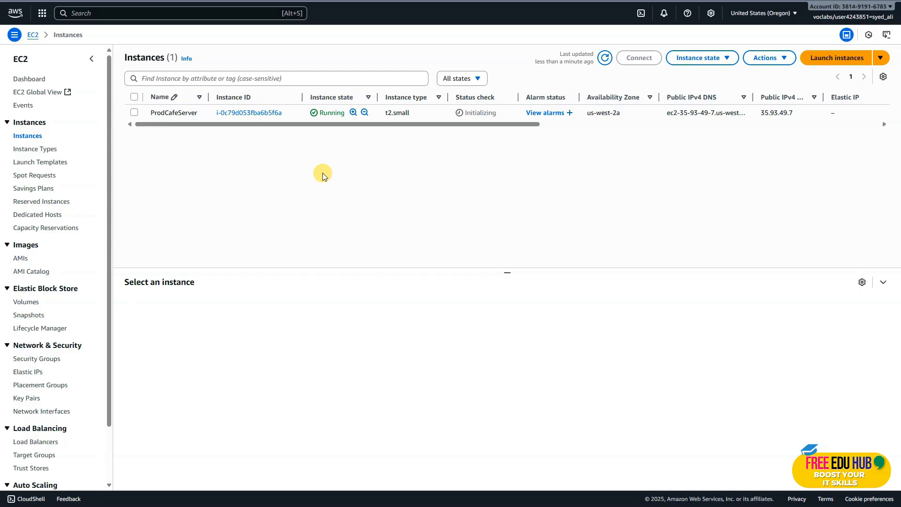
Select ProdCafeServer, examine its instance summary and security details, and refresh its status.
{"action": "left_click", "coordinate": [134, 111]}
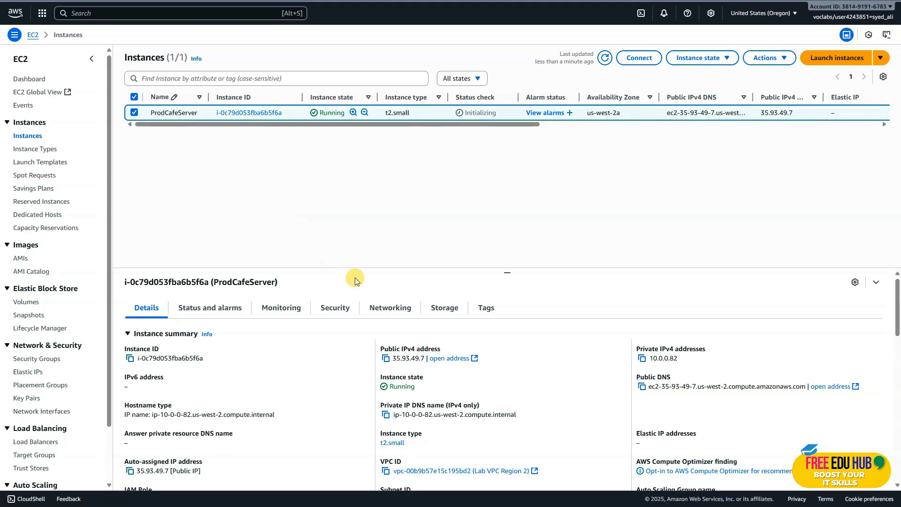
{"action": "scroll", "coordinate": [318, 342], "scroll_direction": "down", "scroll_amount": 3}
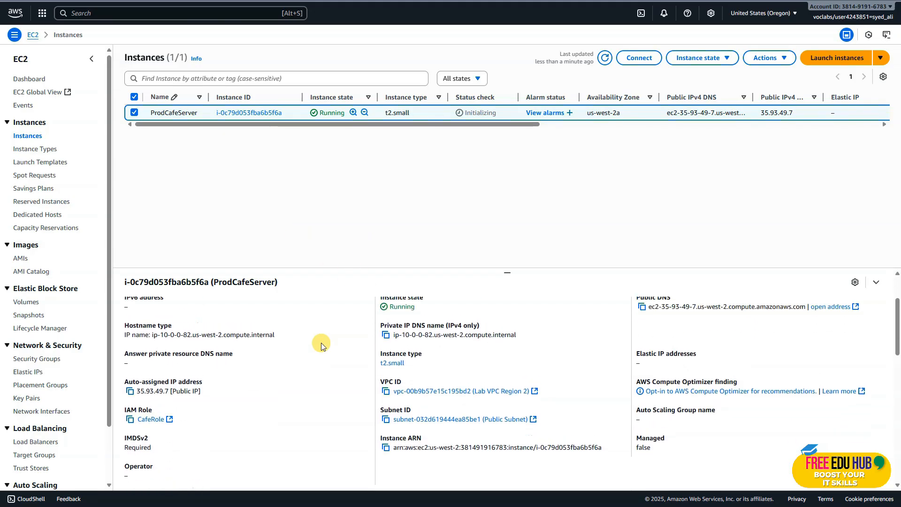
{"action": "scroll", "coordinate": [301, 339], "scroll_direction": "up", "scroll_amount": 3}
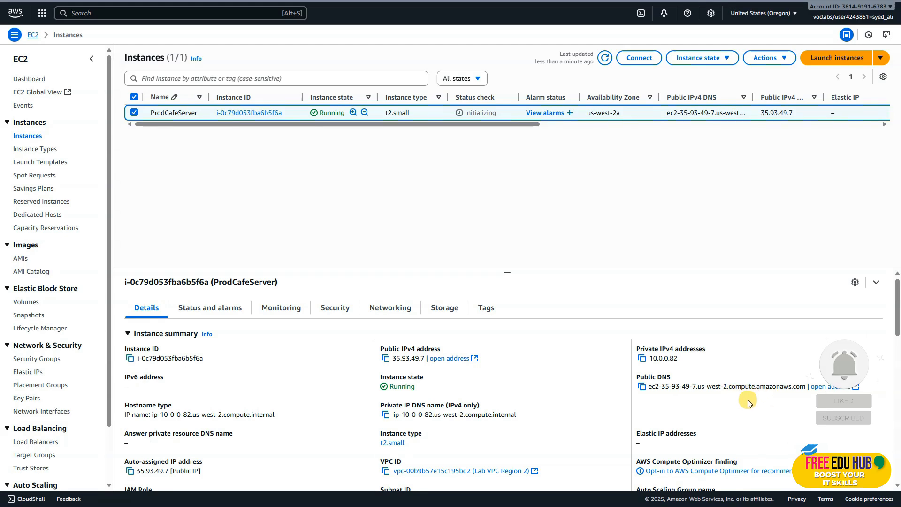
{"action": "left_click", "coordinate": [337, 309]}
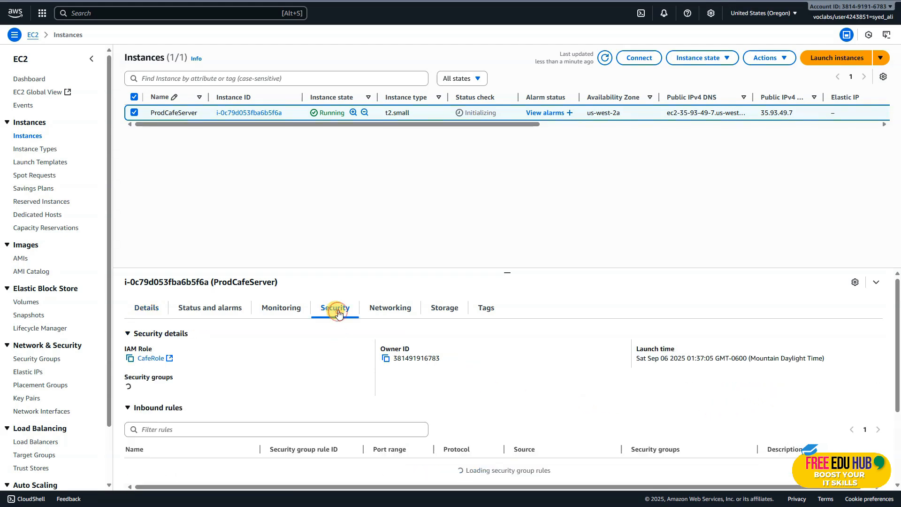
{"action": "scroll", "coordinate": [429, 410], "scroll_direction": "down", "scroll_amount": 1}
{"action": "scroll", "coordinate": [425, 408], "scroll_direction": "up", "scroll_amount": 1}
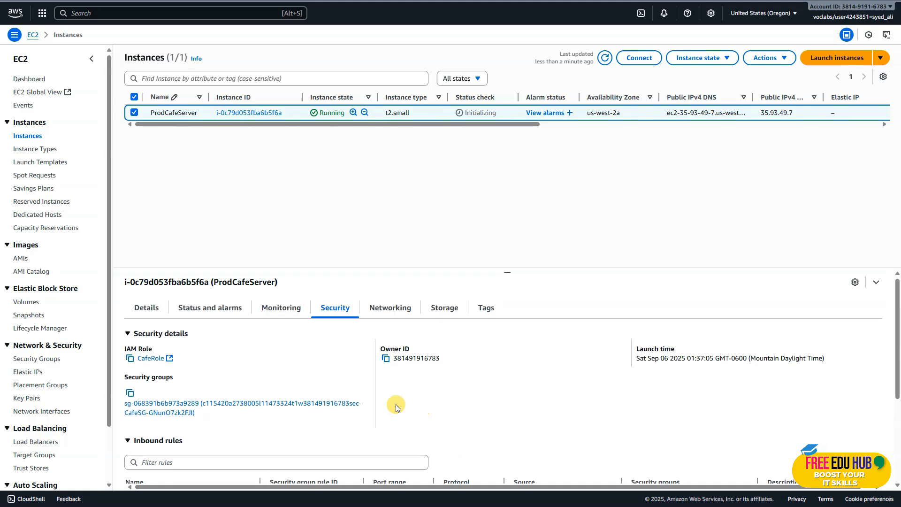
{"action": "scroll", "coordinate": [201, 359], "scroll_direction": "down", "scroll_amount": 1}
{"action": "scroll", "coordinate": [212, 364], "scroll_direction": "up", "scroll_amount": 1}
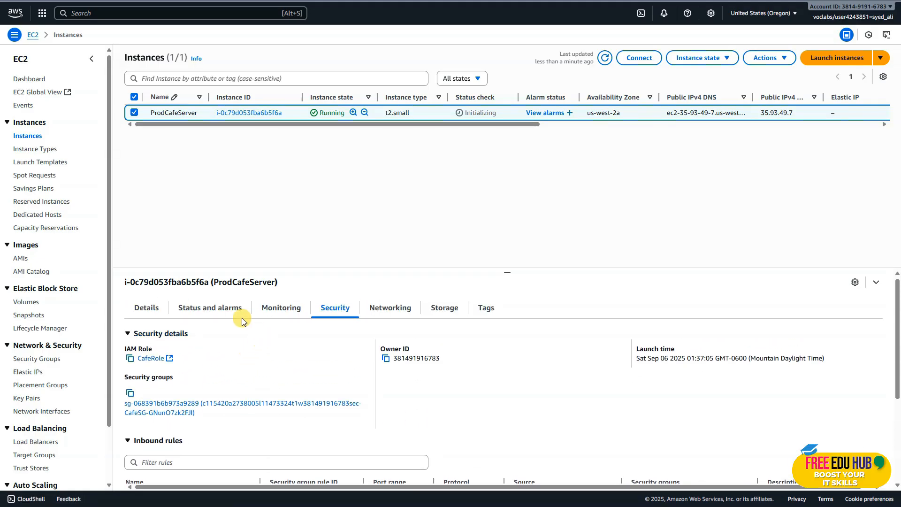
{"action": "left_click", "coordinate": [145, 308]}
{"action": "left_click", "coordinate": [605, 58]}
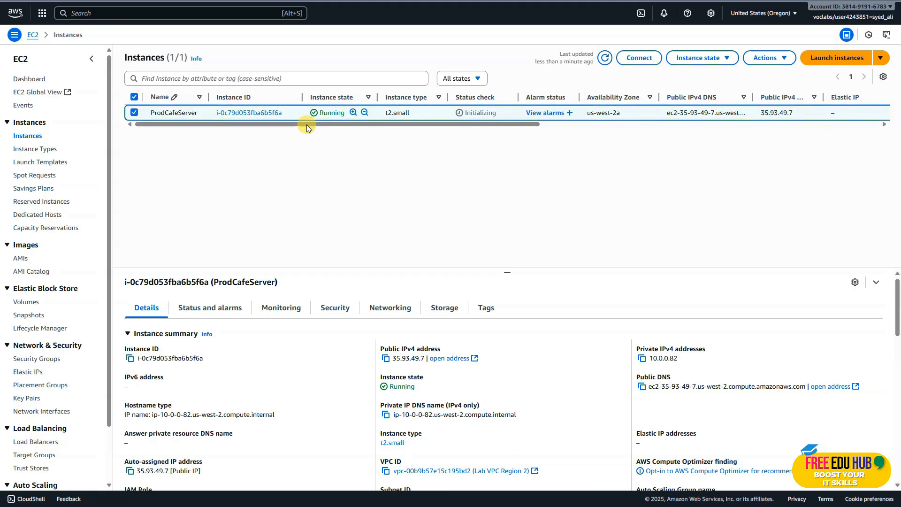
Switch to the Cloud9 IDE, open set-app-parameters.sh from the setup folder, and change line 15 to region="us-west-2".
{"action": "key", "text": "ctrl+Tab"}
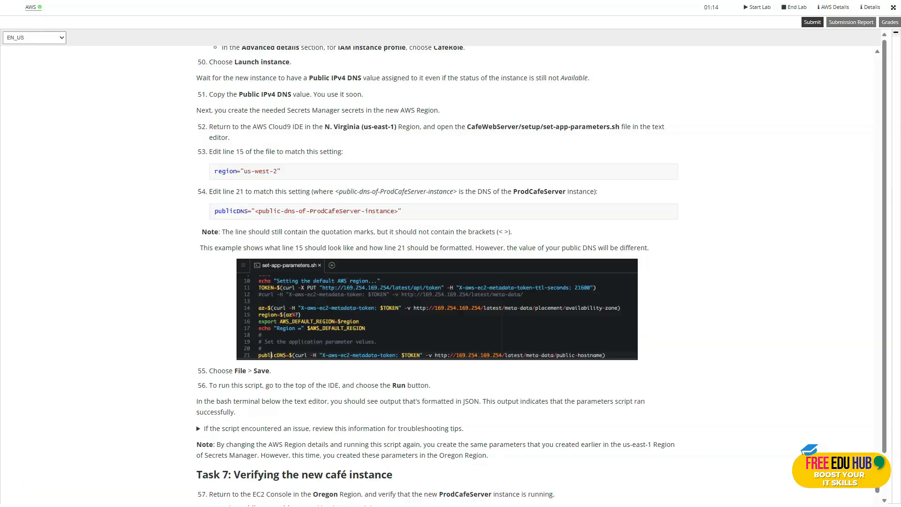
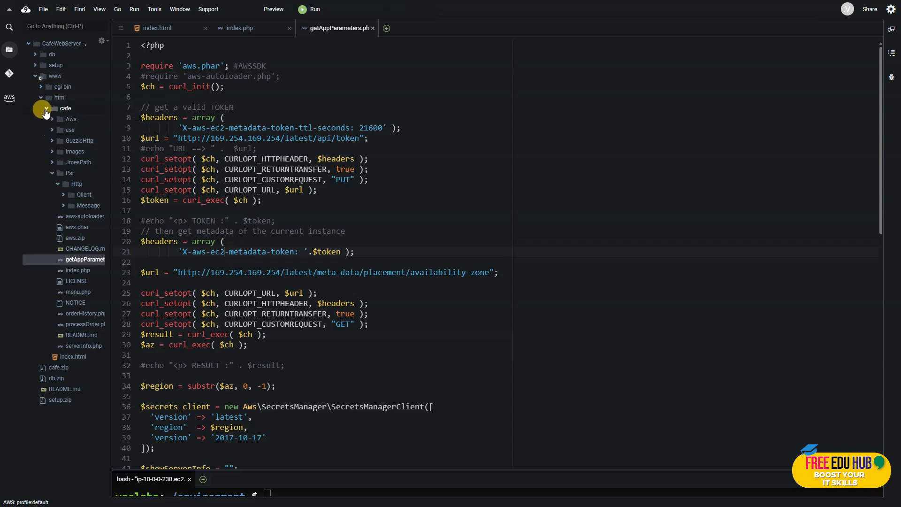
{"action": "left_click", "coordinate": [35, 65]}
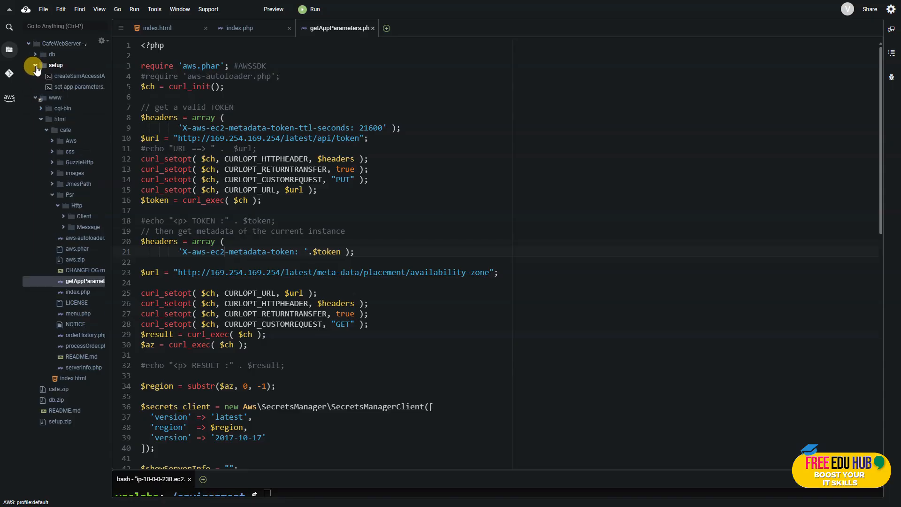
{"action": "double_click", "coordinate": [72, 89]}
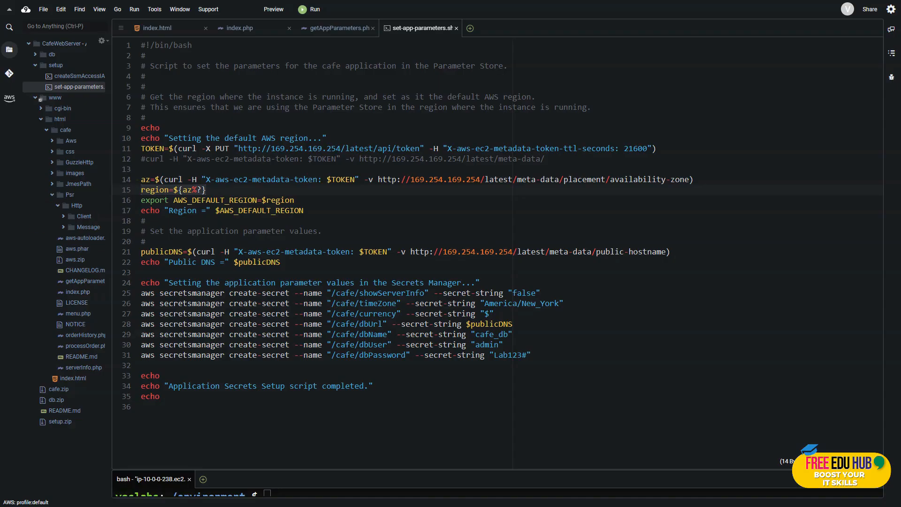
{"action": "left_click", "coordinate": [155, 189]}
{"action": "left_click_drag", "start_coordinate": [213, 189], "coordinate": [136, 193]}
{"action": "type", "text": "region=\"us-west-2\""}
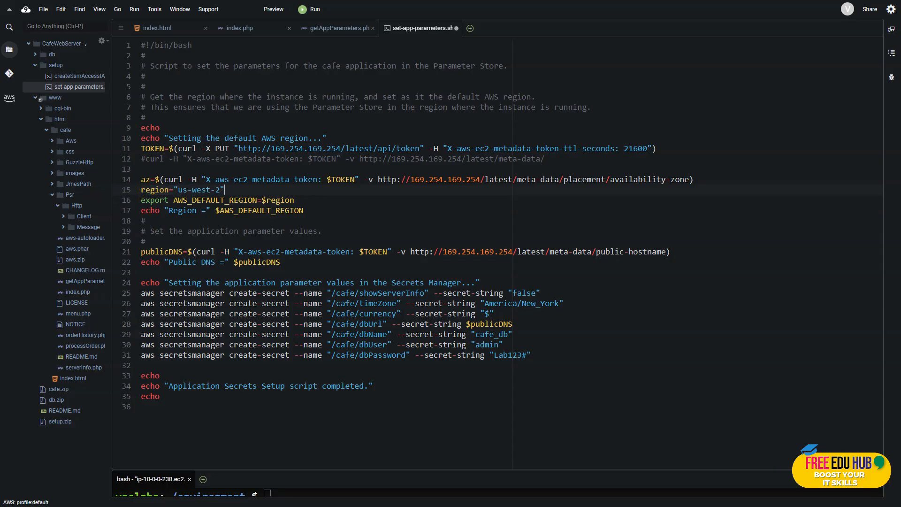
Check the lab's instruction for line 21, and copy ProdCafeServer's public DNS name from its EC2 instance details.
{"action": "key", "text": "alt+Tab"}
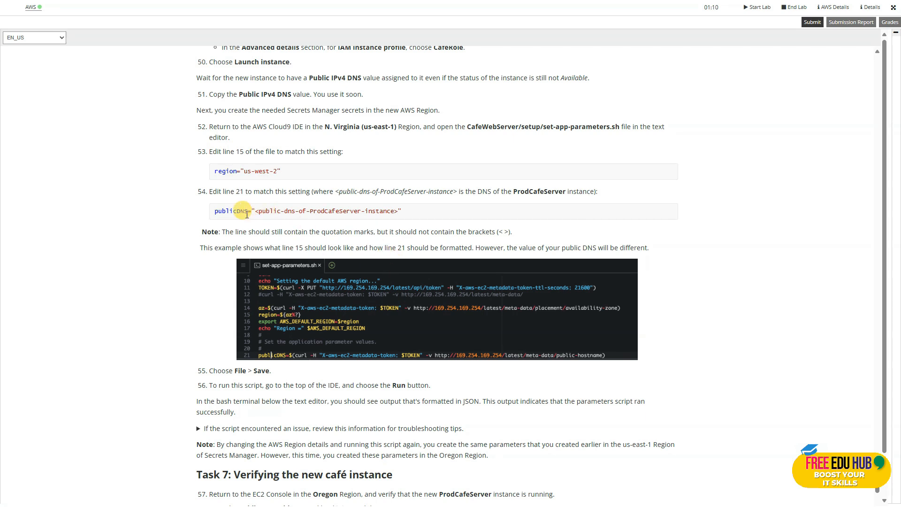
{"action": "left_click_drag", "start_coordinate": [215, 211], "coordinate": [254, 211]}
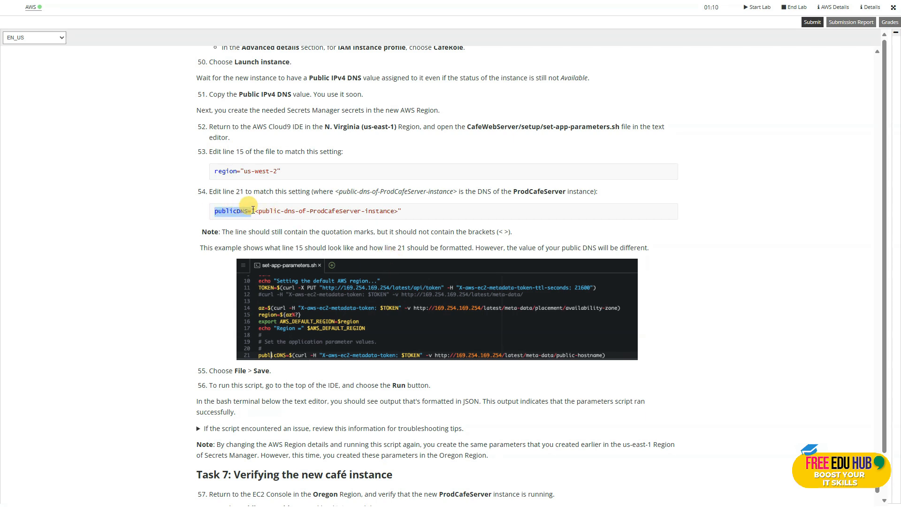
{"action": "left_click_drag", "start_coordinate": [352, 215], "coordinate": [305, 215]}
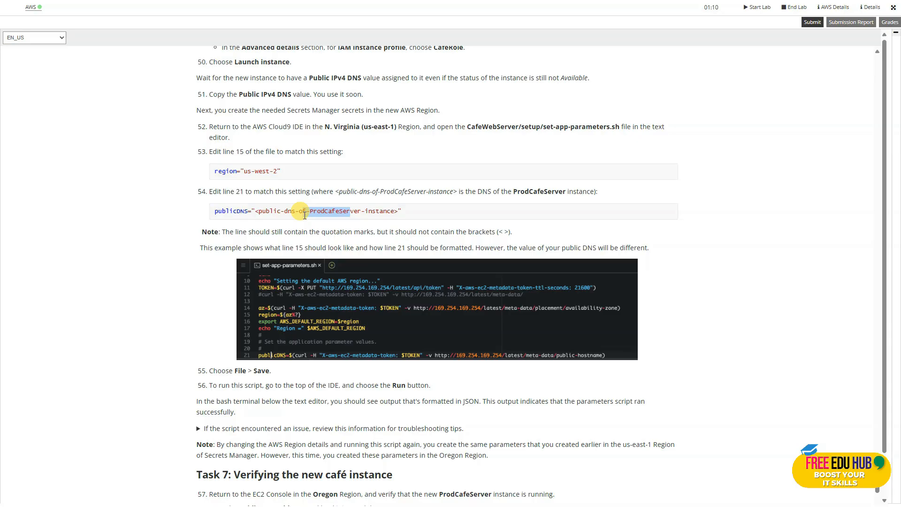
{"action": "left_click_drag", "start_coordinate": [304, 215], "coordinate": [302, 215]}
{"action": "key", "text": "alt+Tab"}
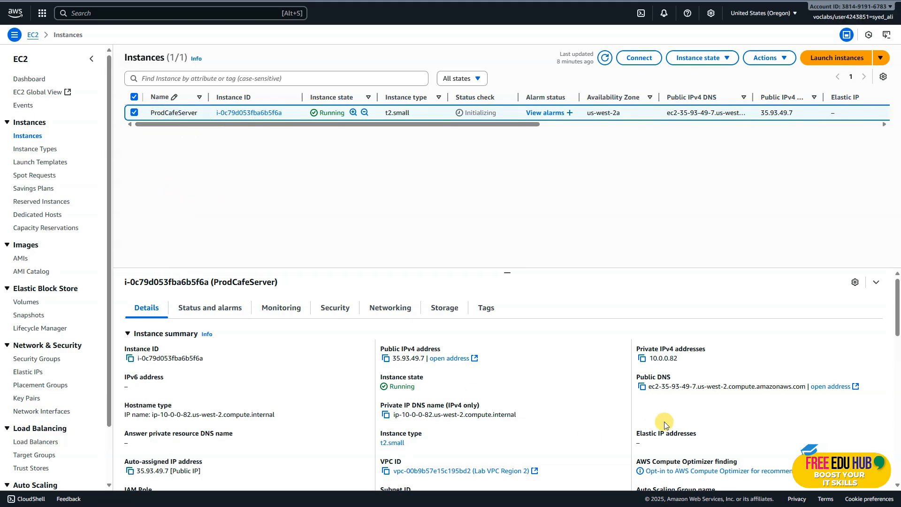
{"action": "left_click", "coordinate": [643, 388]}
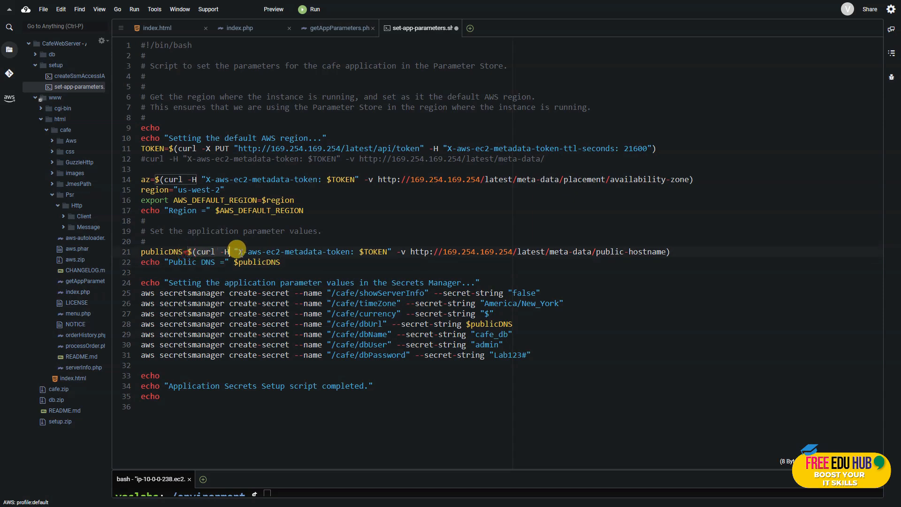
In set-app-parameters.sh in Cloud9, replace the publicDNS value on line 21 with "ec2-35-93-49-7.us-west-2.compute.amazonaws.com".
{"action": "left_click", "coordinate": [543, 252]}
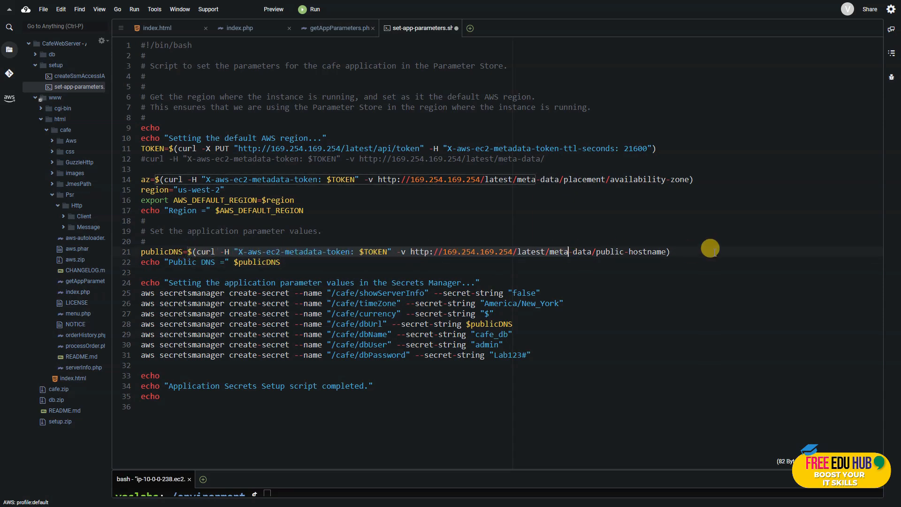
{"action": "left_click", "coordinate": [419, 251]}
{"action": "left_click_drag", "start_coordinate": [402, 253], "coordinate": [234, 253]}
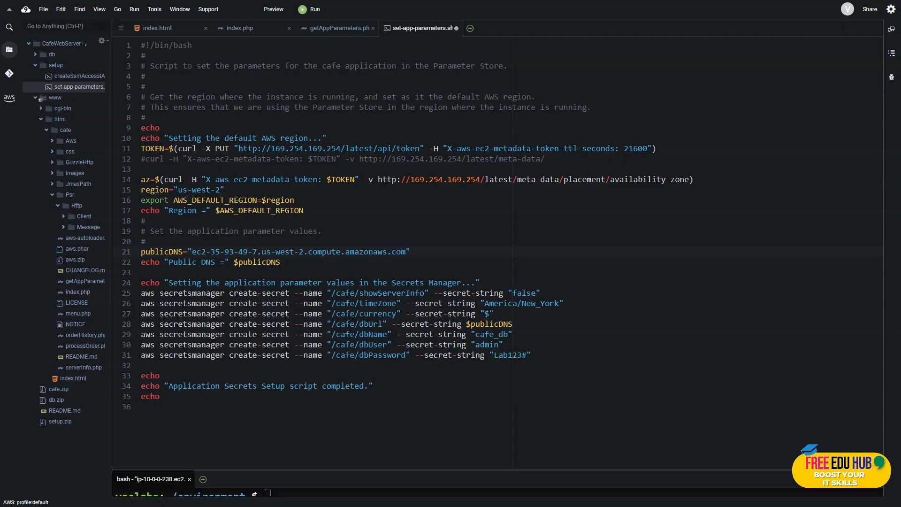
{"action": "left_click", "coordinate": [261, 263]}
Save set-app-parameters.sh and run it with the terminal pane enlarged.
{"action": "left_click", "coordinate": [44, 10]}
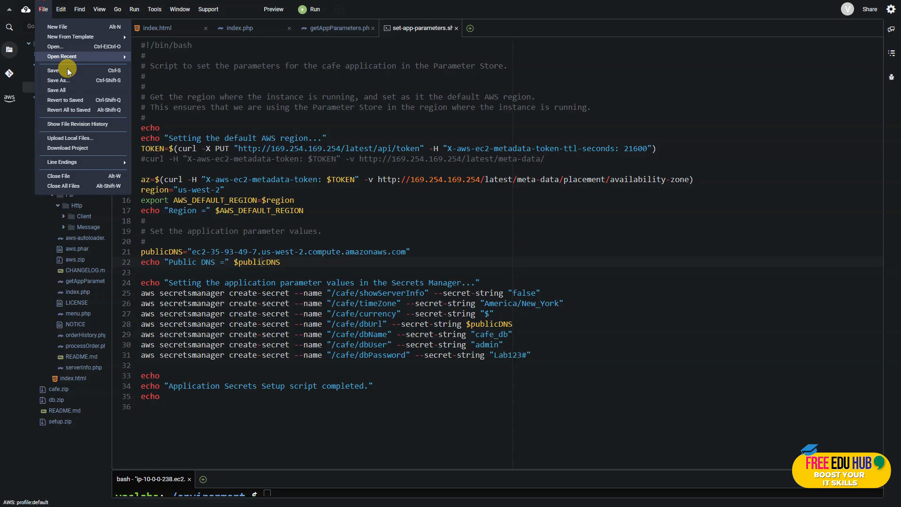
{"action": "left_click", "coordinate": [66, 71]}
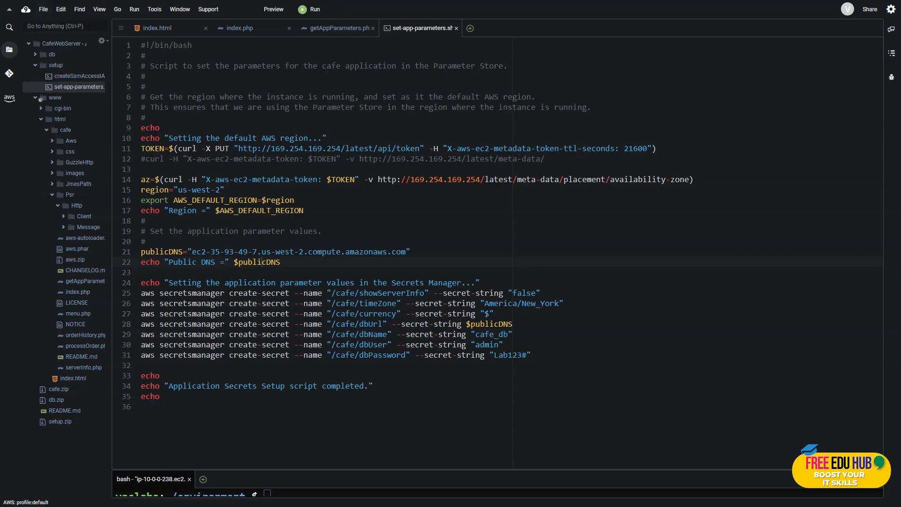
{"action": "left_click_drag", "start_coordinate": [415, 469], "coordinate": [417, 222]}
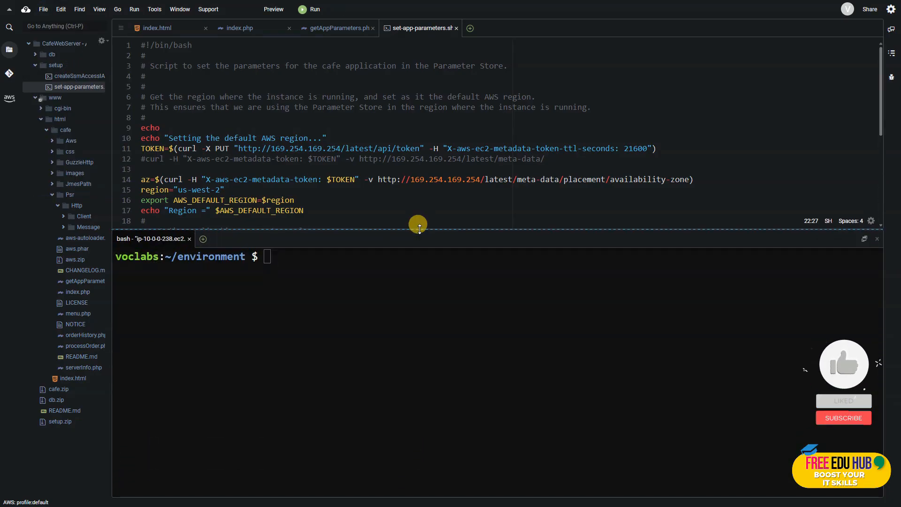
{"action": "left_click", "coordinate": [309, 9]}
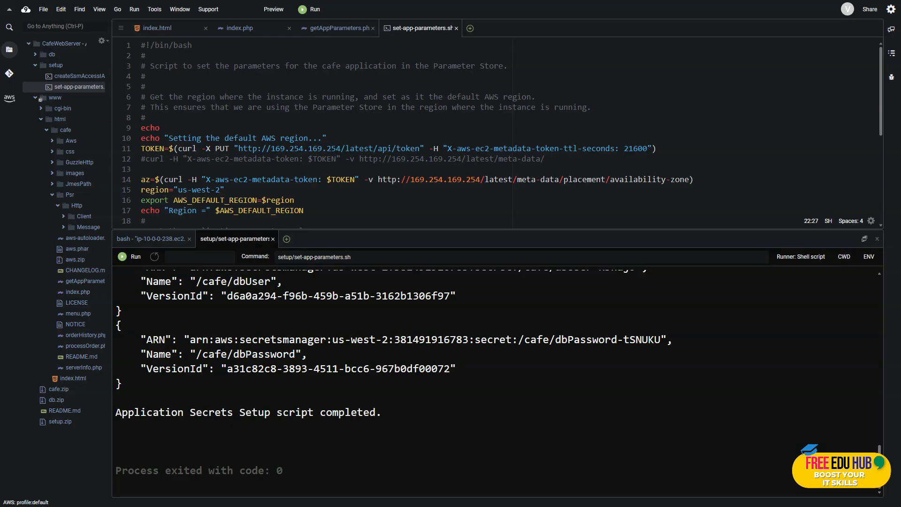
Compare the browser pages of both café servers, and load the new instance's café website at 35.93.49.7/cafe.
{"action": "key", "text": "ctrl+Tab"}
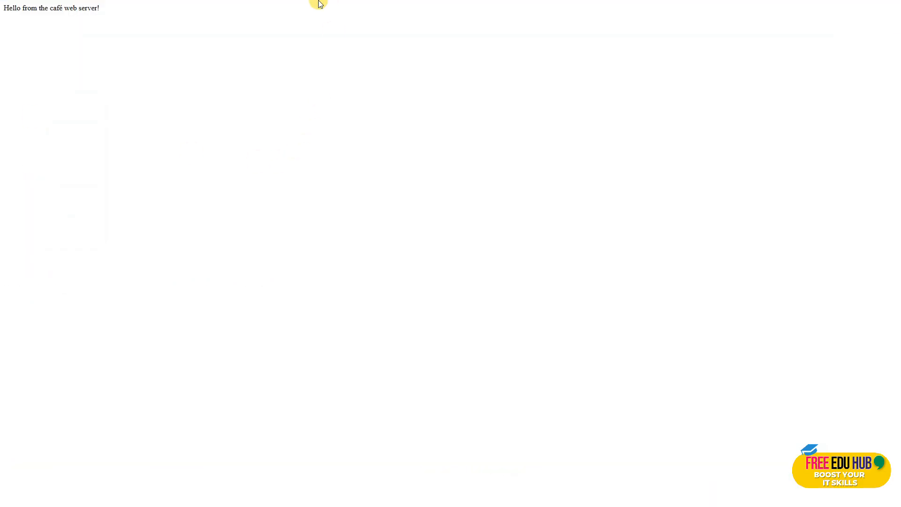
{"action": "mouse_move", "coordinate": [319, 5]}
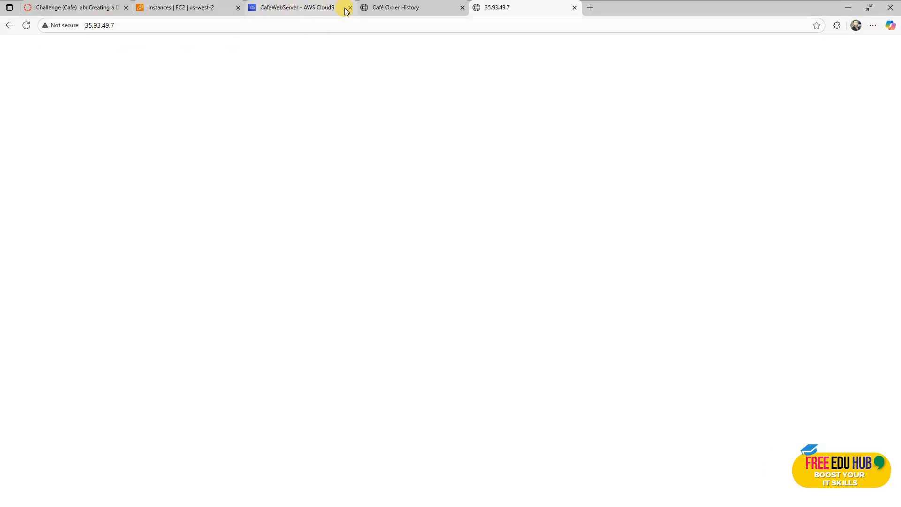
{"action": "left_click", "coordinate": [400, 8]}
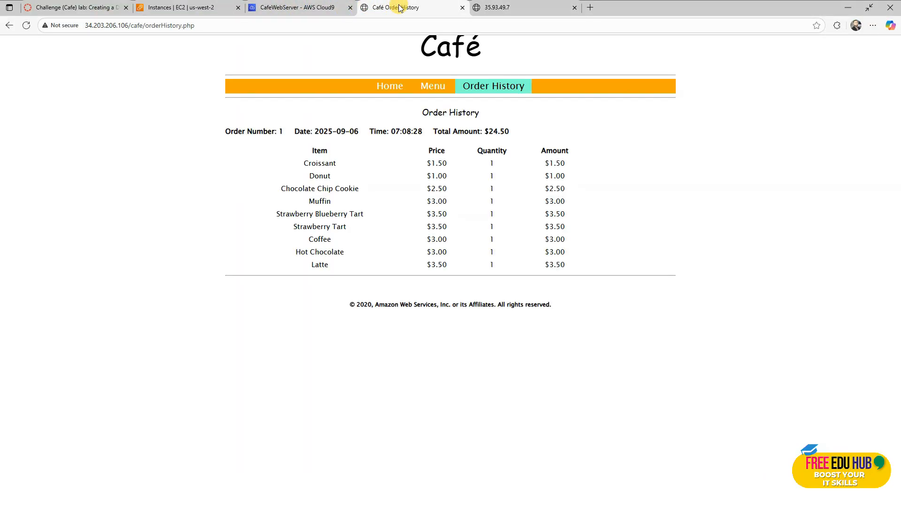
{"action": "double_click", "coordinate": [128, 26]}
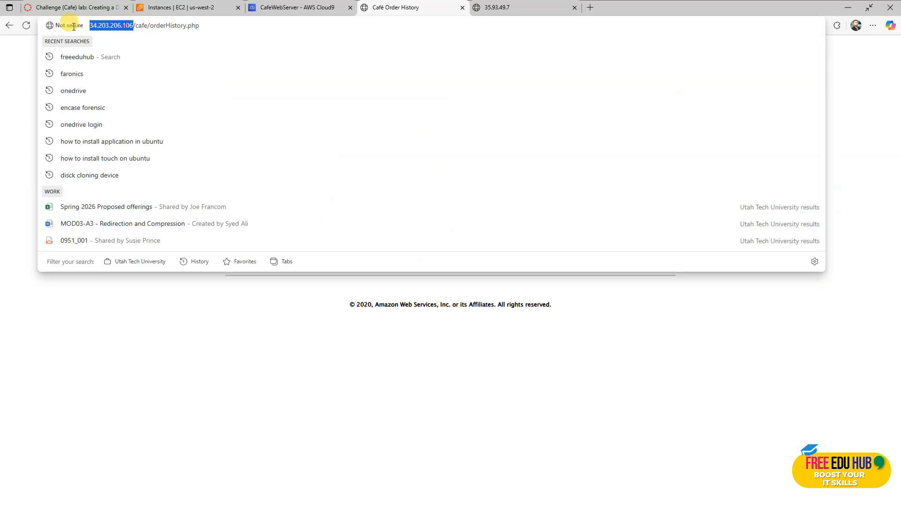
{"action": "left_click", "coordinate": [498, 7]}
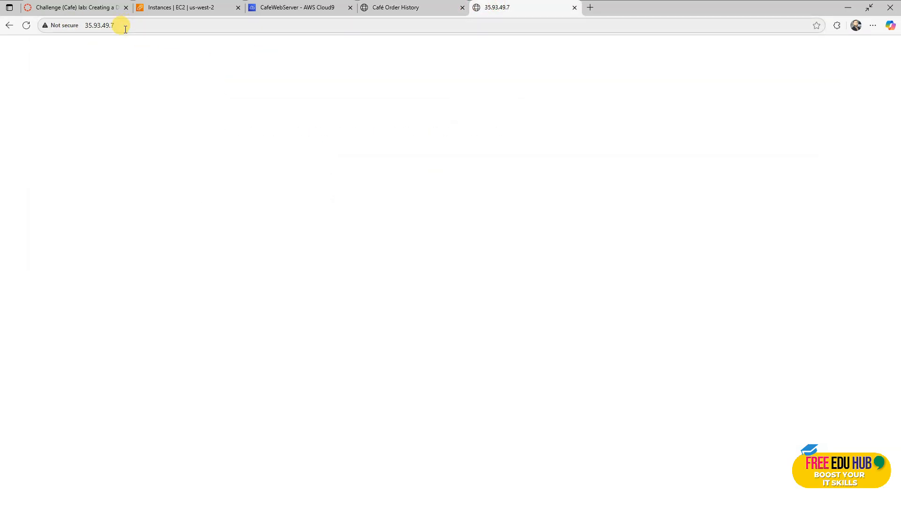
{"action": "left_click", "coordinate": [147, 26]}
{"action": "type", "text": "/cafe"}
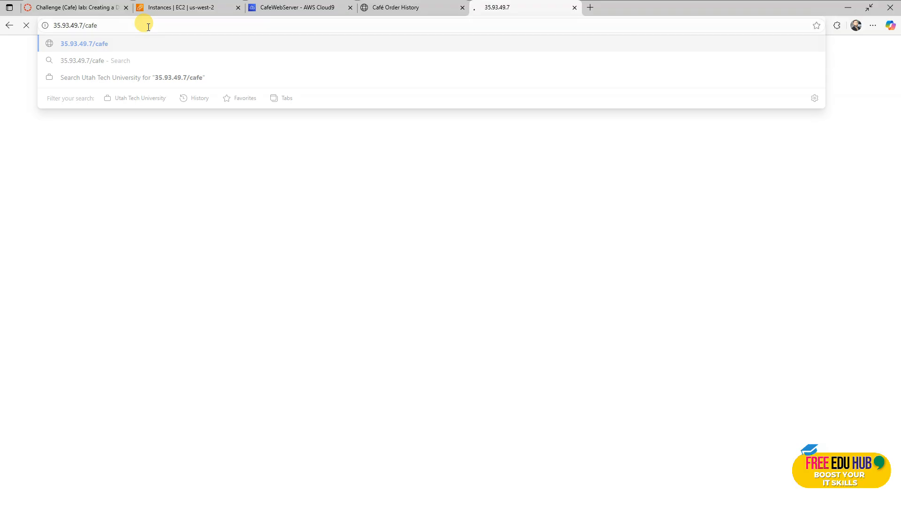
{"action": "key", "text": "Return"}
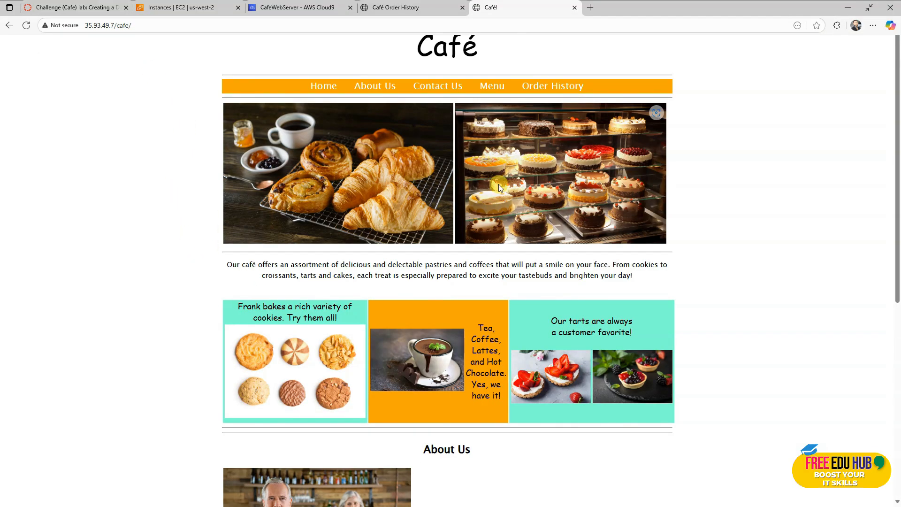
Examine the About Us and Contact Us sections of the new café website.
{"action": "left_click", "coordinate": [377, 86]}
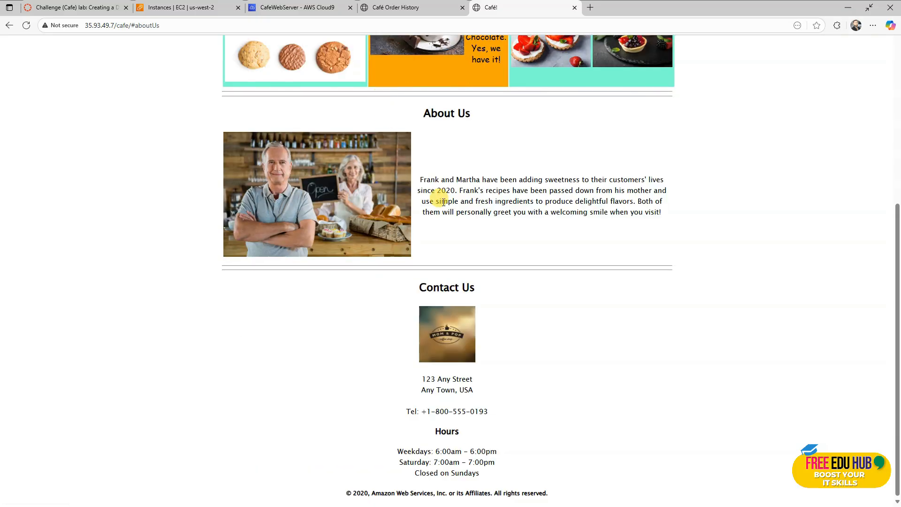
{"action": "scroll", "coordinate": [438, 159], "scroll_direction": "up", "scroll_amount": 6}
{"action": "left_click", "coordinate": [441, 87]}
{"action": "scroll", "coordinate": [443, 117], "scroll_direction": "up", "scroll_amount": 7}
Open the café's Menu page and submit an order for one croissant, one donut and one chocolate chip cookie.
{"action": "left_click", "coordinate": [492, 87]}
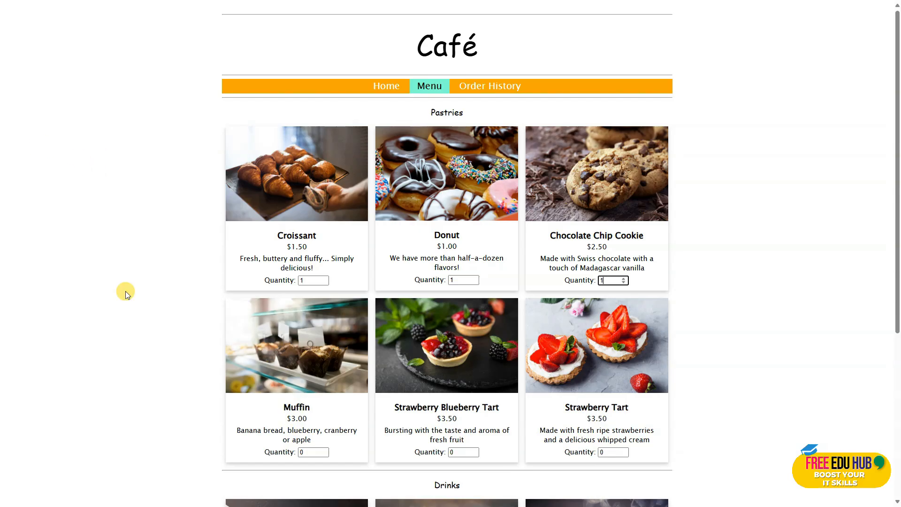
{"action": "scroll", "coordinate": [196, 327], "scroll_direction": "down", "scroll_amount": 5}
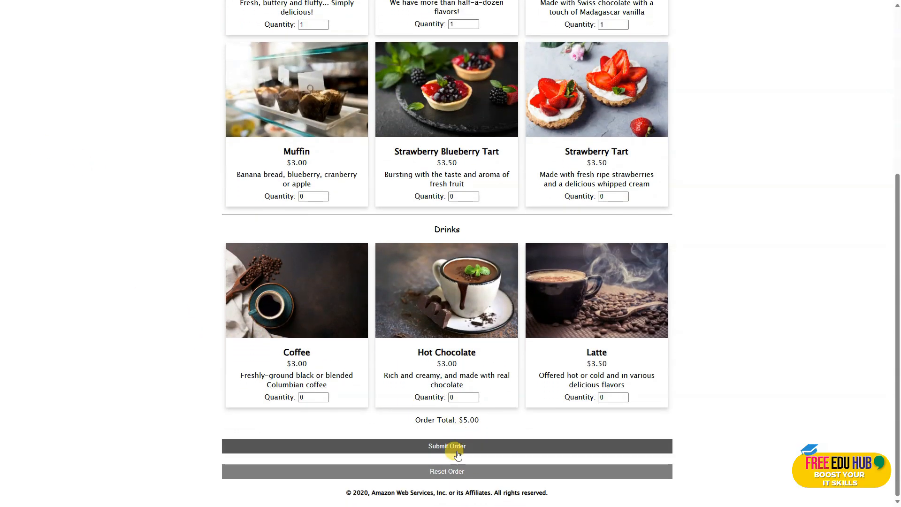
{"action": "left_click", "coordinate": [456, 447]}
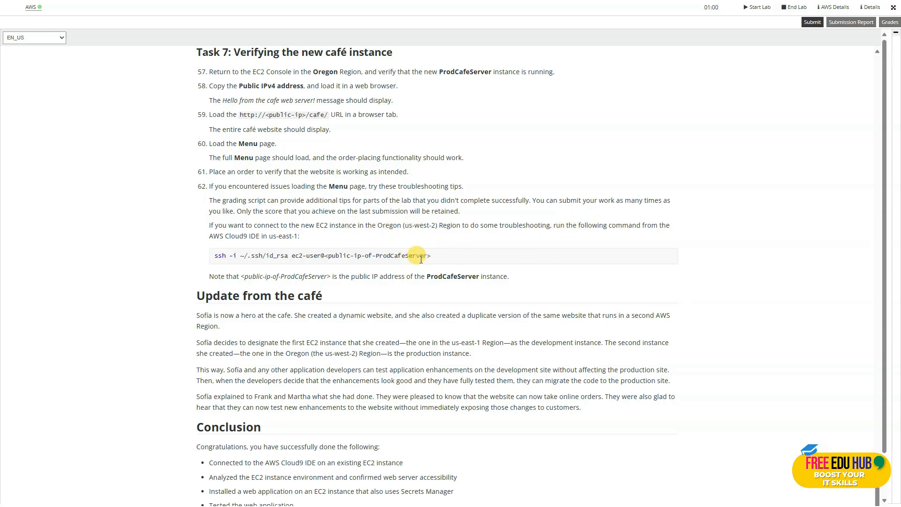
Review the lab's SSH troubleshooting command, conclusion and instructions for submitting the work and ending the lab.
{"action": "left_click_drag", "start_coordinate": [217, 258], "coordinate": [356, 261]}
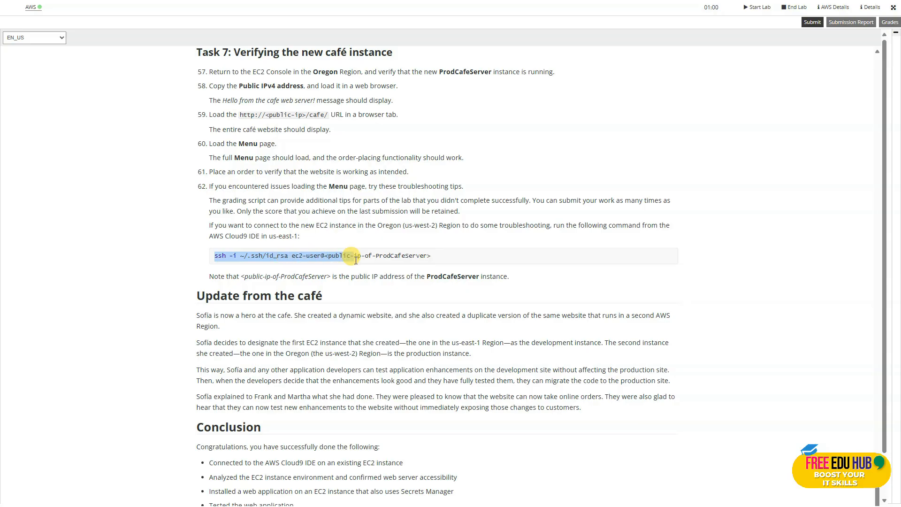
{"action": "left_click", "coordinate": [436, 256]}
{"action": "left_click_drag", "start_coordinate": [388, 260], "coordinate": [336, 258]}
{"action": "scroll", "coordinate": [387, 368], "scroll_direction": "down", "scroll_amount": 3}
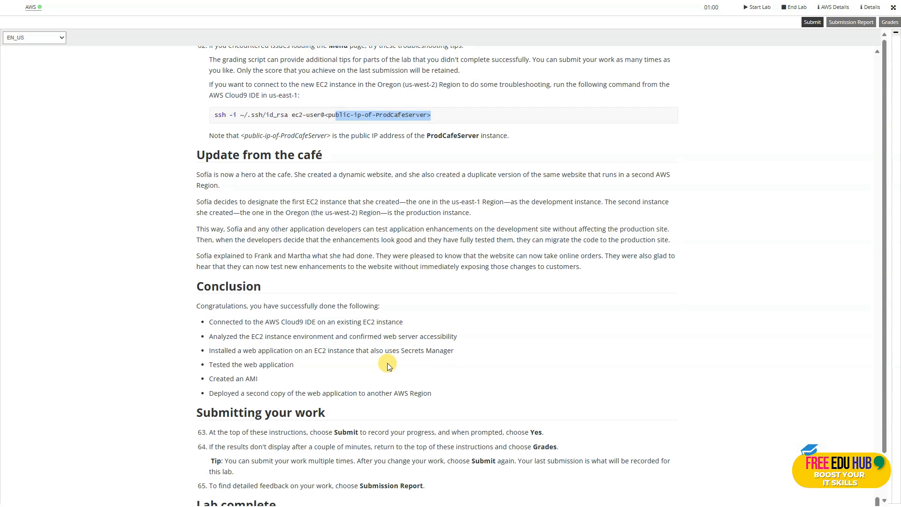
{"action": "scroll", "coordinate": [388, 367], "scroll_direction": "down", "scroll_amount": 2}
{"action": "scroll", "coordinate": [389, 342], "scroll_direction": "down", "scroll_amount": 1}
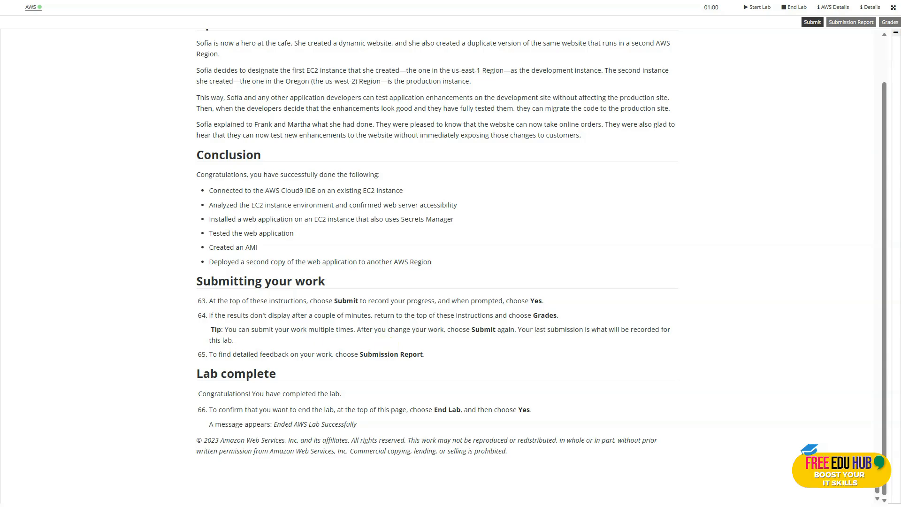
{"action": "scroll", "coordinate": [391, 338], "scroll_direction": "up", "scroll_amount": 6}
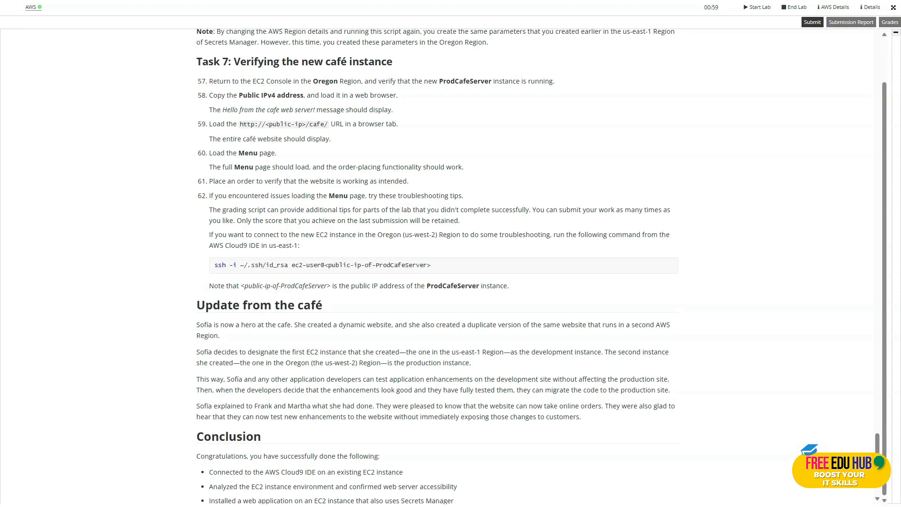